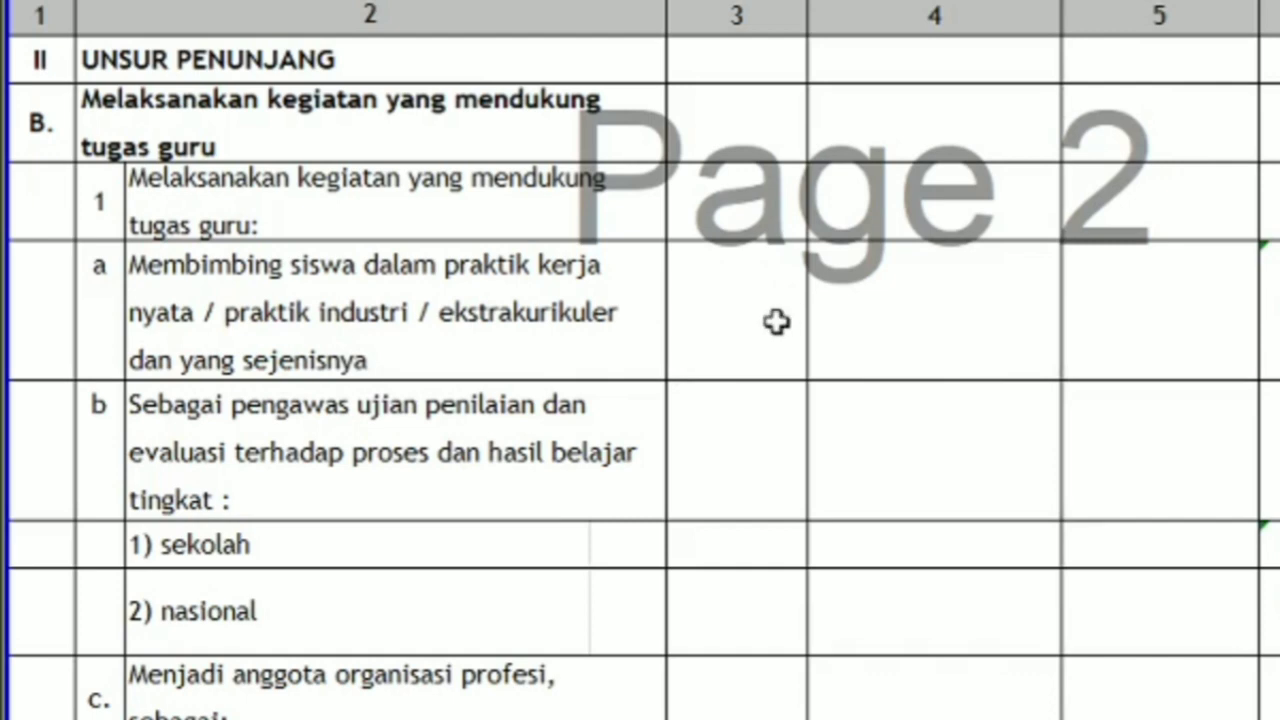
Step: Enter 4 as the activity volume for item a, Membimbing siswa dalam praktik kerja nyata, and select its Satuan Hasil cell
{"action": "left_click", "coordinate": [1175, 311]}
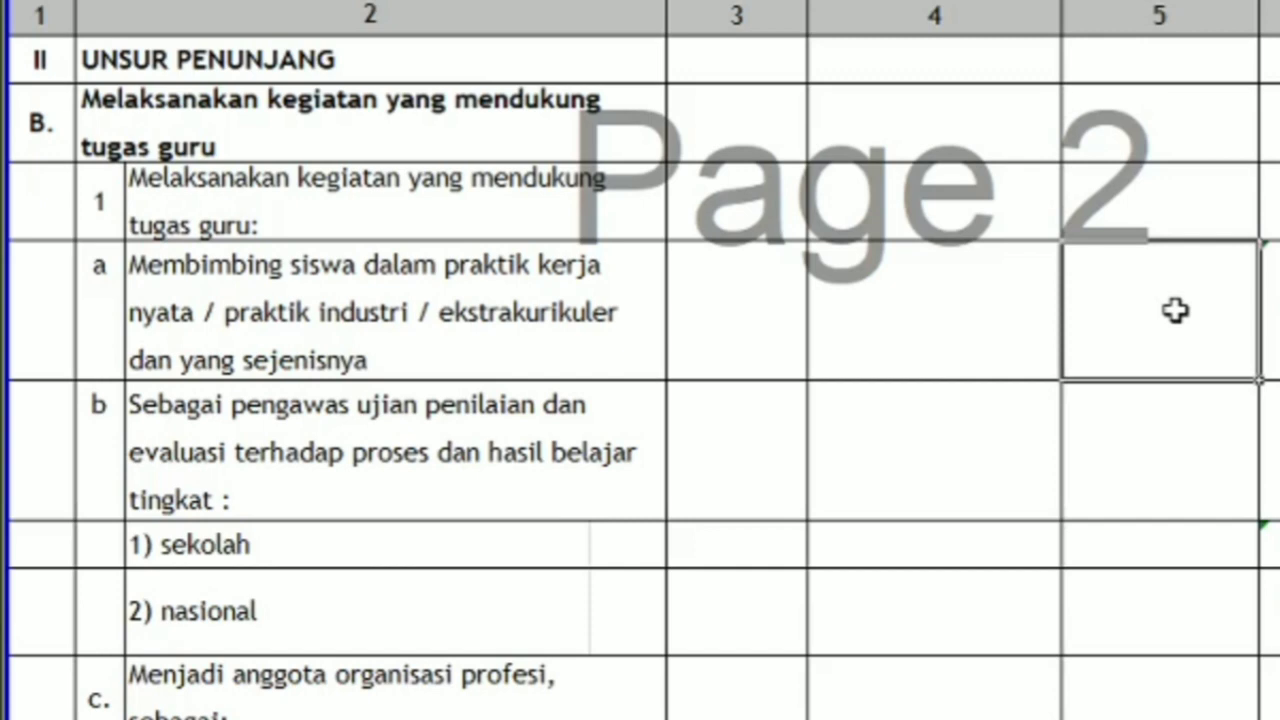
{"action": "type", "text": "4"}
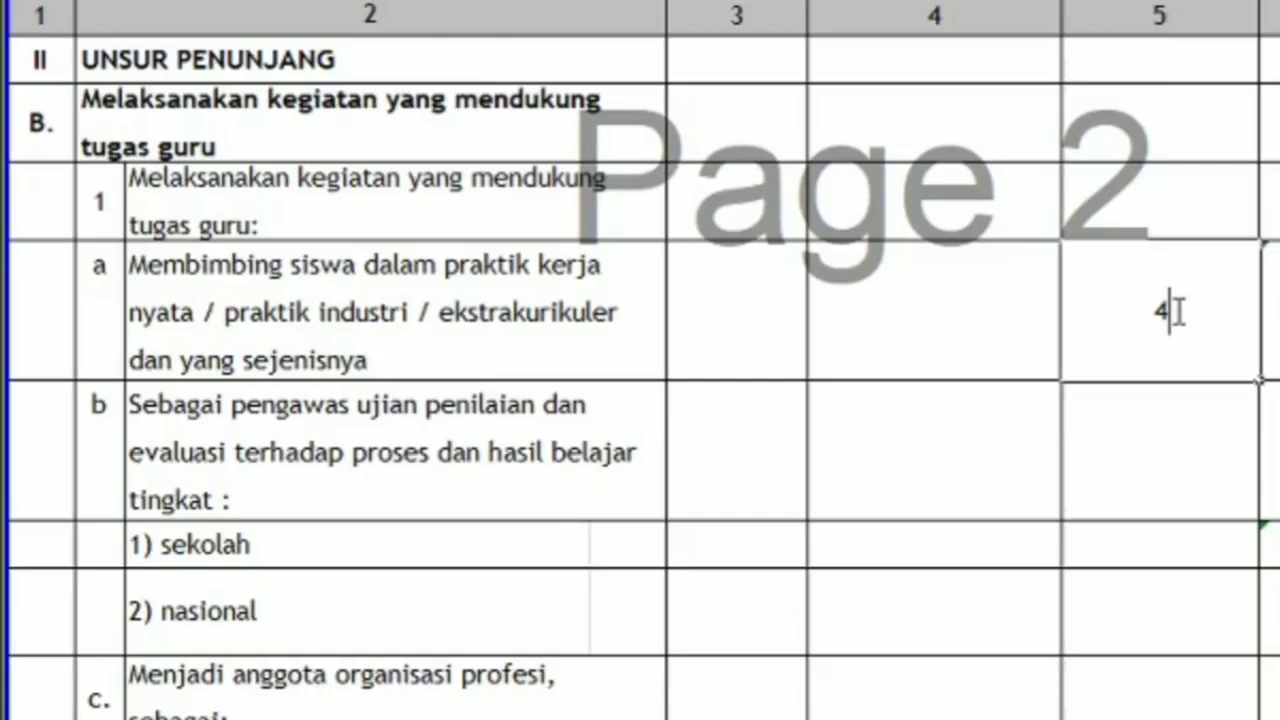
{"action": "left_click", "coordinate": [746, 446]}
{"action": "left_click", "coordinate": [914, 288]}
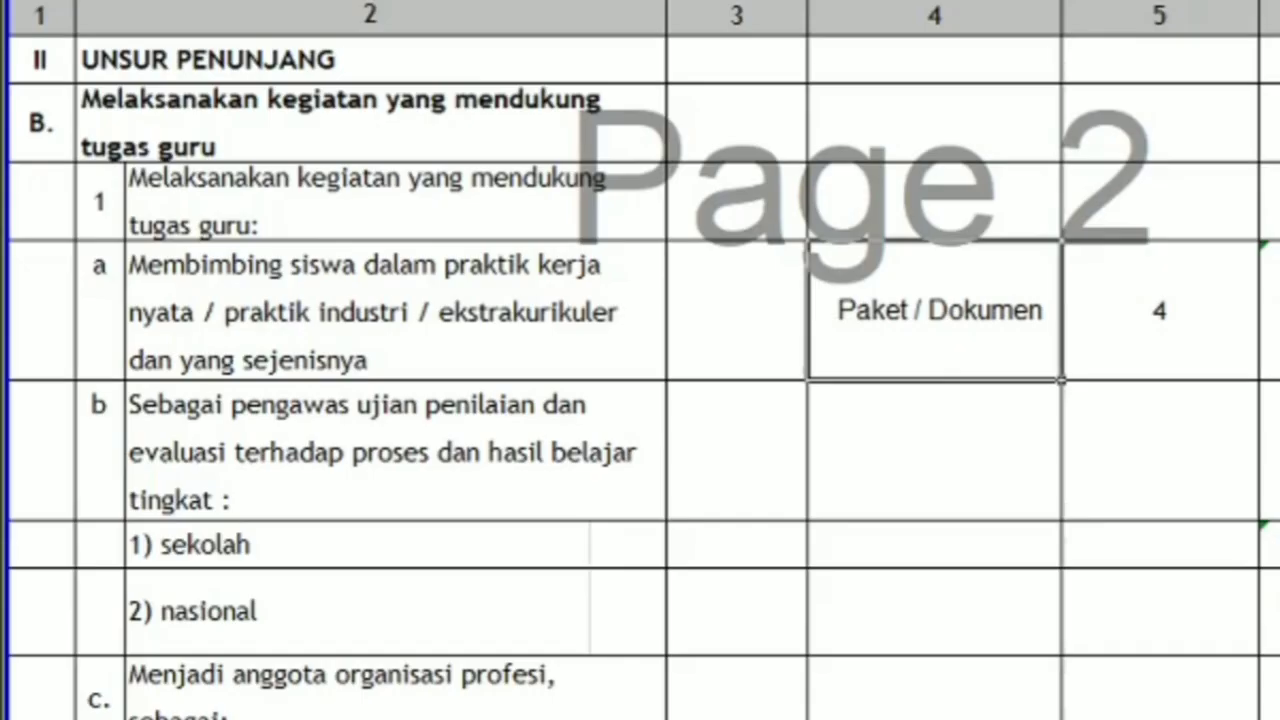
Step: Fill in 2013-2017 as the date of item a, Membimbing siswa dalam praktik kerja nyata
{"action": "left_click", "coordinate": [733, 308]}
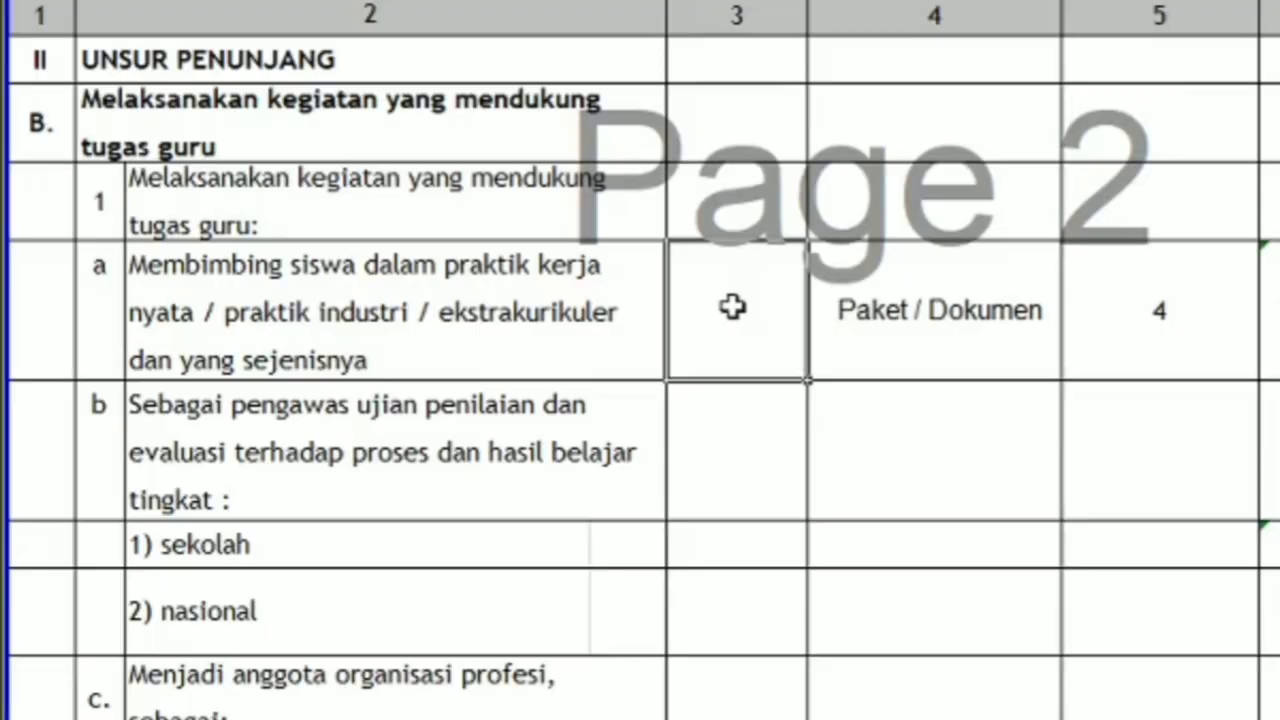
{"action": "type", "text": "2013"}
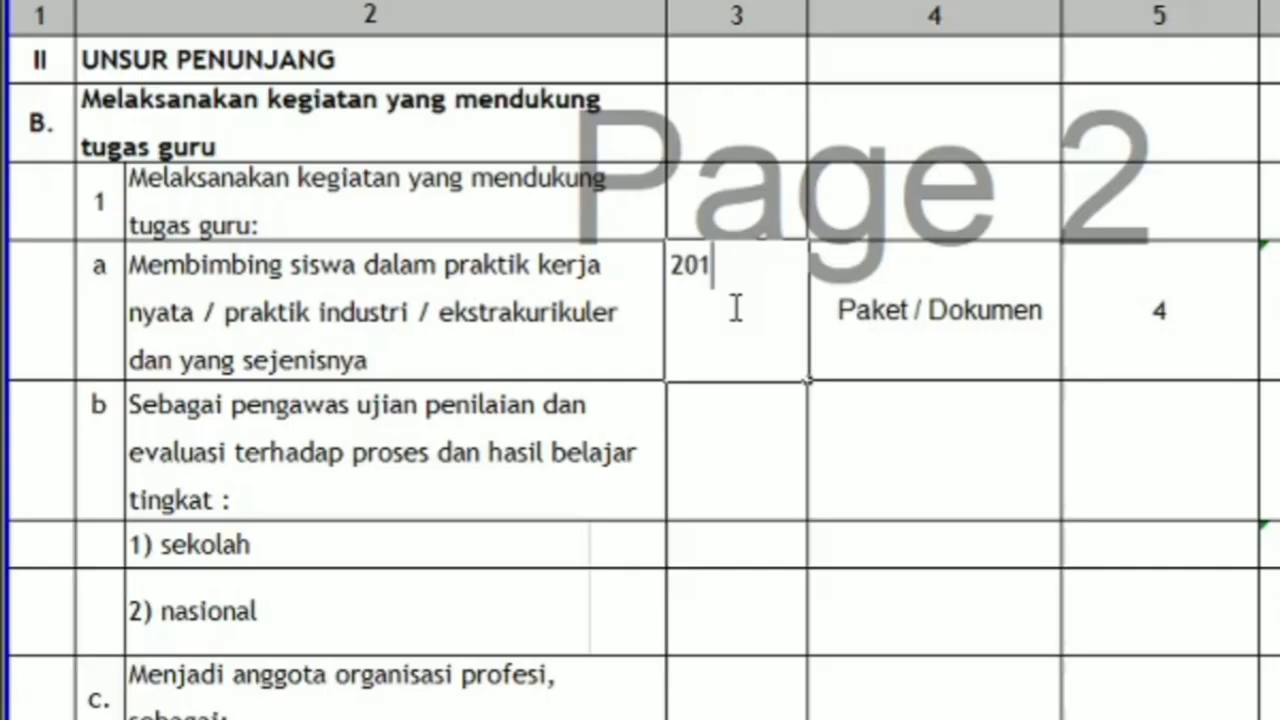
{"action": "type", "text": "-"}
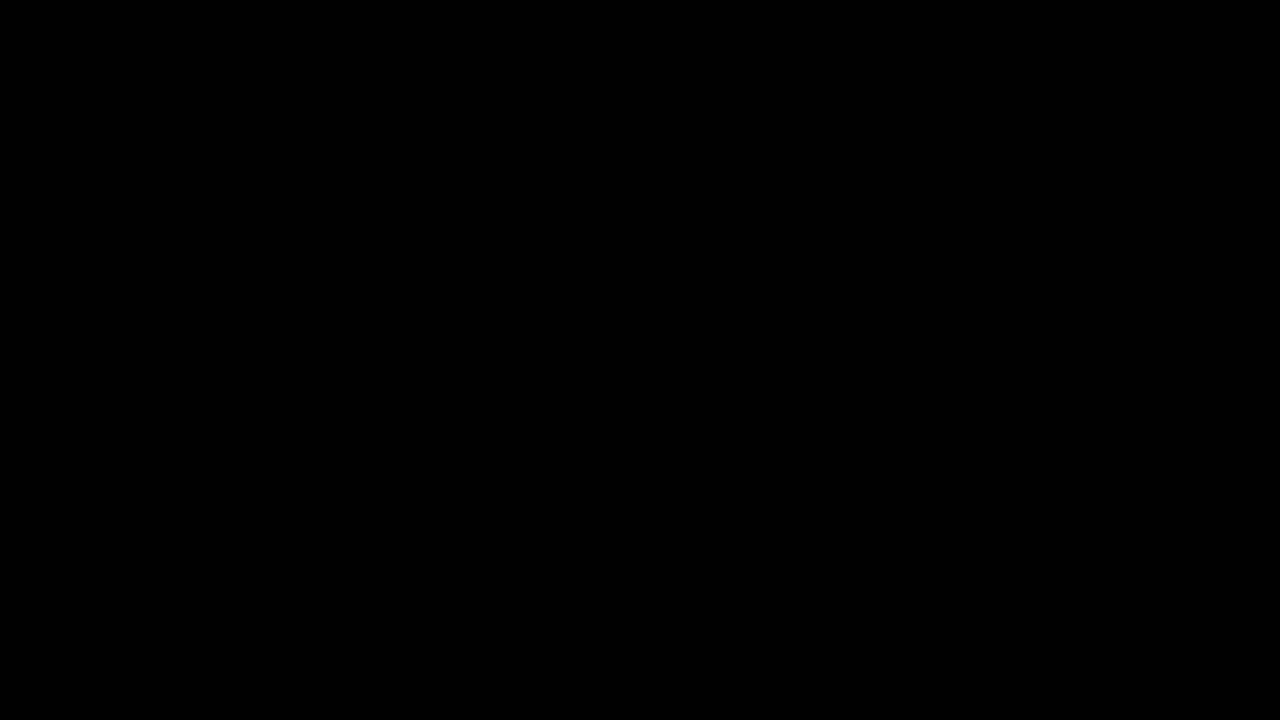
{"action": "type", "text": "2"}
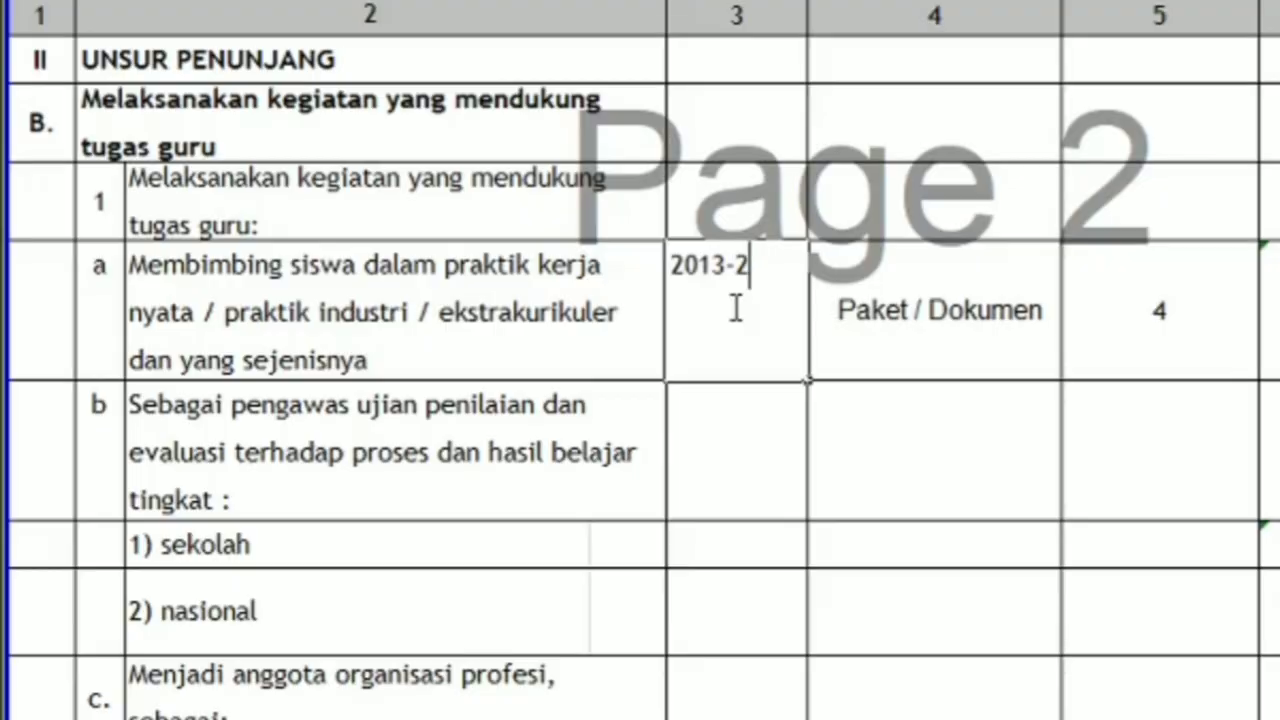
{"action": "type", "text": "01"}
{"action": "type", "text": "7"}
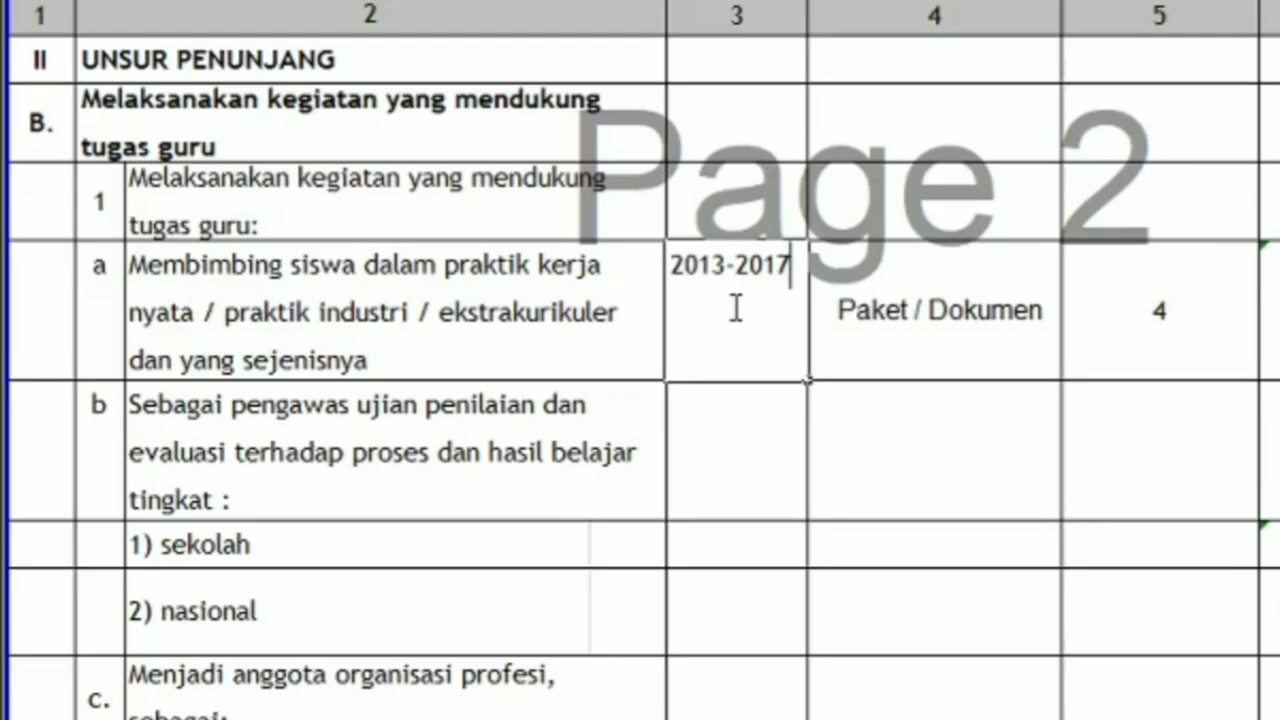
{"action": "left_click", "coordinate": [866, 487]}
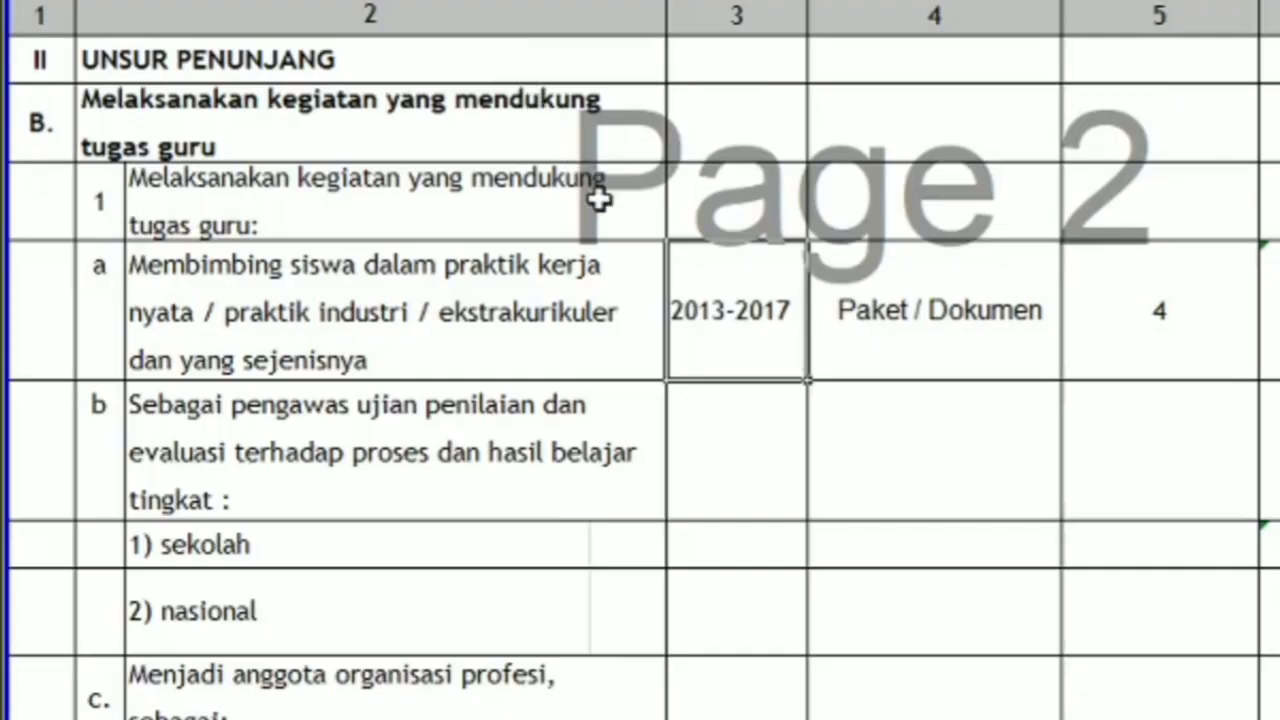
Step: Examine the volume cells for exam supervision at sekolah and nasional level and the professional organisation membership entries
{"action": "scroll", "coordinate": [540, 261], "scroll_direction": "down", "scroll_amount": 1}
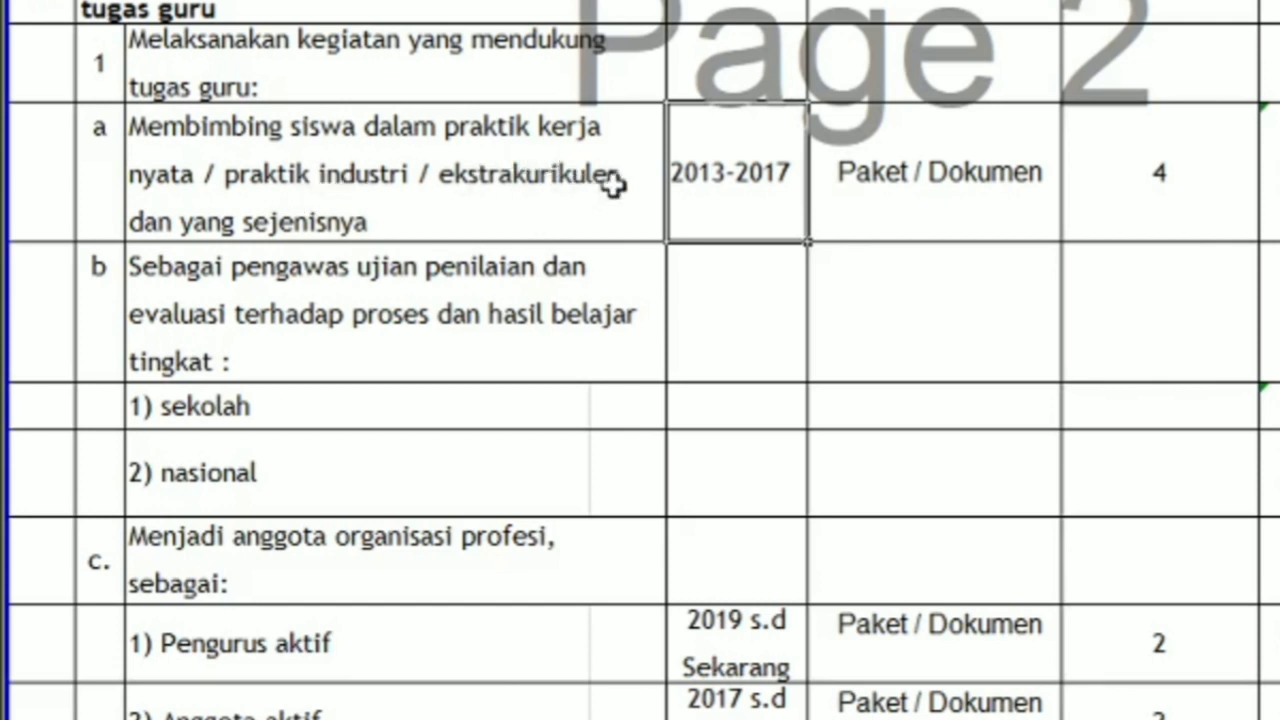
{"action": "scroll", "coordinate": [268, 322], "scroll_direction": "down", "scroll_amount": 1}
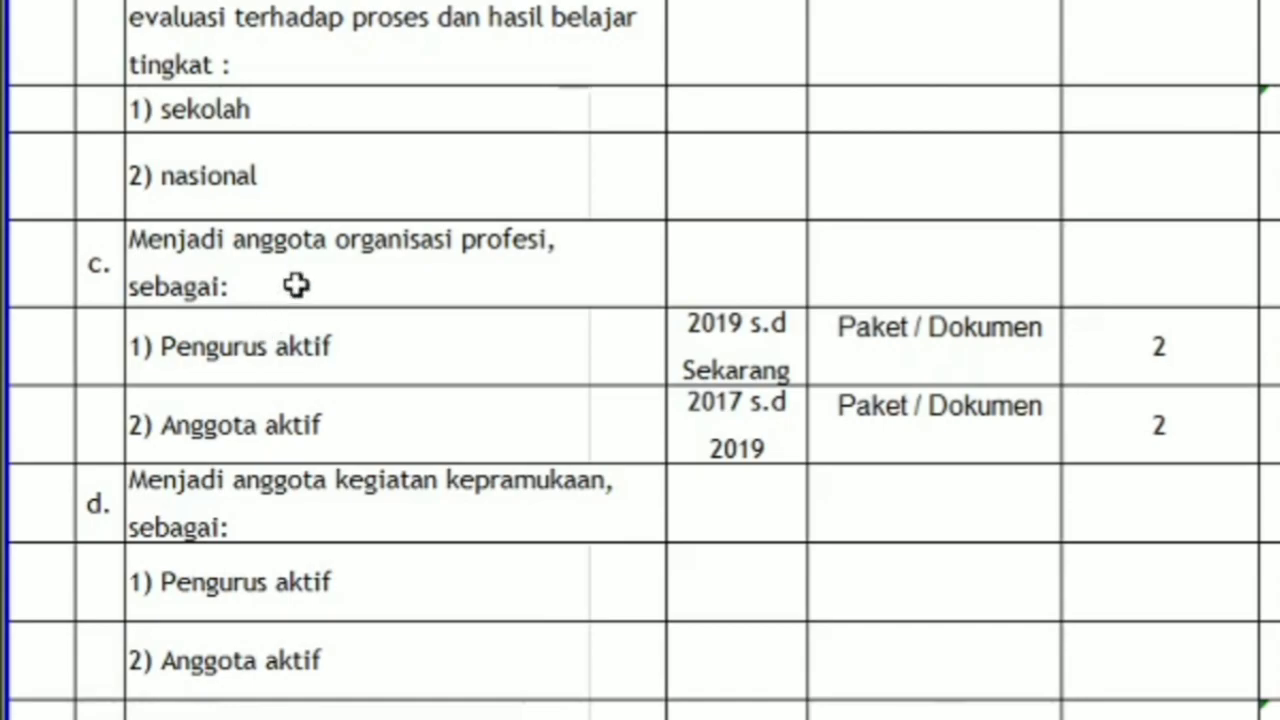
{"action": "scroll", "coordinate": [294, 286], "scroll_direction": "up", "scroll_amount": 1}
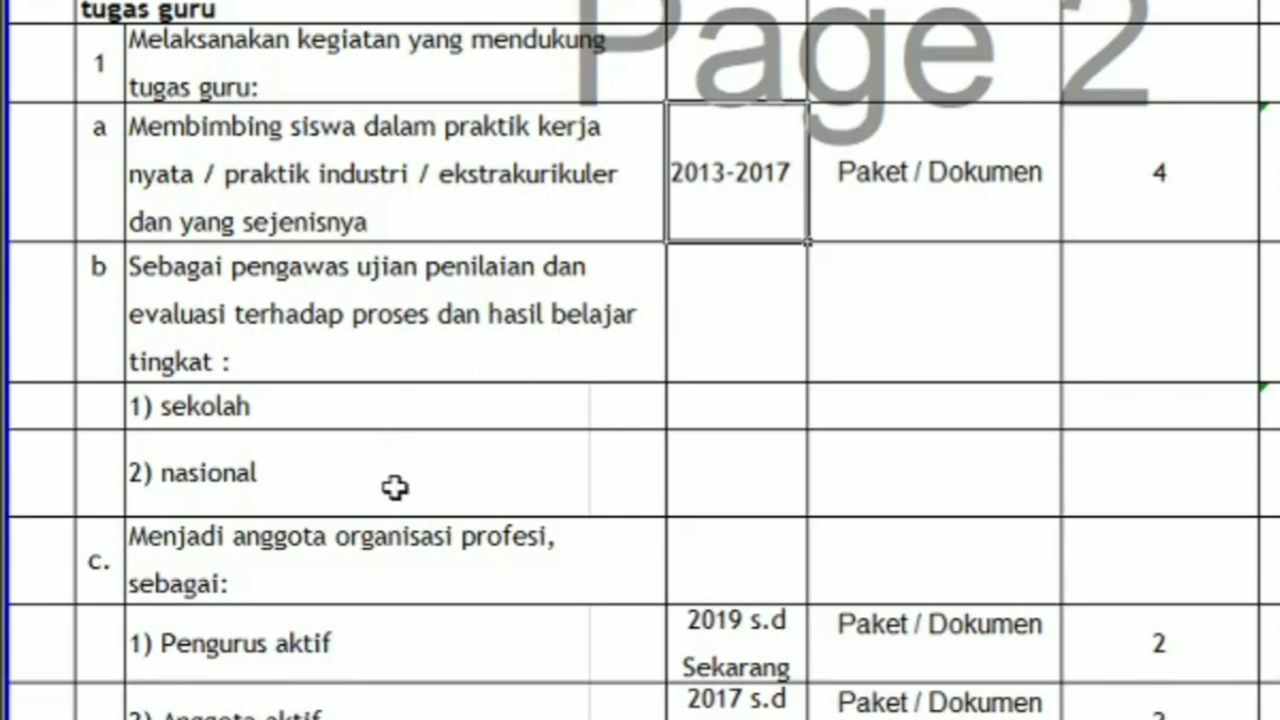
{"action": "left_click", "coordinate": [1201, 405]}
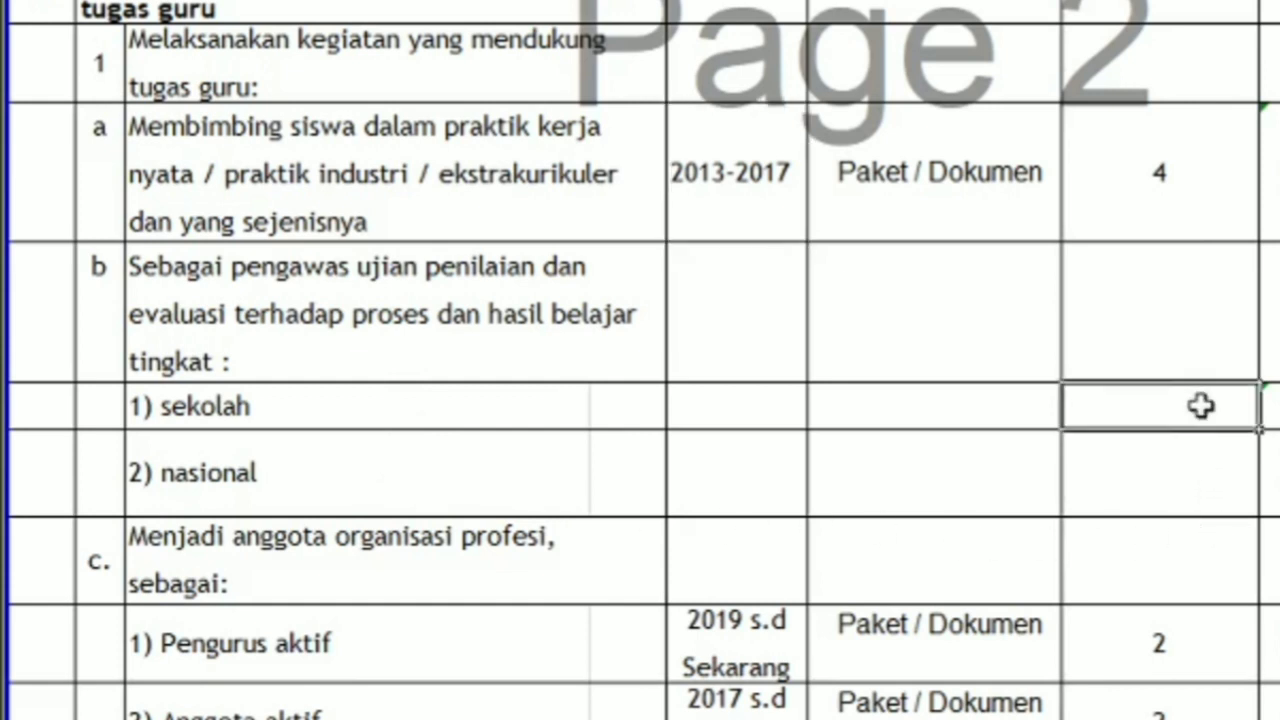
{"action": "left_click", "coordinate": [1200, 483]}
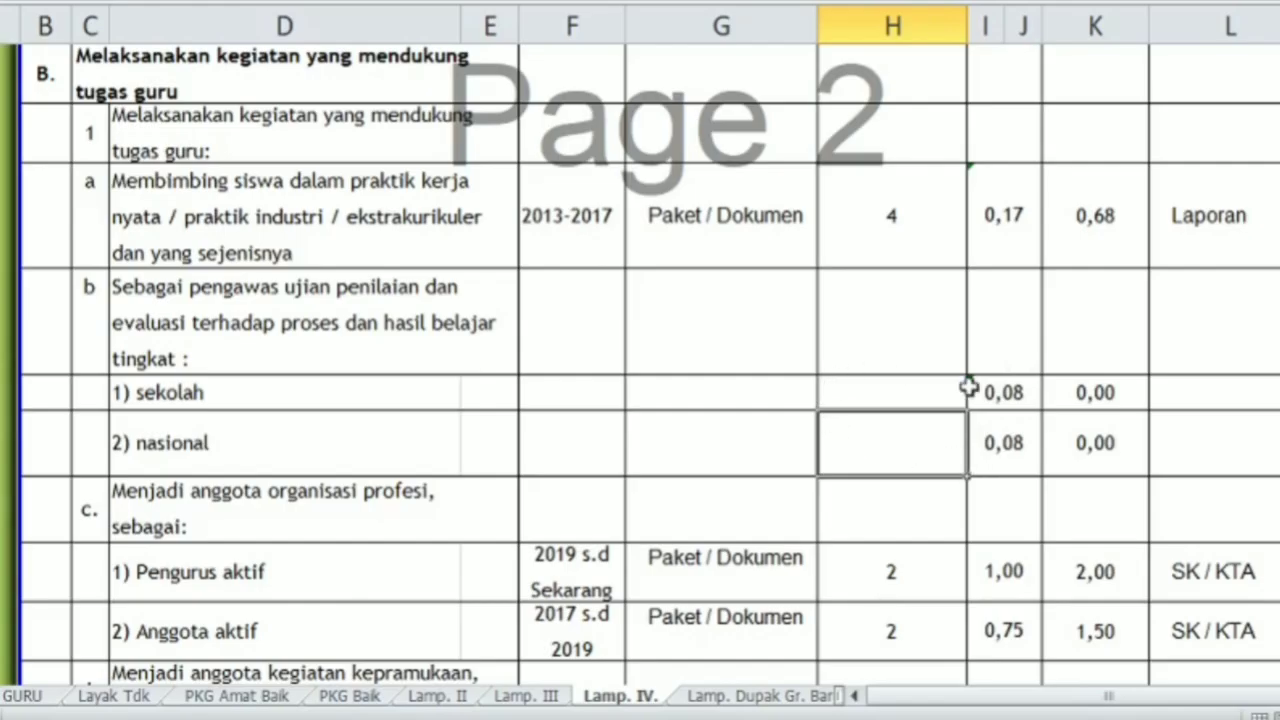
{"action": "left_click", "coordinate": [903, 390]}
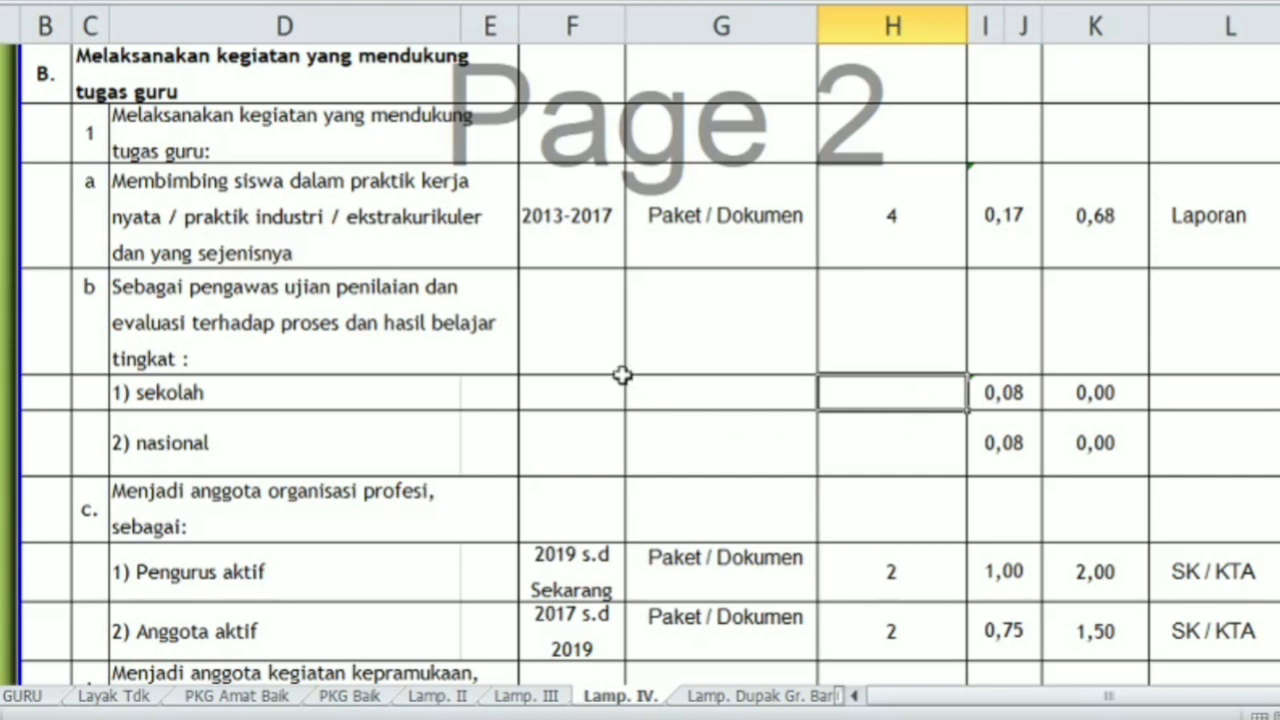
{"action": "scroll", "coordinate": [558, 428], "scroll_direction": "down", "scroll_amount": 1}
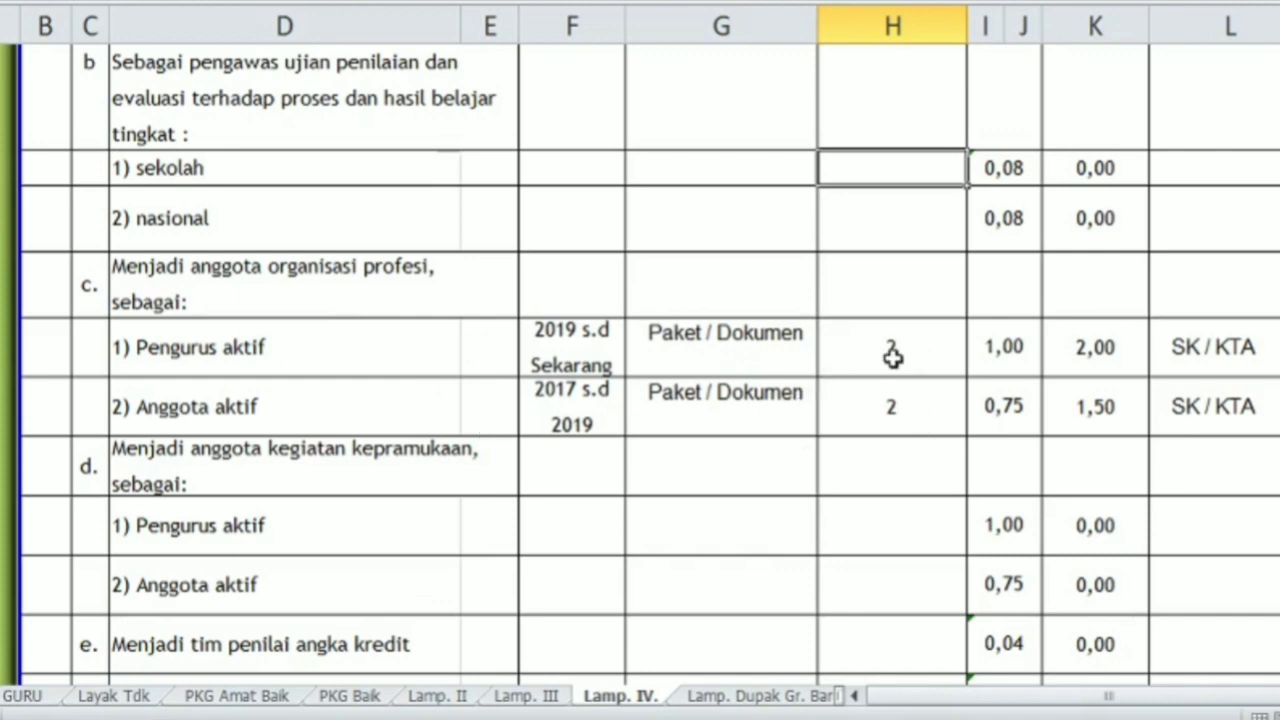
{"action": "scroll", "coordinate": [895, 358], "scroll_direction": "up", "scroll_amount": 3}
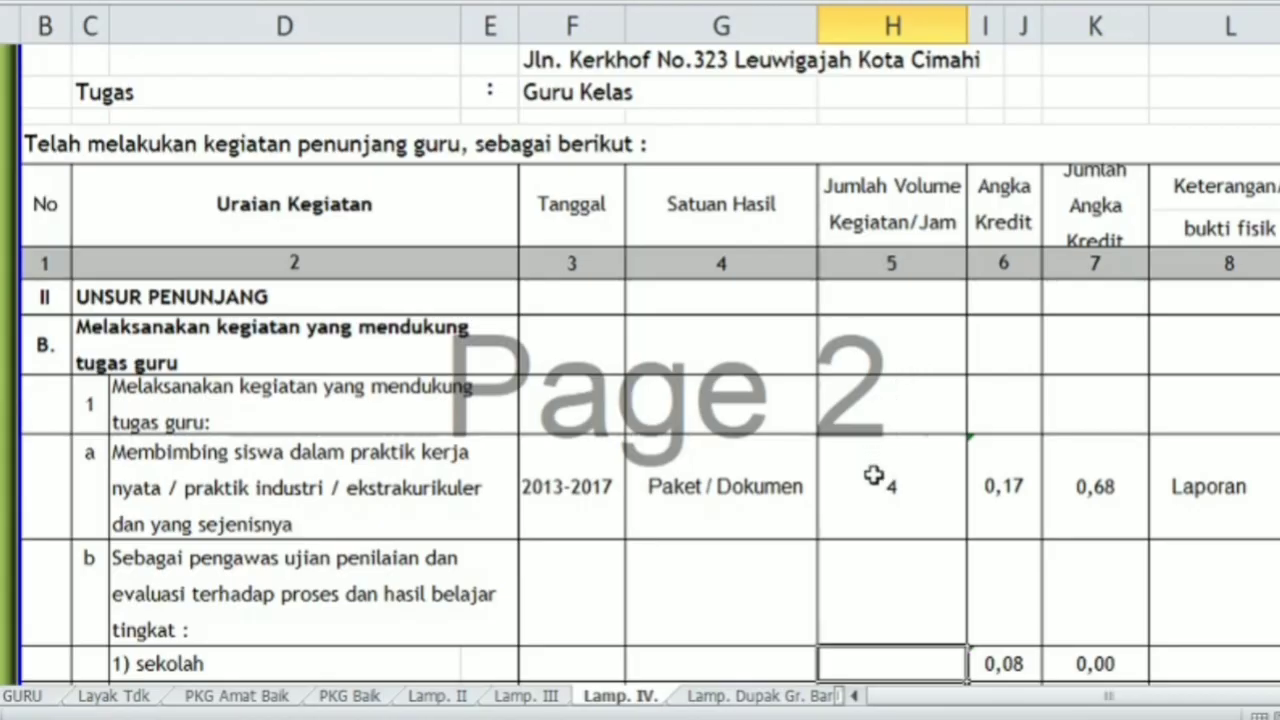
{"action": "scroll", "coordinate": [892, 514], "scroll_direction": "down", "scroll_amount": 1}
Step: Clear the volume and the date of Pengurus aktif under the professional organisation membership item
{"action": "left_click", "coordinate": [884, 408]}
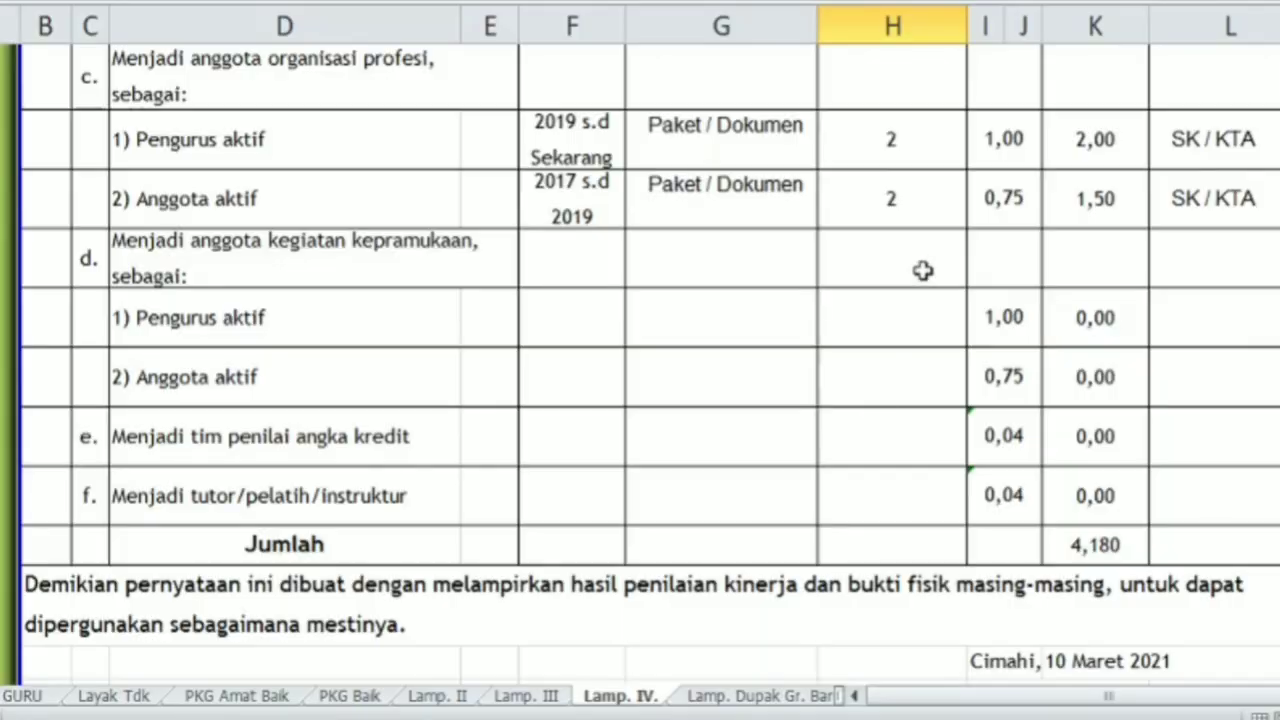
{"action": "left_click", "coordinate": [891, 136]}
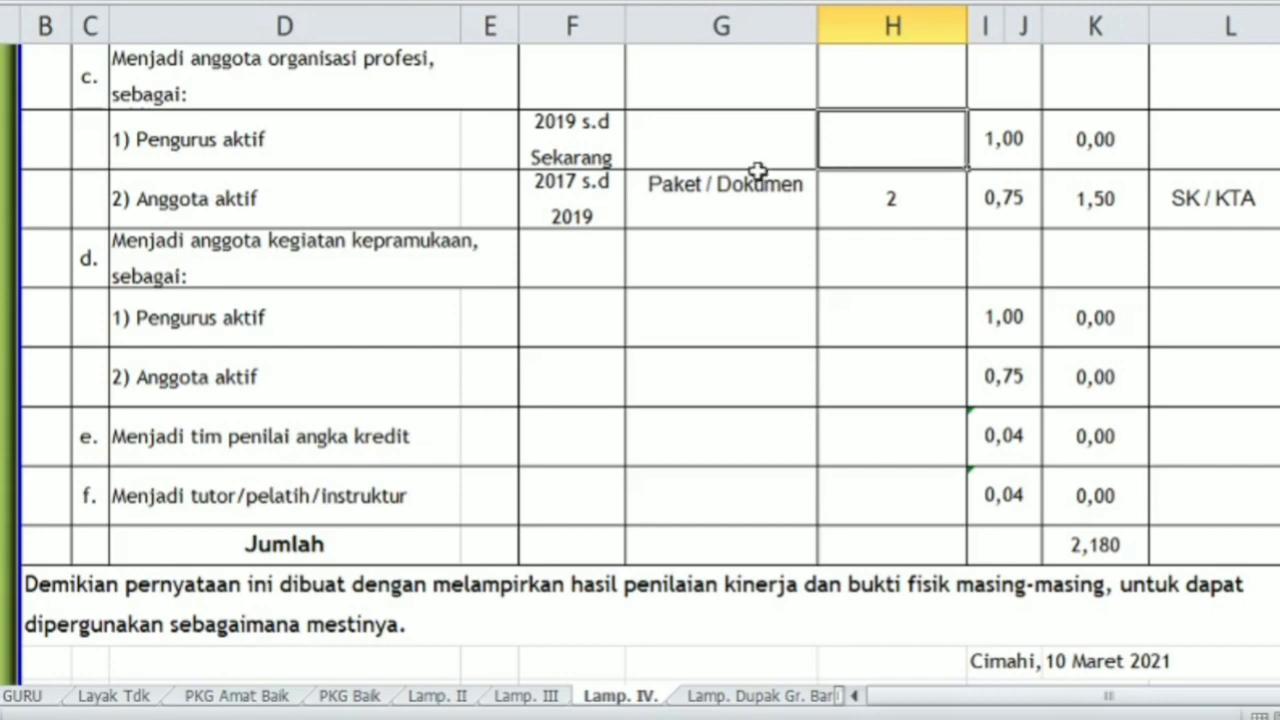
{"action": "left_click", "coordinate": [542, 138]}
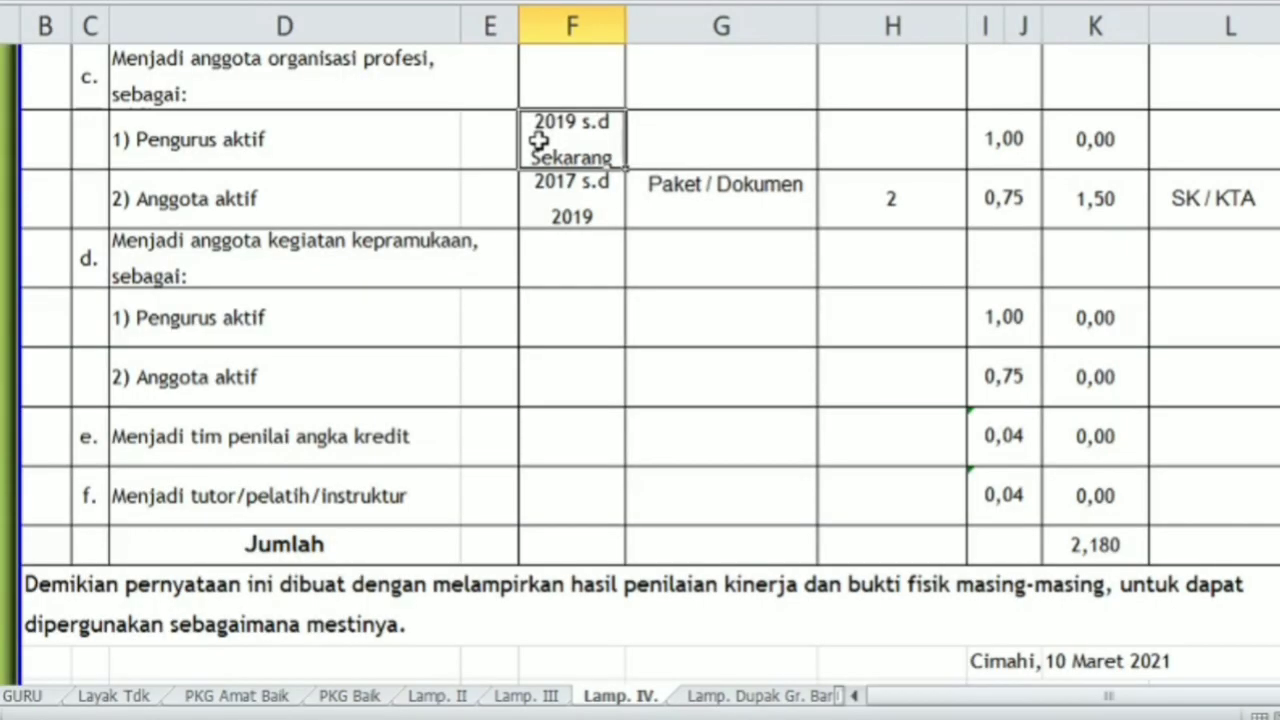
{"action": "key", "text": "Delete"}
Step: Centre the Paket / Dokumen entry vertically in the Anggota aktif row of the professional organisation item
{"action": "scroll", "coordinate": [663, 229], "scroll_direction": "up", "scroll_amount": 2}
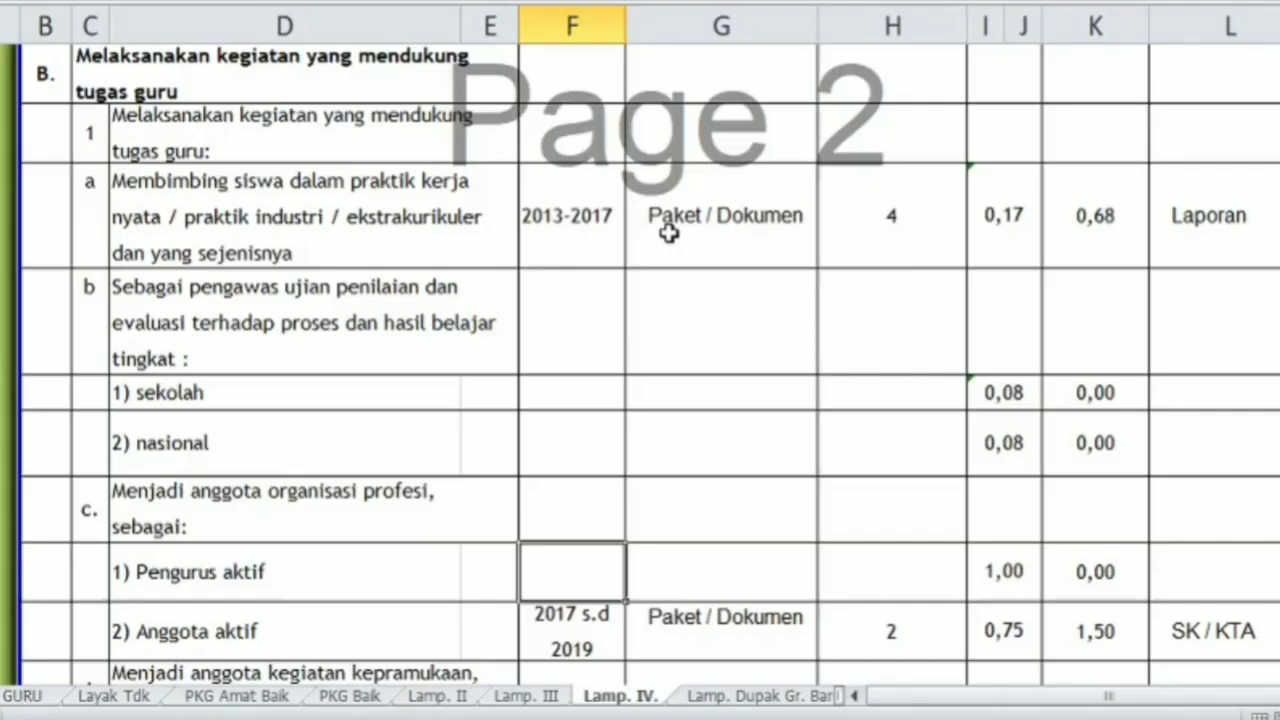
{"action": "scroll", "coordinate": [665, 262], "scroll_direction": "down", "scroll_amount": 2}
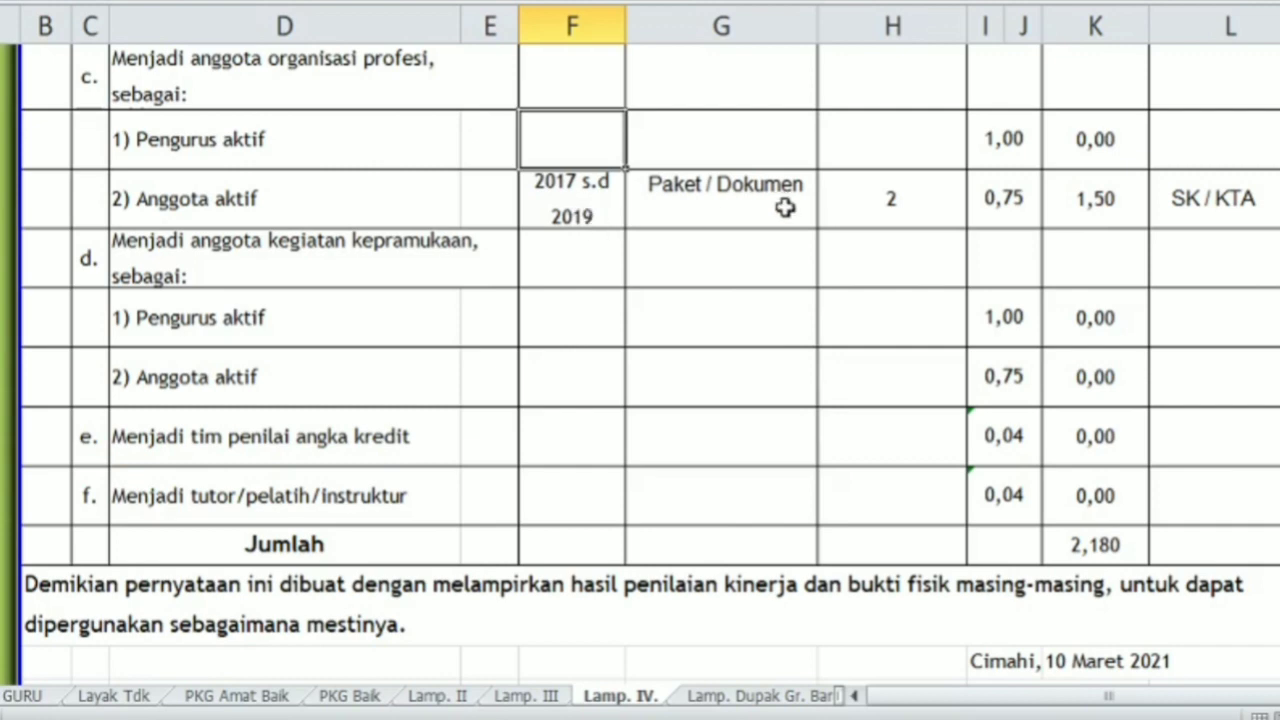
{"action": "left_click", "coordinate": [703, 207]}
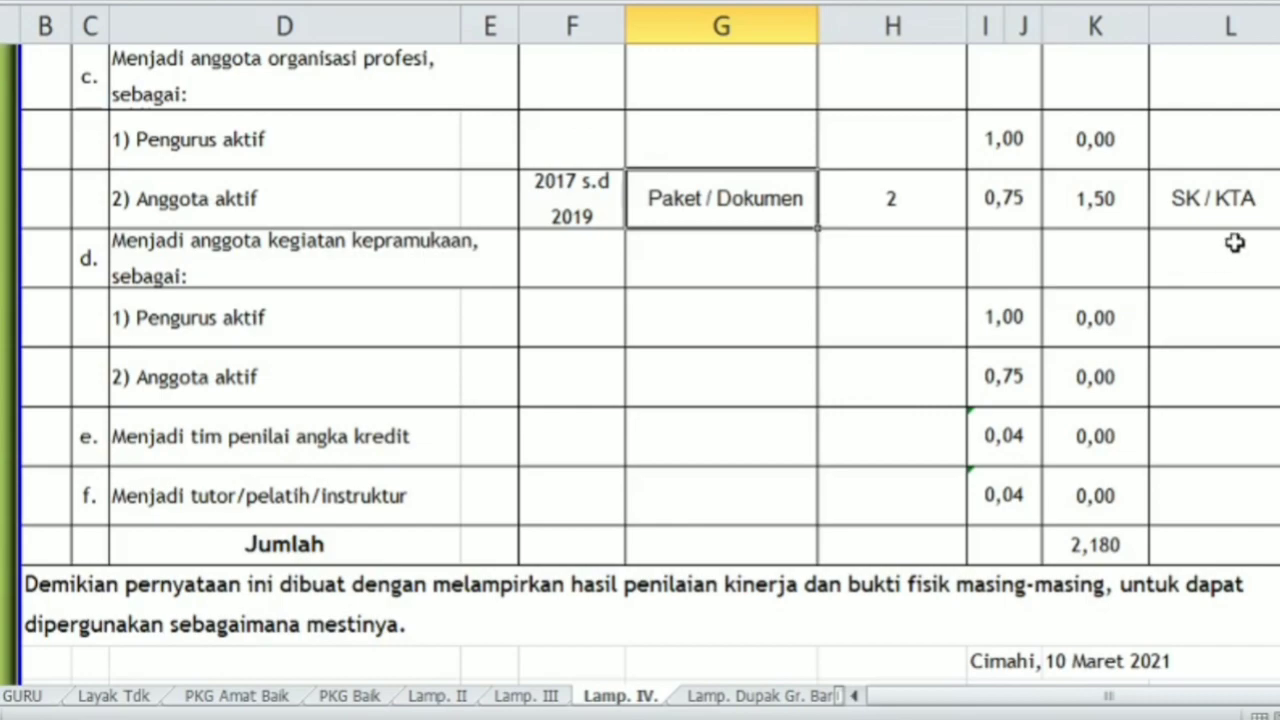
{"action": "left_click", "coordinate": [1230, 203]}
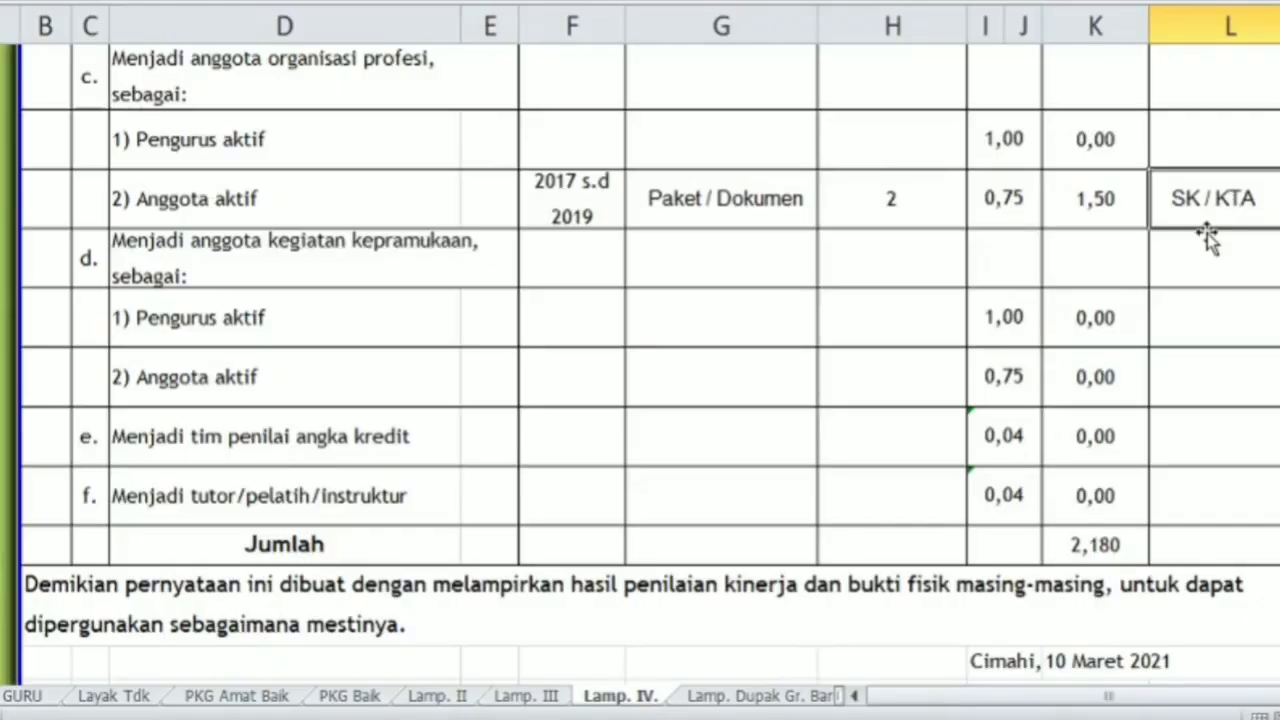
Step: Review the supporting-activity declarations, from the Pascasarjana (S-2) degree entry and its evidence down to the awards table
{"action": "scroll", "coordinate": [1208, 245], "scroll_direction": "up", "scroll_amount": 1}
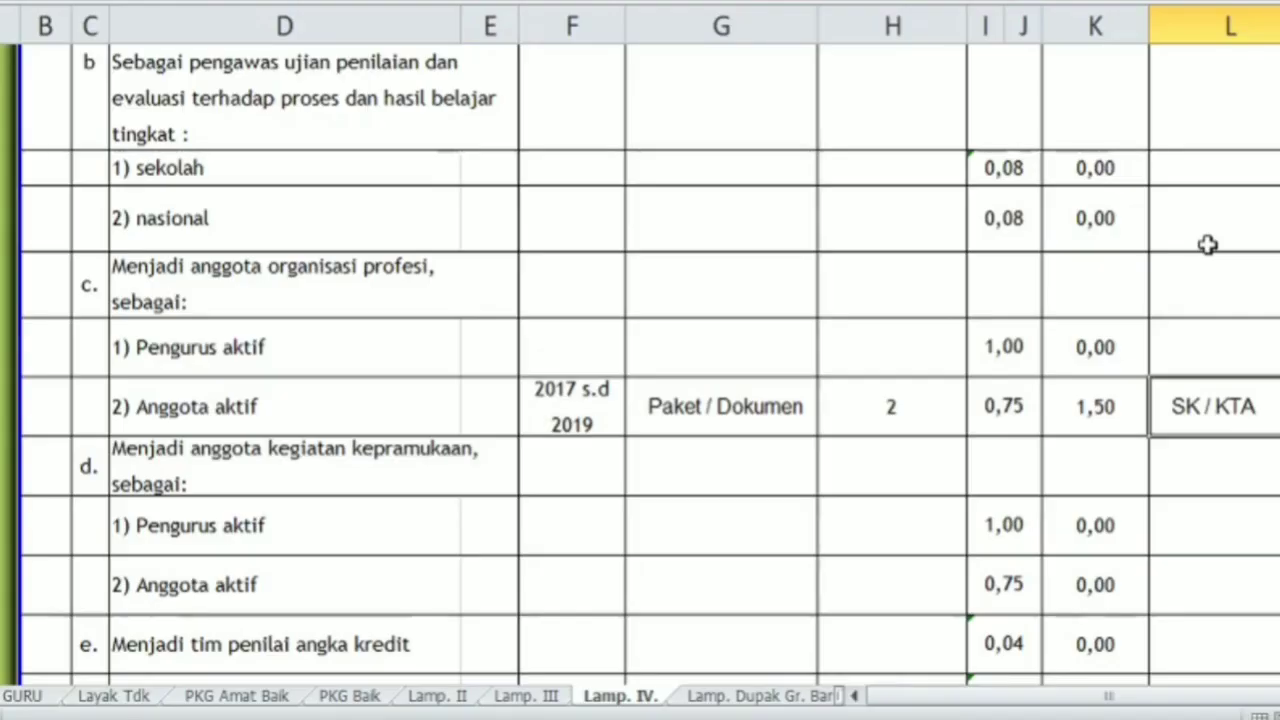
{"action": "scroll", "coordinate": [1208, 249], "scroll_direction": "up", "scroll_amount": 10}
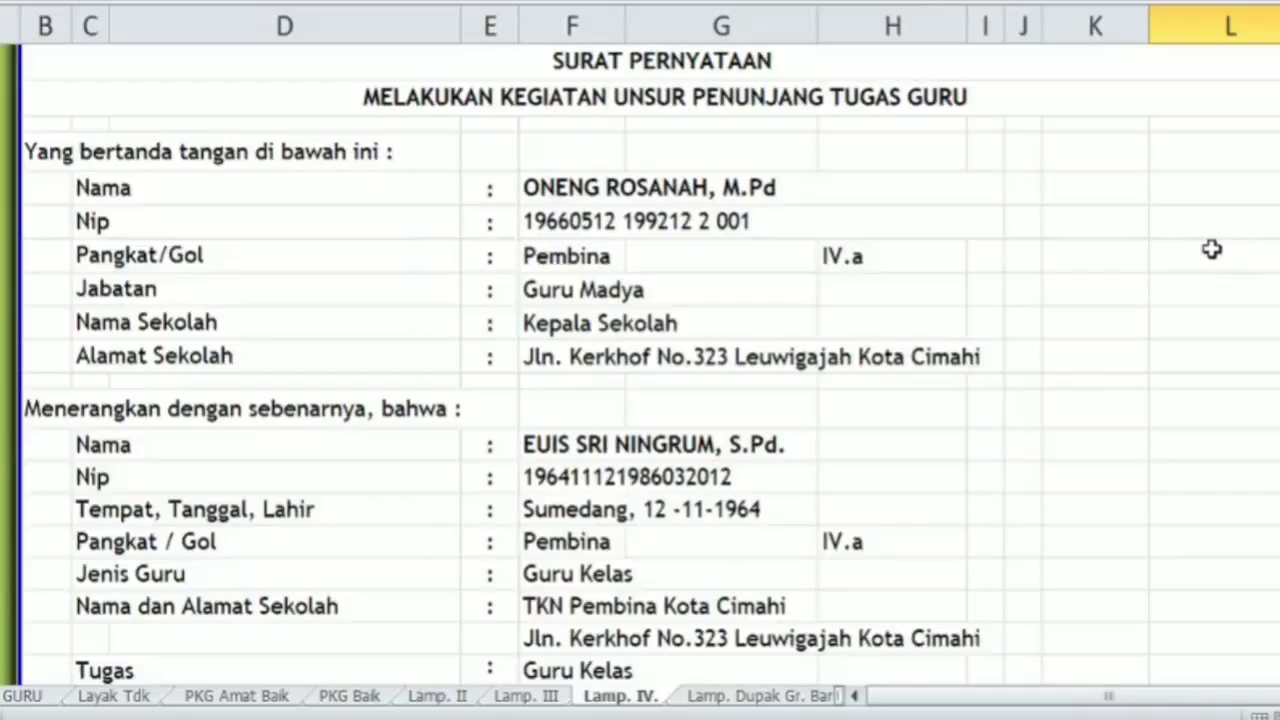
{"action": "scroll", "coordinate": [1212, 249], "scroll_direction": "up", "scroll_amount": 4}
{"action": "scroll", "coordinate": [1212, 249], "scroll_direction": "down", "scroll_amount": 12}
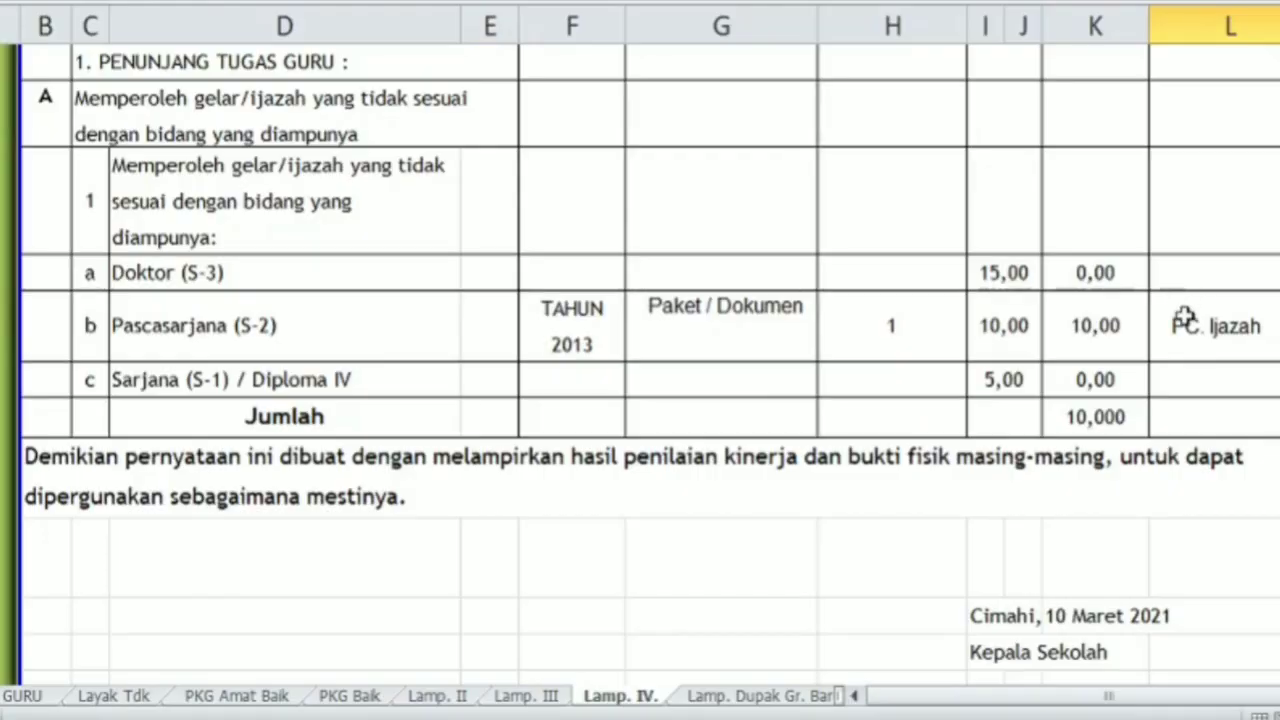
{"action": "left_click", "coordinate": [1195, 346]}
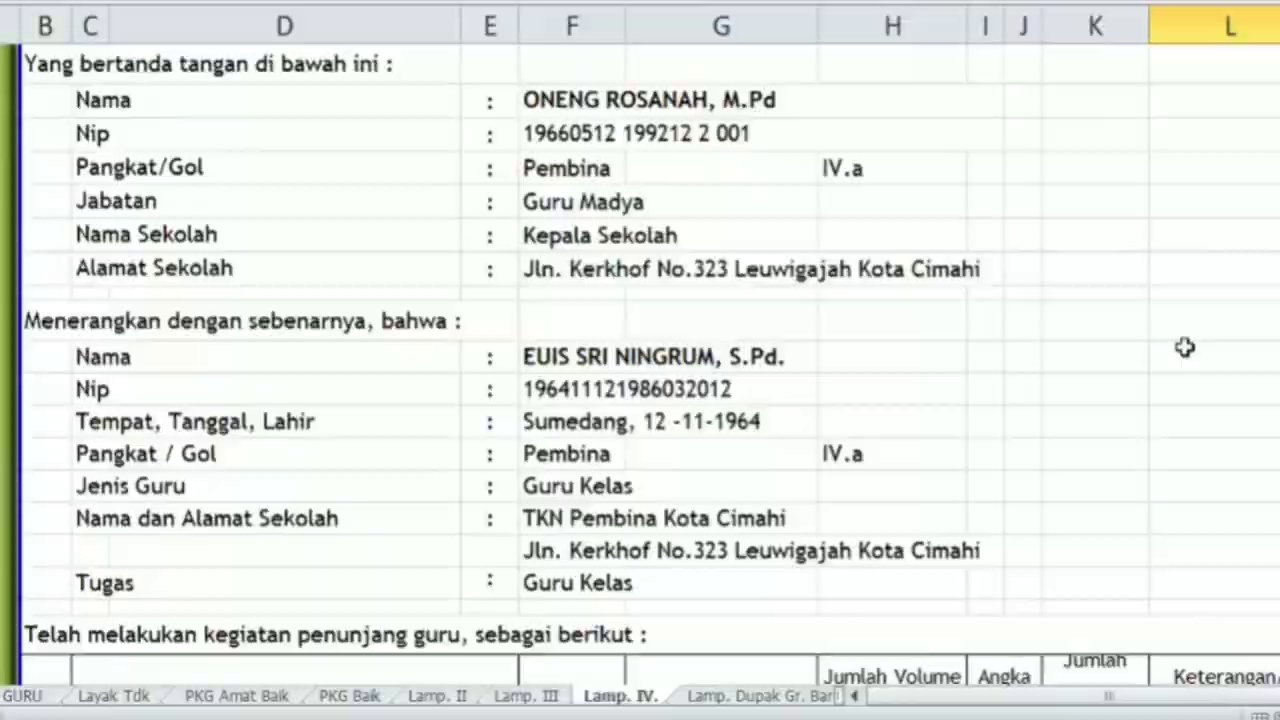
{"action": "scroll", "coordinate": [1183, 349], "scroll_direction": "down", "scroll_amount": 6}
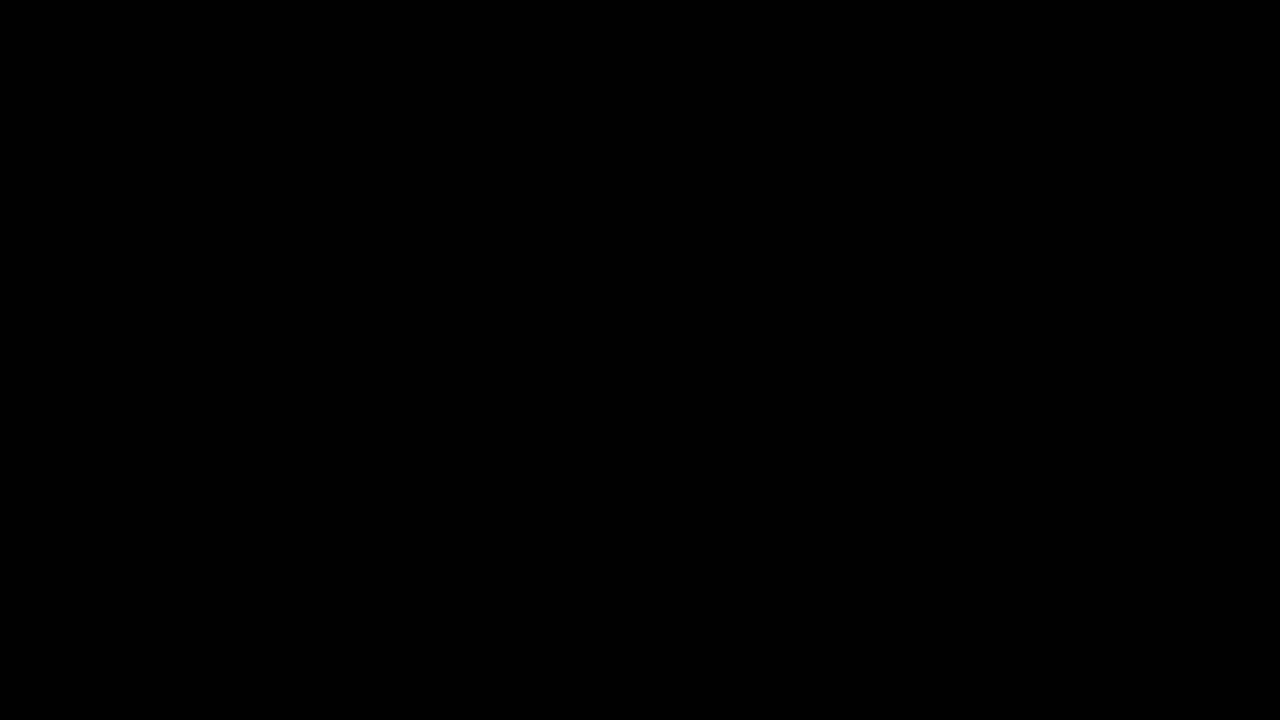
{"action": "left_click", "coordinate": [1229, 405]}
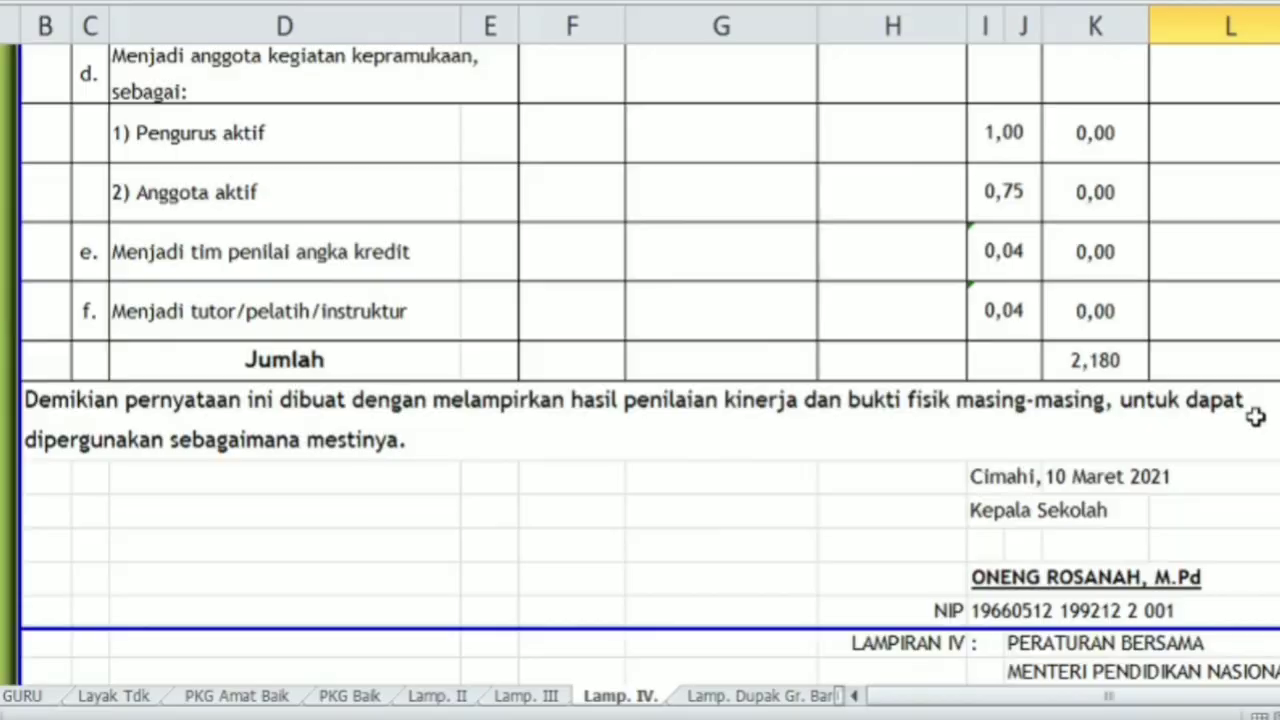
{"action": "scroll", "coordinate": [1251, 418], "scroll_direction": "down", "scroll_amount": 3}
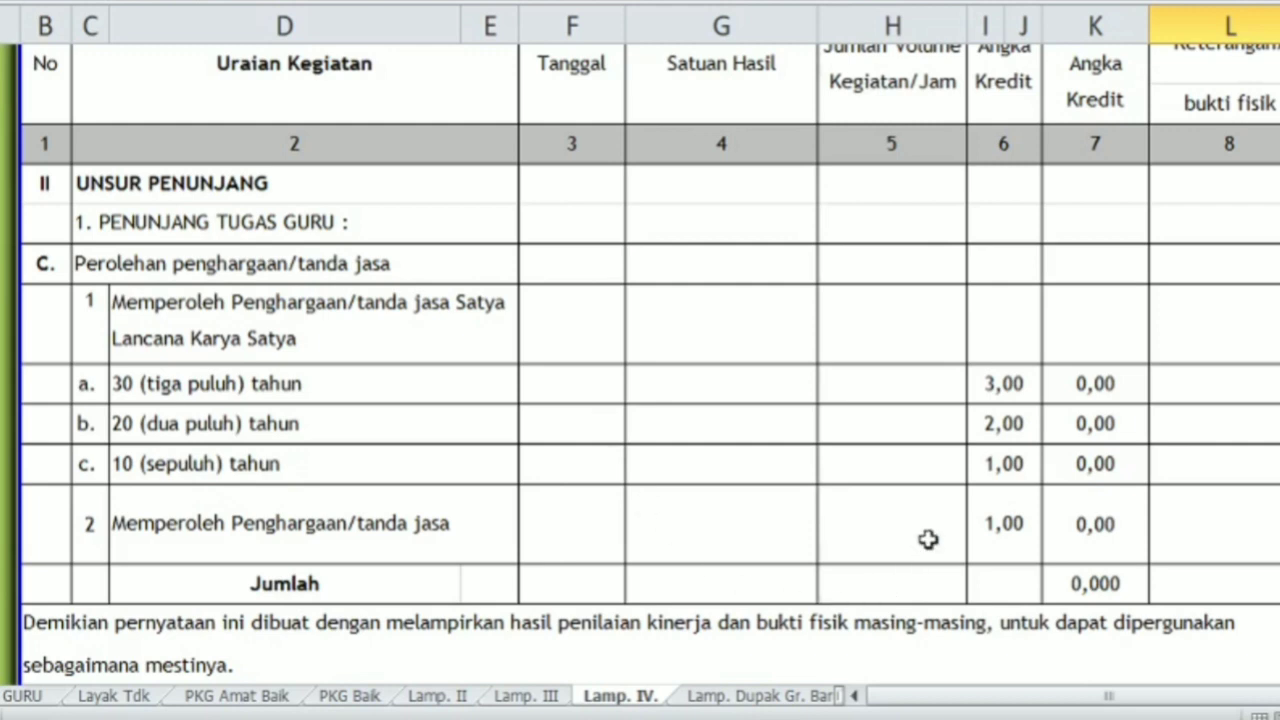
Step: Enter 1 as the volume for the 20-year Satya Lancana Karya Satya award and select its Satuan Hasil cell
{"action": "left_click", "coordinate": [890, 432]}
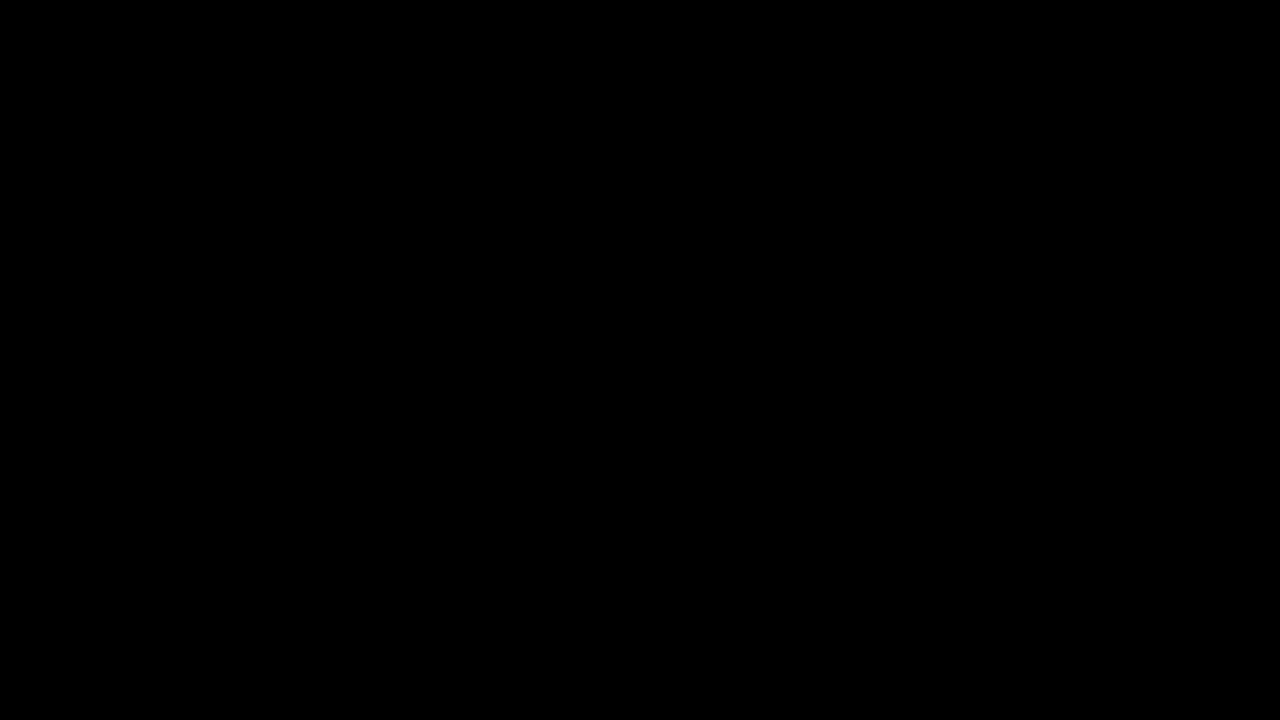
{"action": "type", "text": "1"}
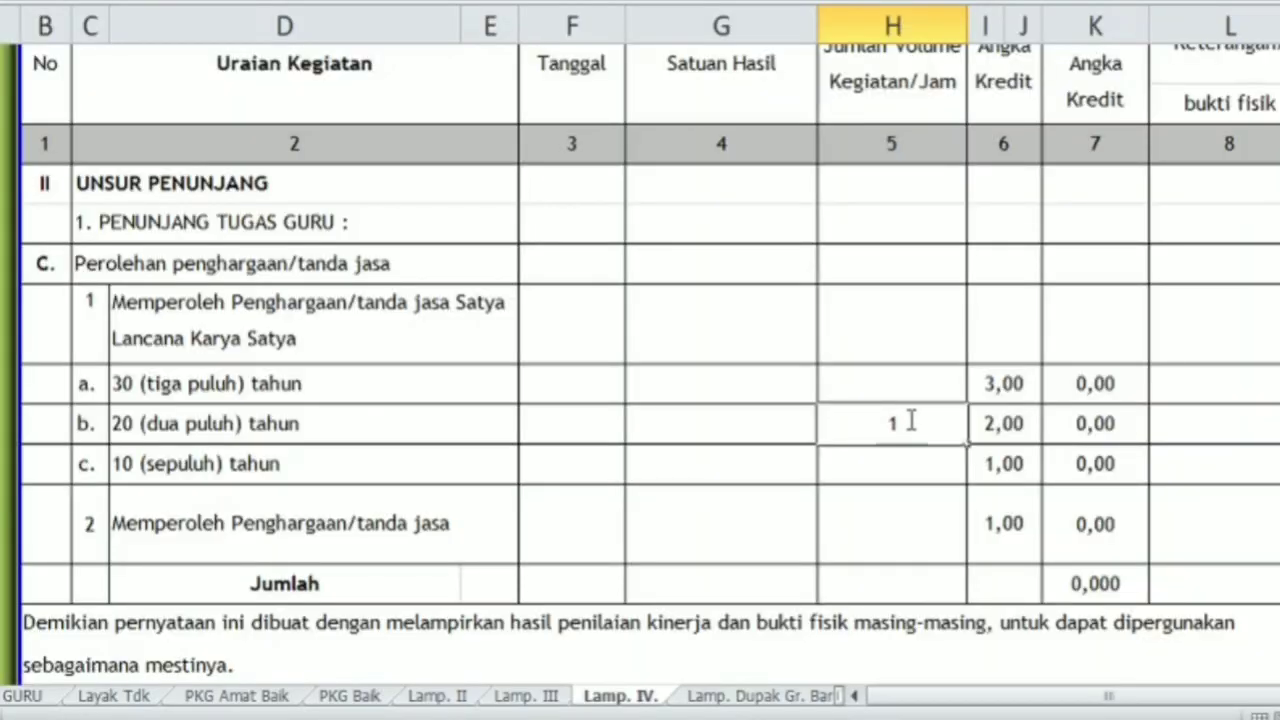
{"action": "left_click", "coordinate": [854, 552]}
{"action": "left_click", "coordinate": [728, 421]}
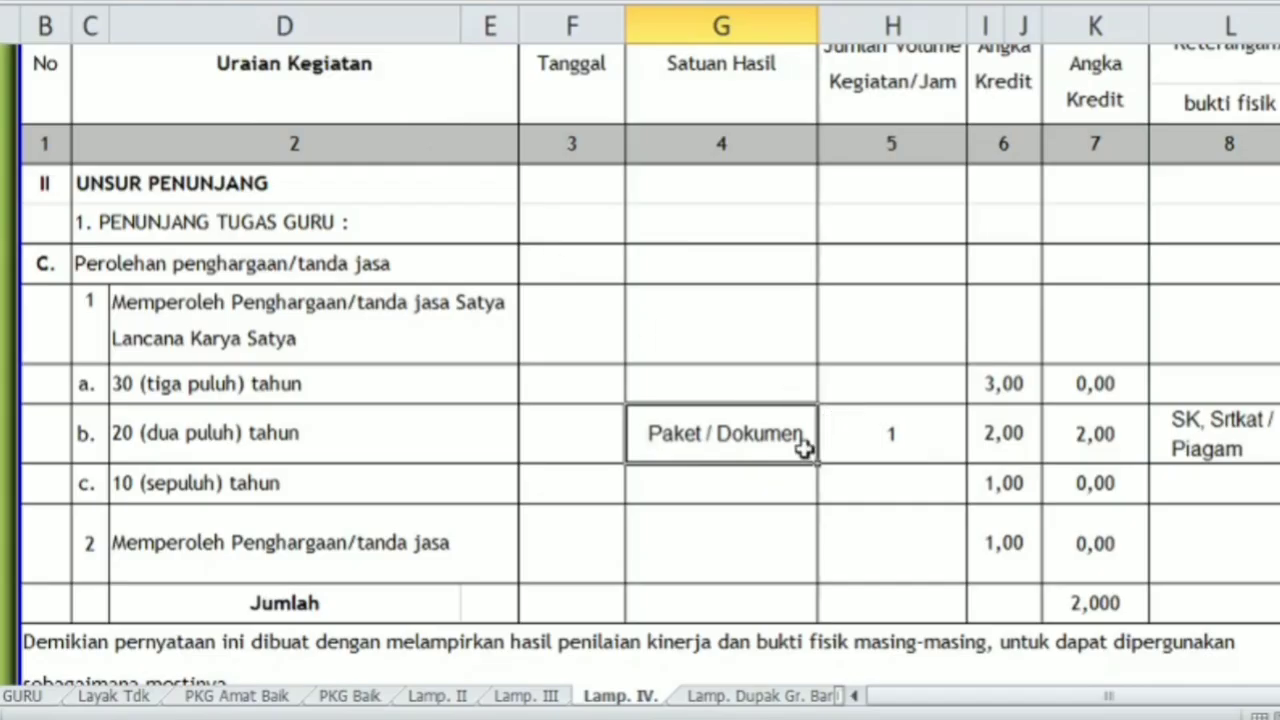
Step: Enter 28 April 2016 as the date of the 20-year Satya Lancana Karya Satya award and centre it in its cell
{"action": "left_click", "coordinate": [580, 425]}
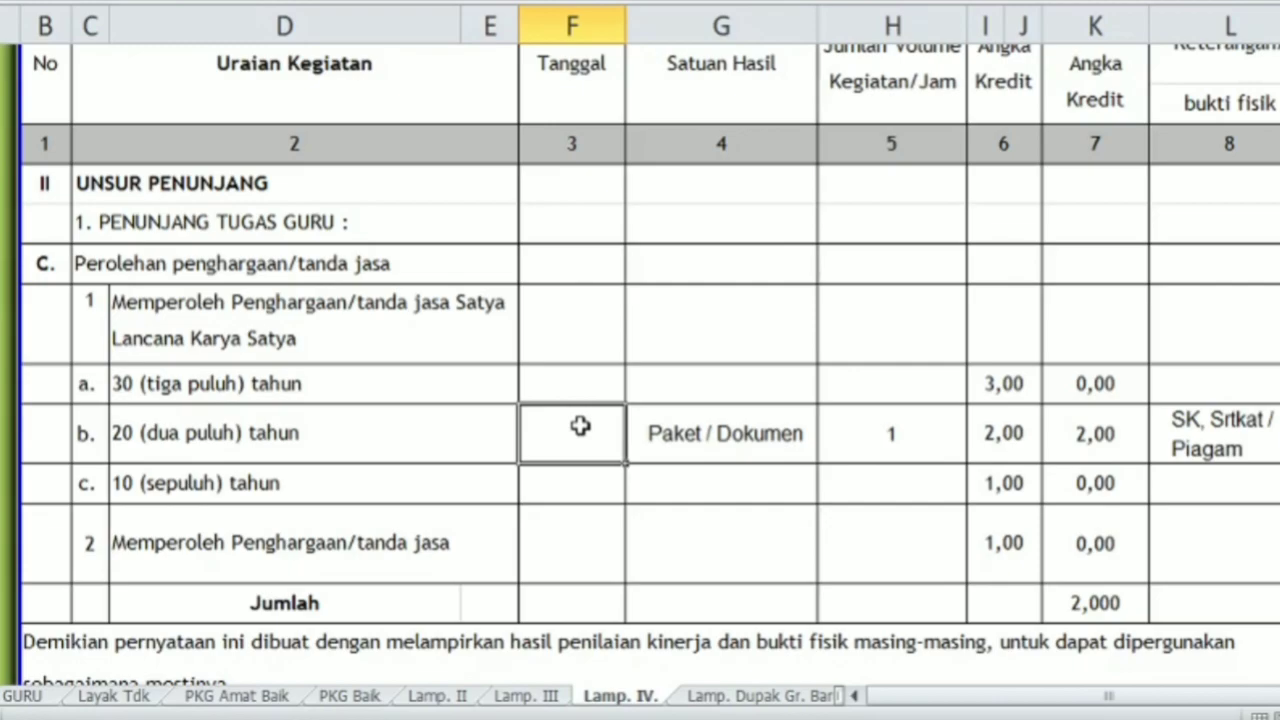
{"action": "type", "text": "2"}
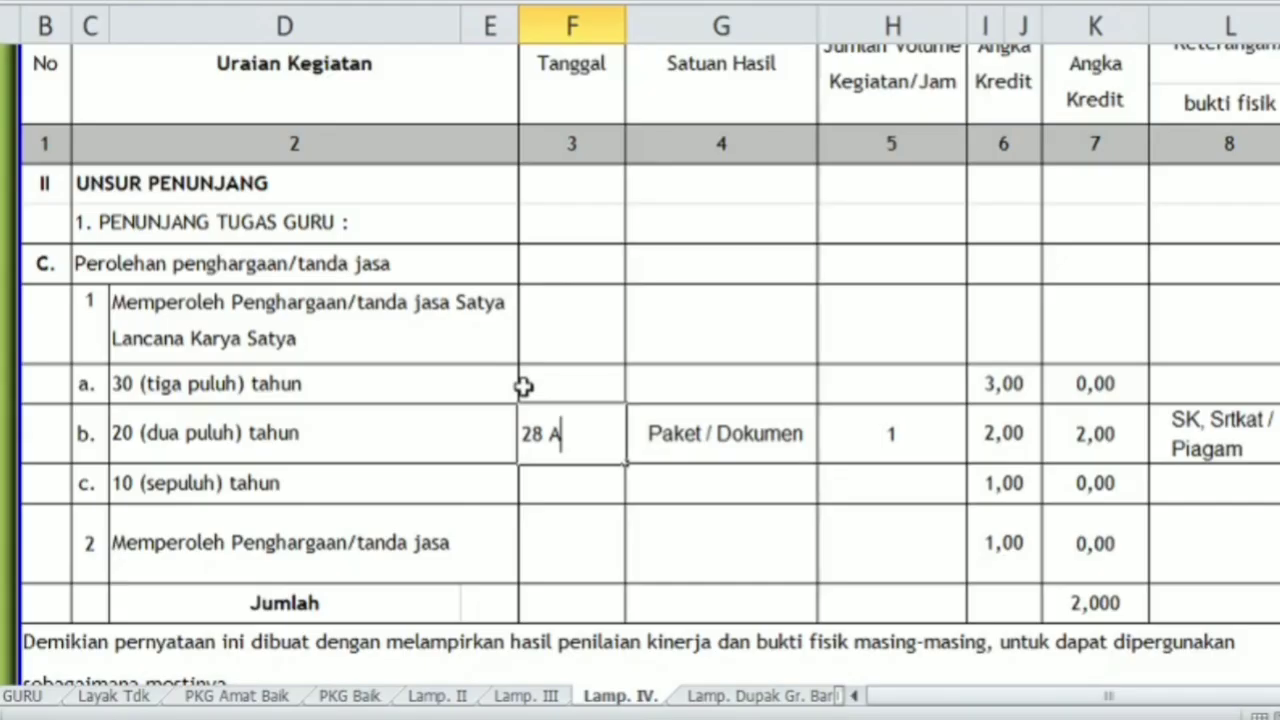
{"action": "type", "text": "8 April"}
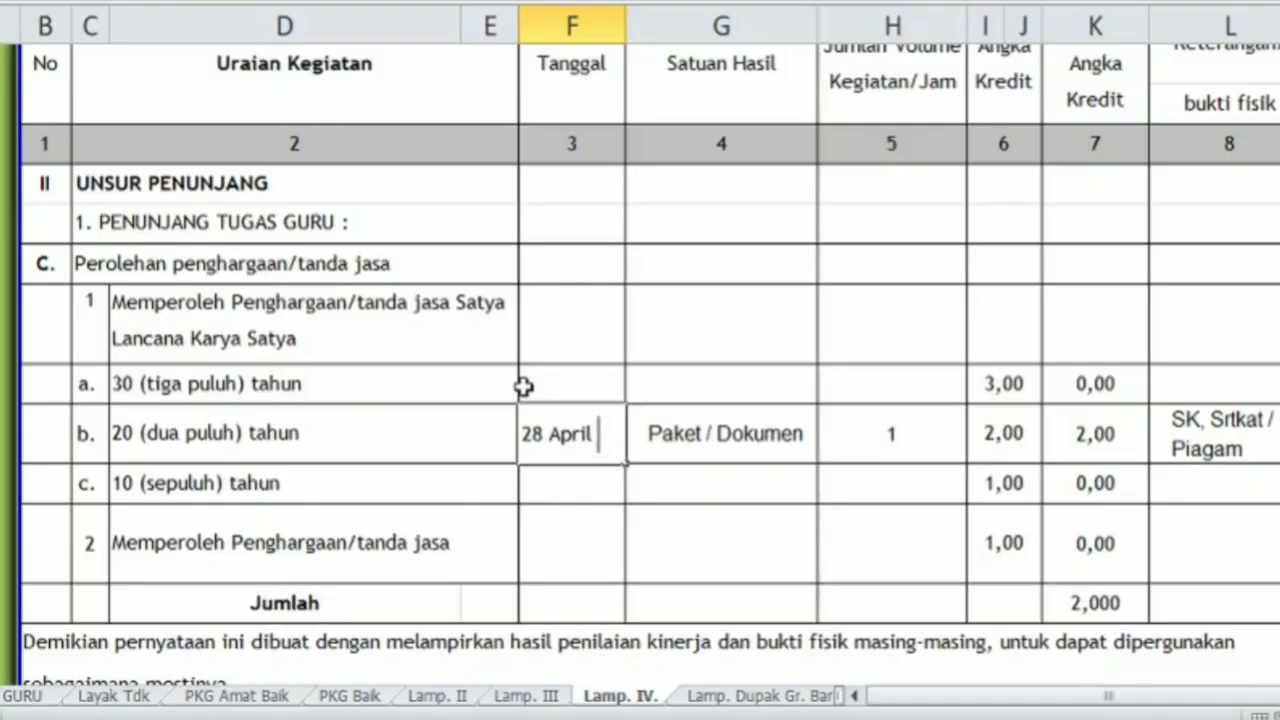
{"action": "type", "text": " 201"}
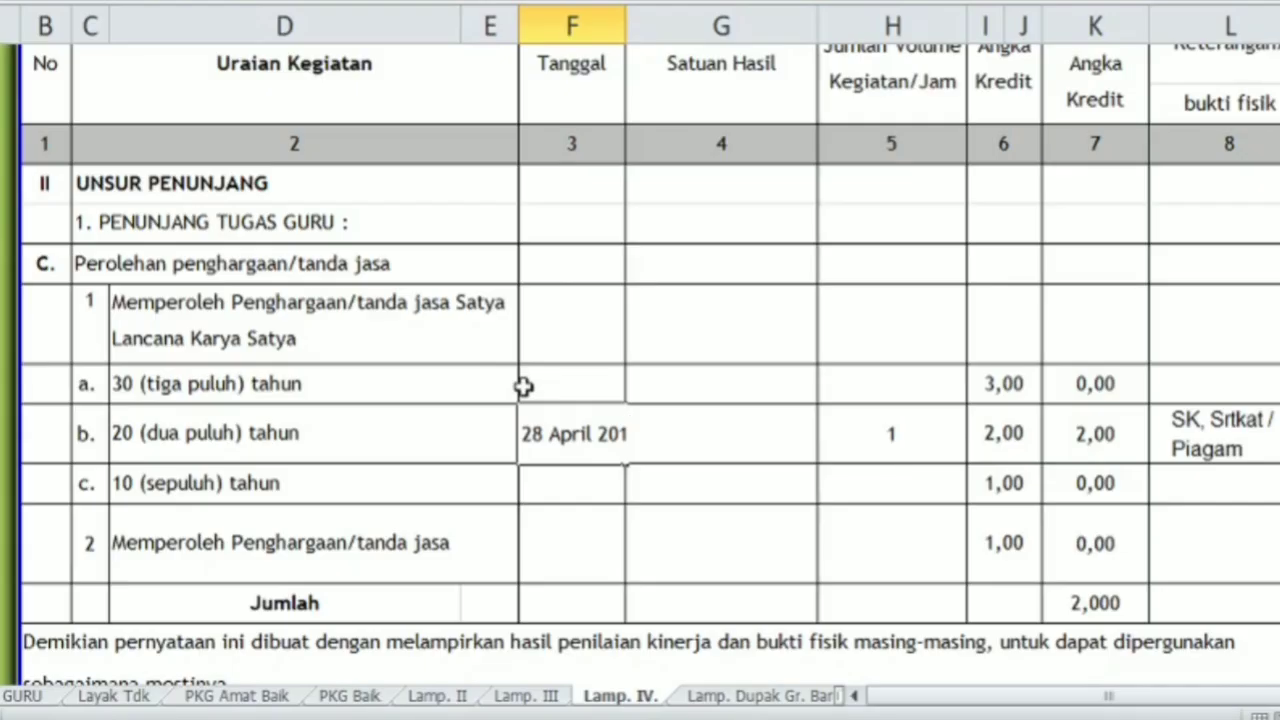
{"action": "type", "text": "6"}
{"action": "left_click", "coordinate": [569, 333]}
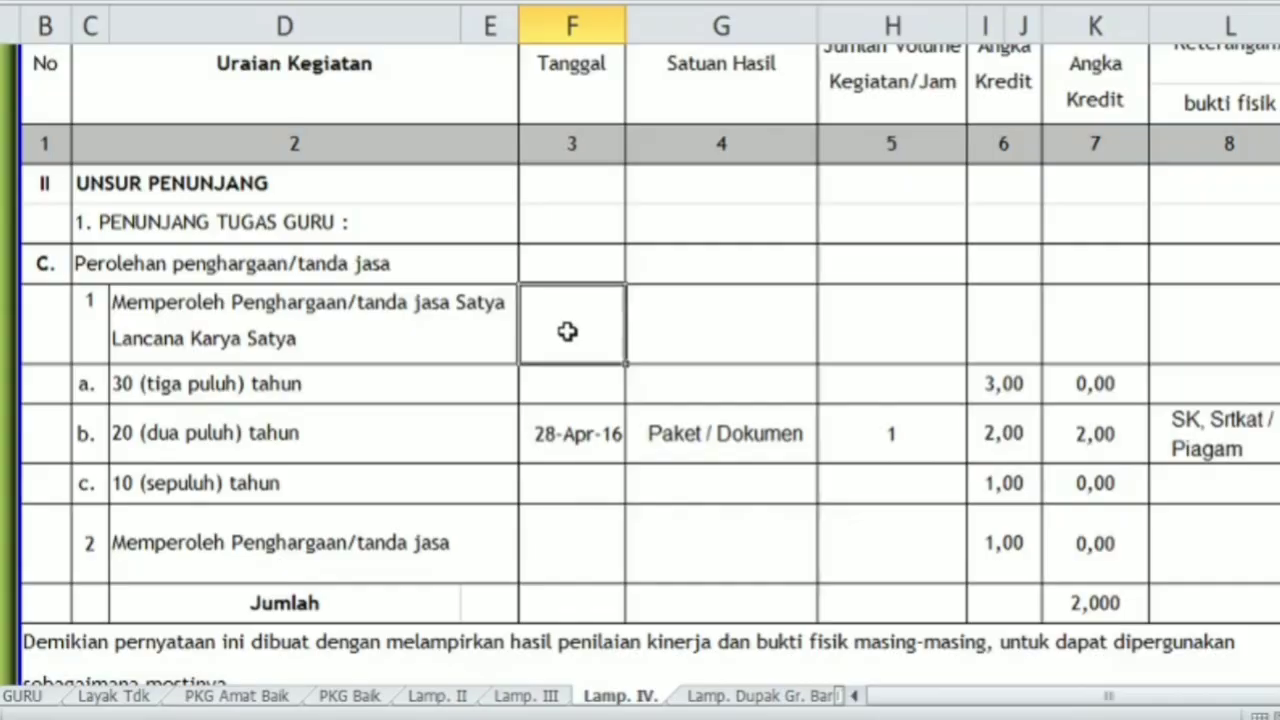
{"action": "left_click", "coordinate": [567, 437]}
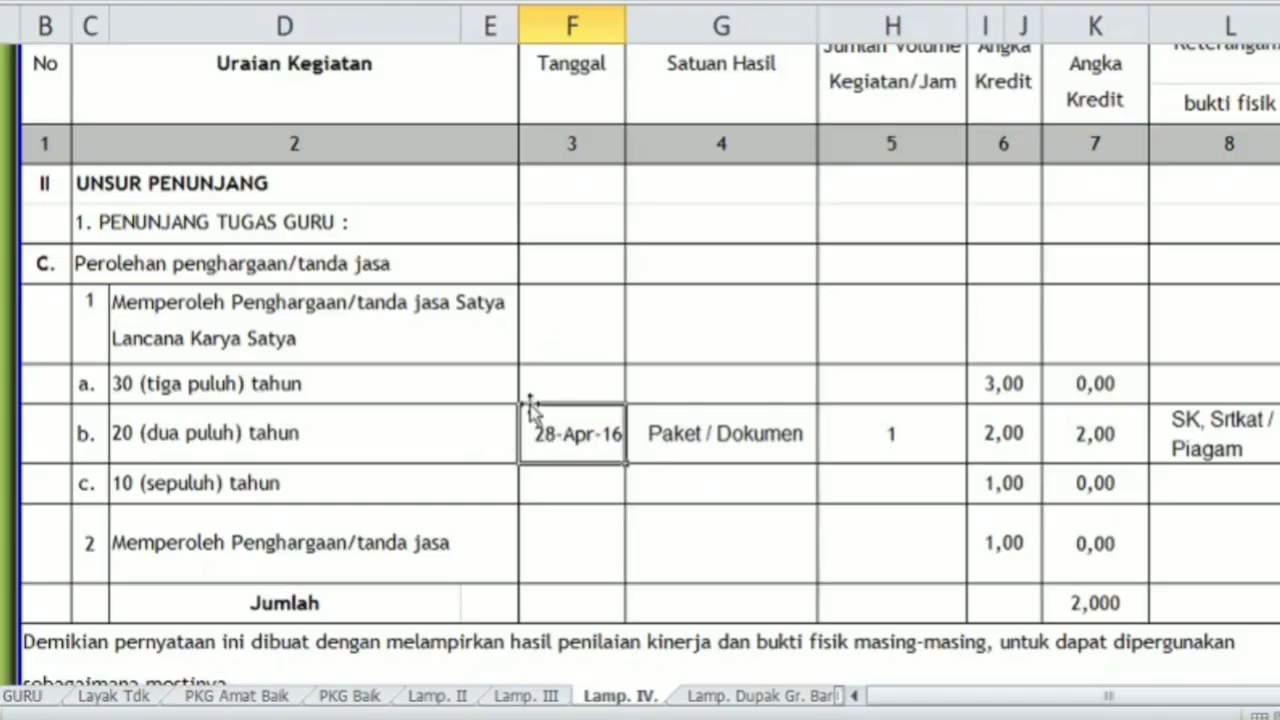
{"action": "left_click", "coordinate": [354, 2]}
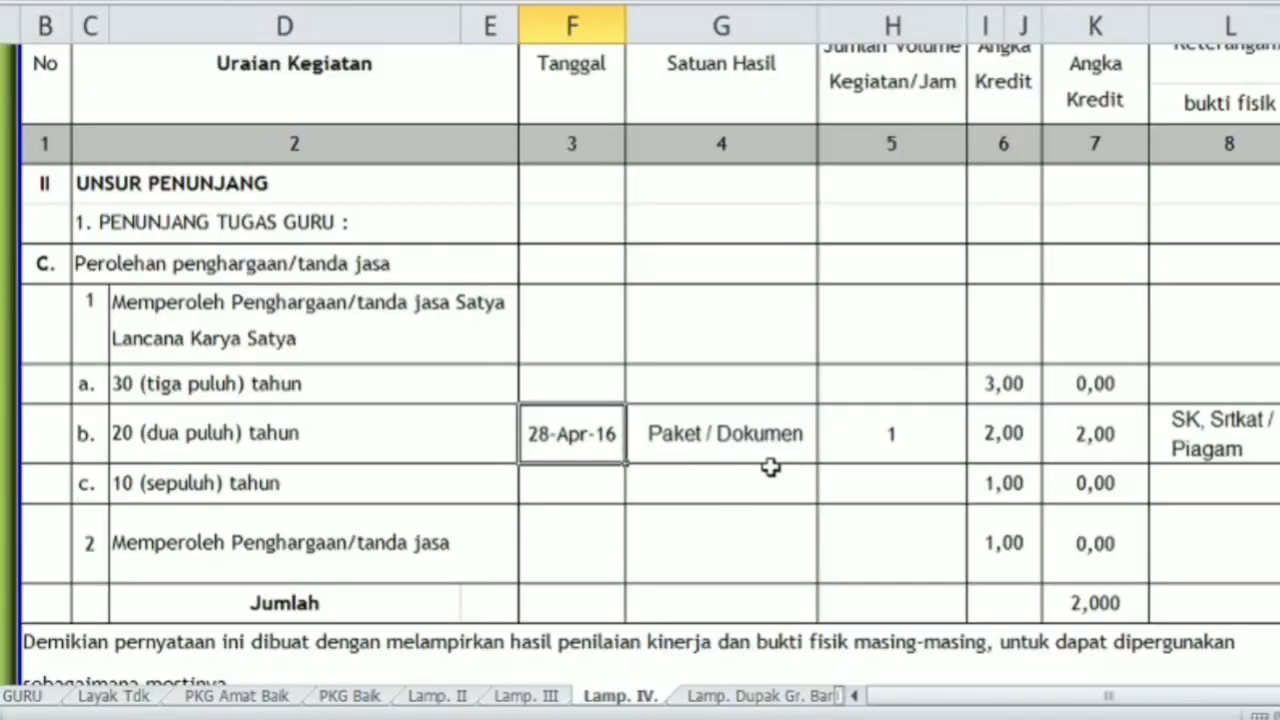
Step: Change the date of Anggota aktif under the professional organisation membership item to 2011 s.d sekarang
{"action": "scroll", "coordinate": [768, 468], "scroll_direction": "down", "scroll_amount": 1}
{"action": "scroll", "coordinate": [739, 445], "scroll_direction": "up", "scroll_amount": 5}
{"action": "scroll", "coordinate": [745, 450], "scroll_direction": "down", "scroll_amount": 10}
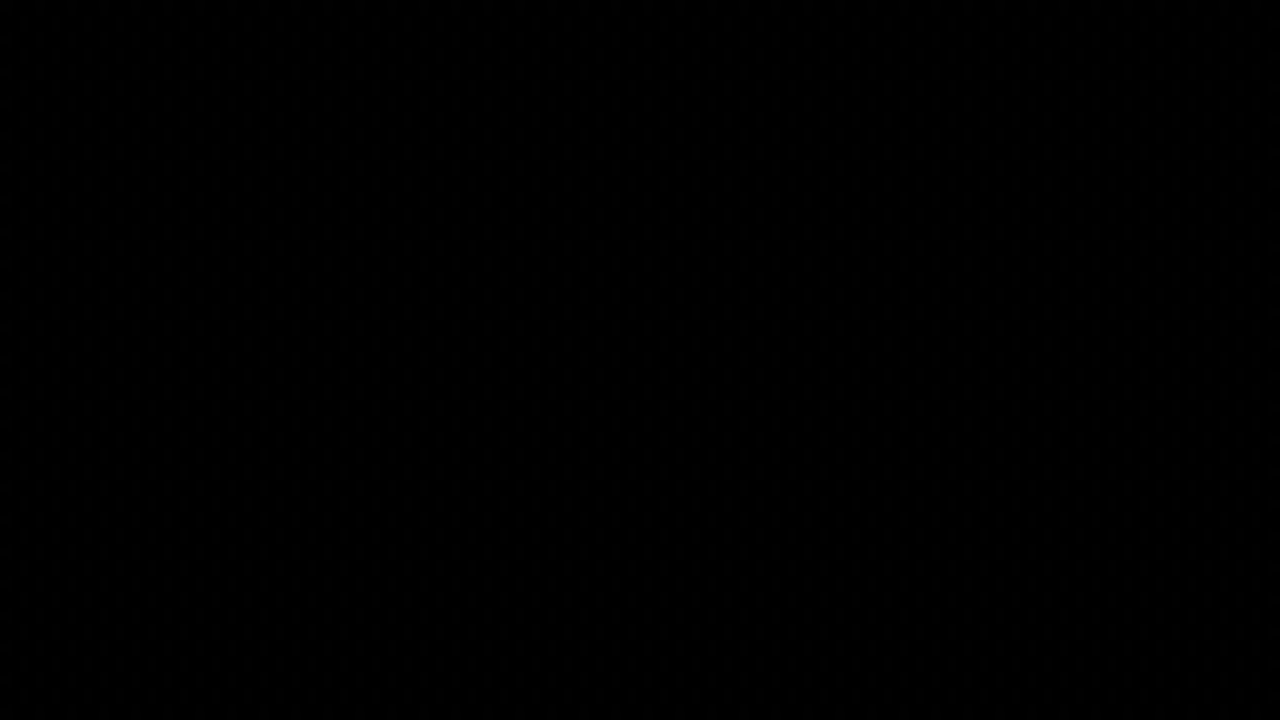
{"action": "scroll", "coordinate": [744, 451], "scroll_direction": "up", "scroll_amount": 6}
{"action": "scroll", "coordinate": [744, 452], "scroll_direction": "up", "scroll_amount": 15}
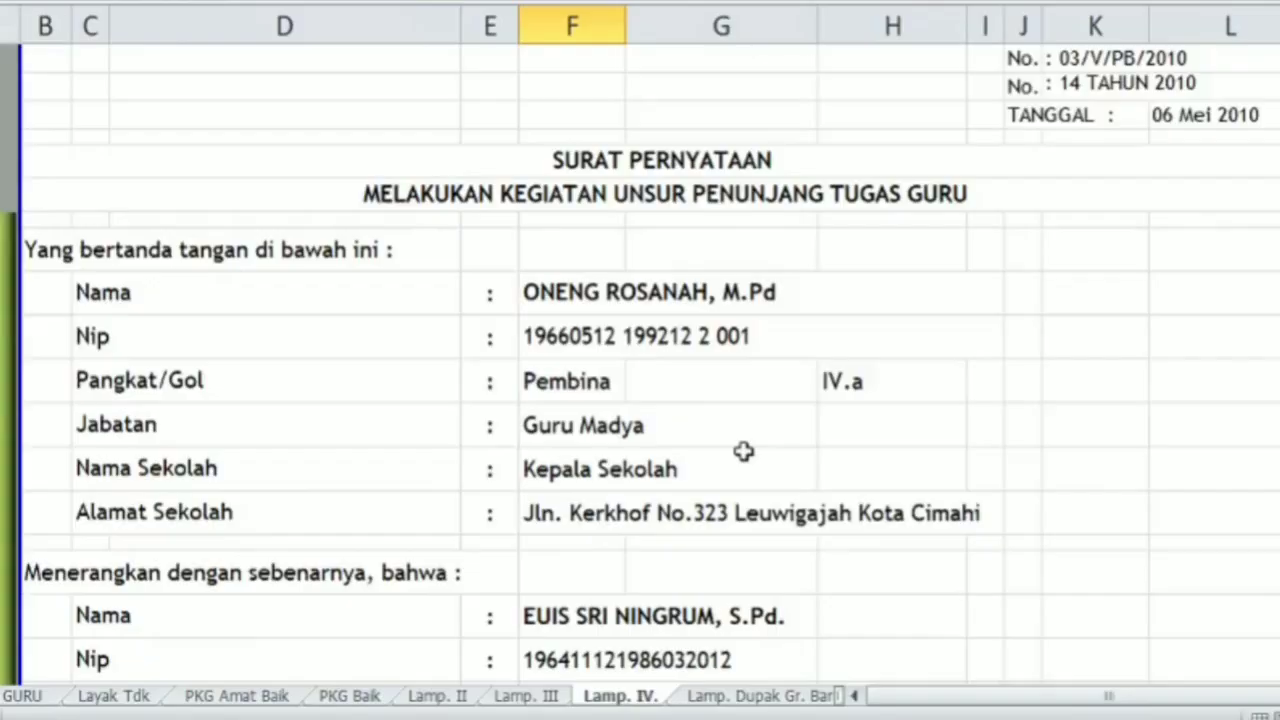
{"action": "scroll", "coordinate": [744, 452], "scroll_direction": "down", "scroll_amount": 1}
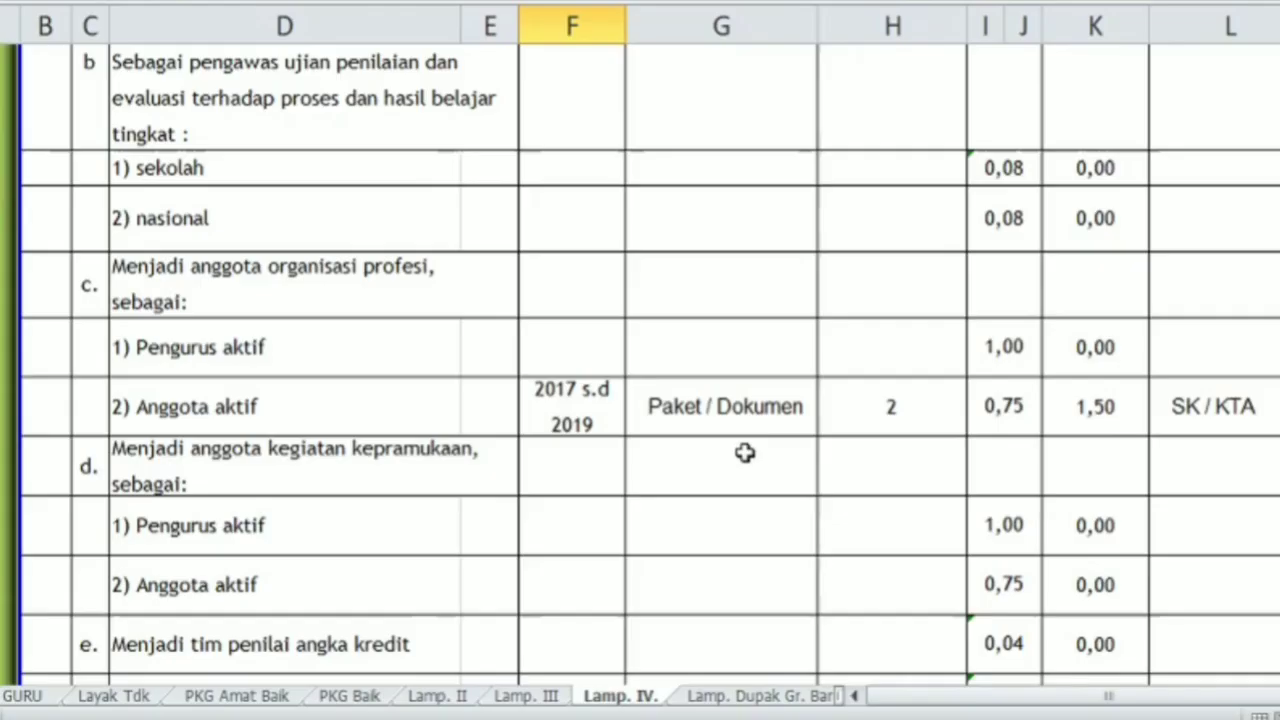
{"action": "left_click", "coordinate": [581, 410]}
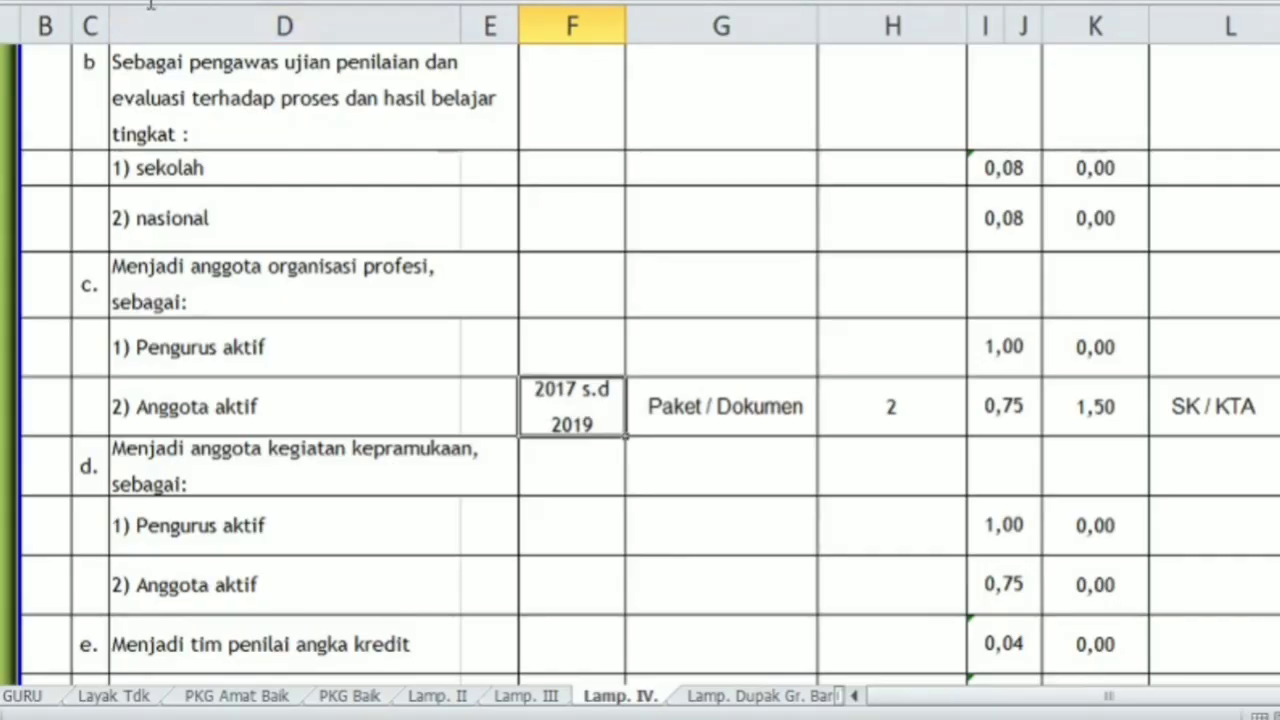
{"action": "key", "text": "alt+h"}
{"action": "key", "text": "w"}
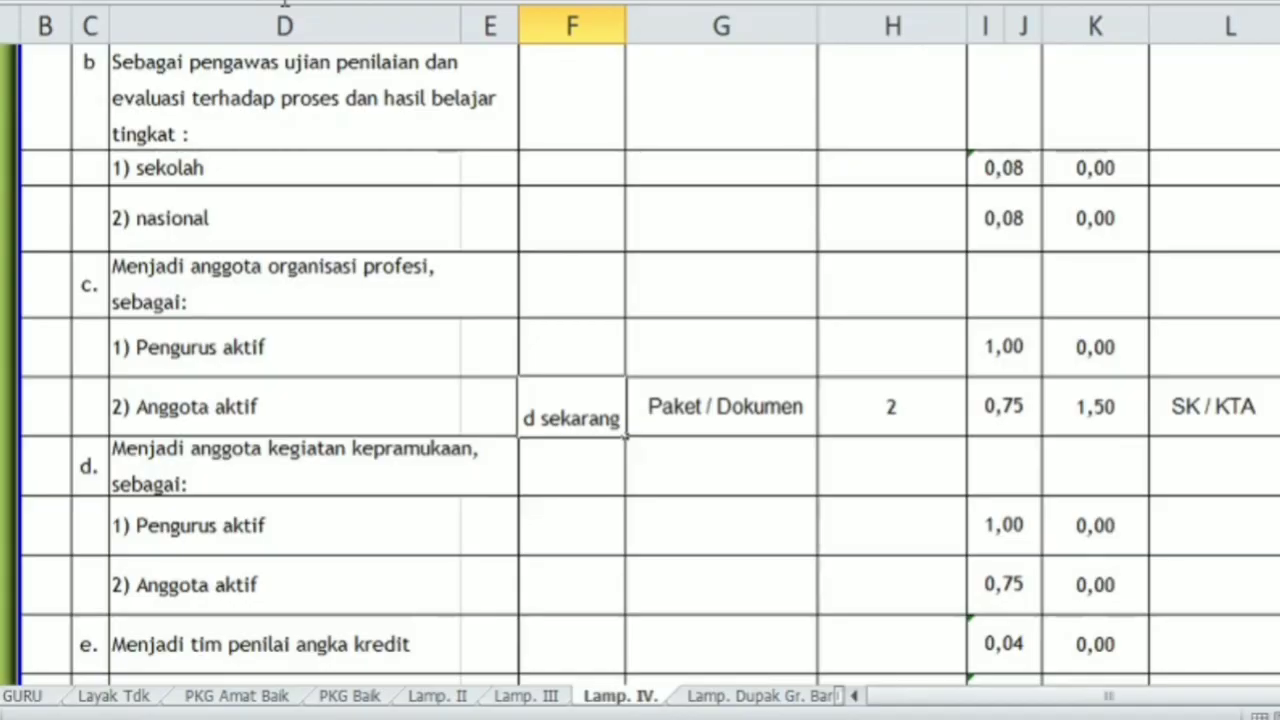
{"action": "left_click", "coordinate": [714, 464]}
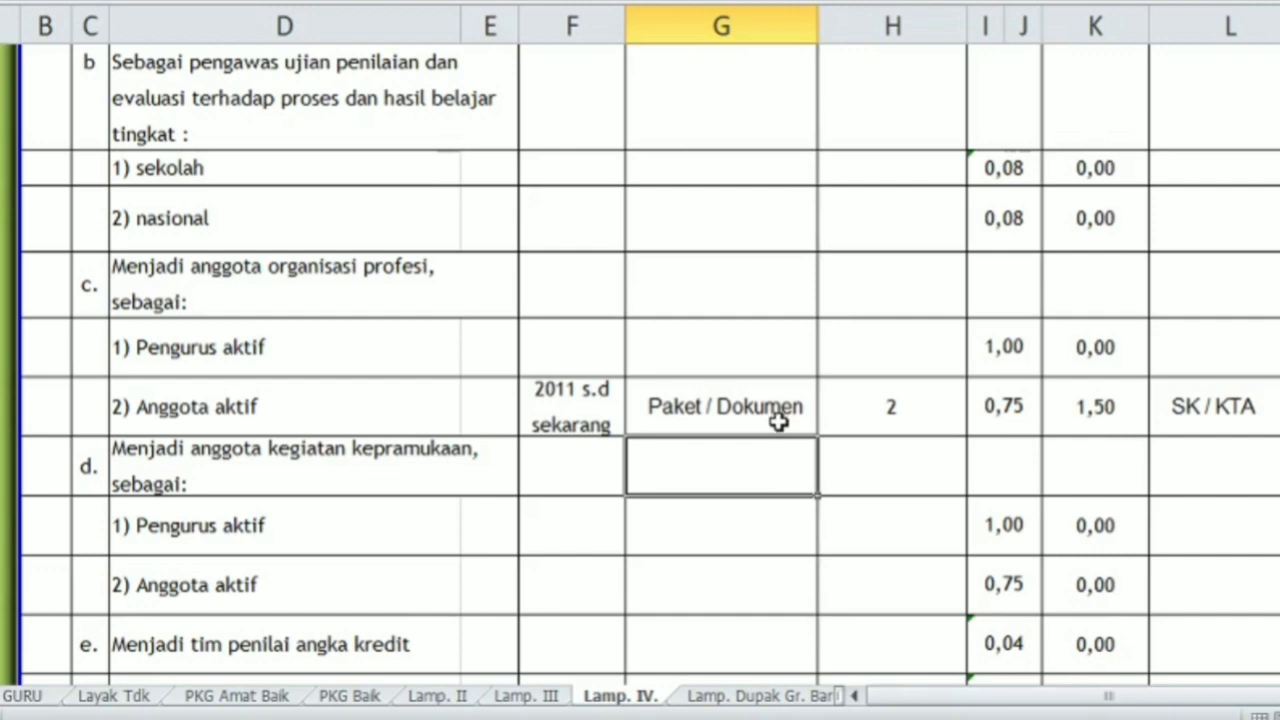
Step: Set the volume of Anggota aktif under the professional organisation membership item to 9
{"action": "left_click", "coordinate": [879, 409]}
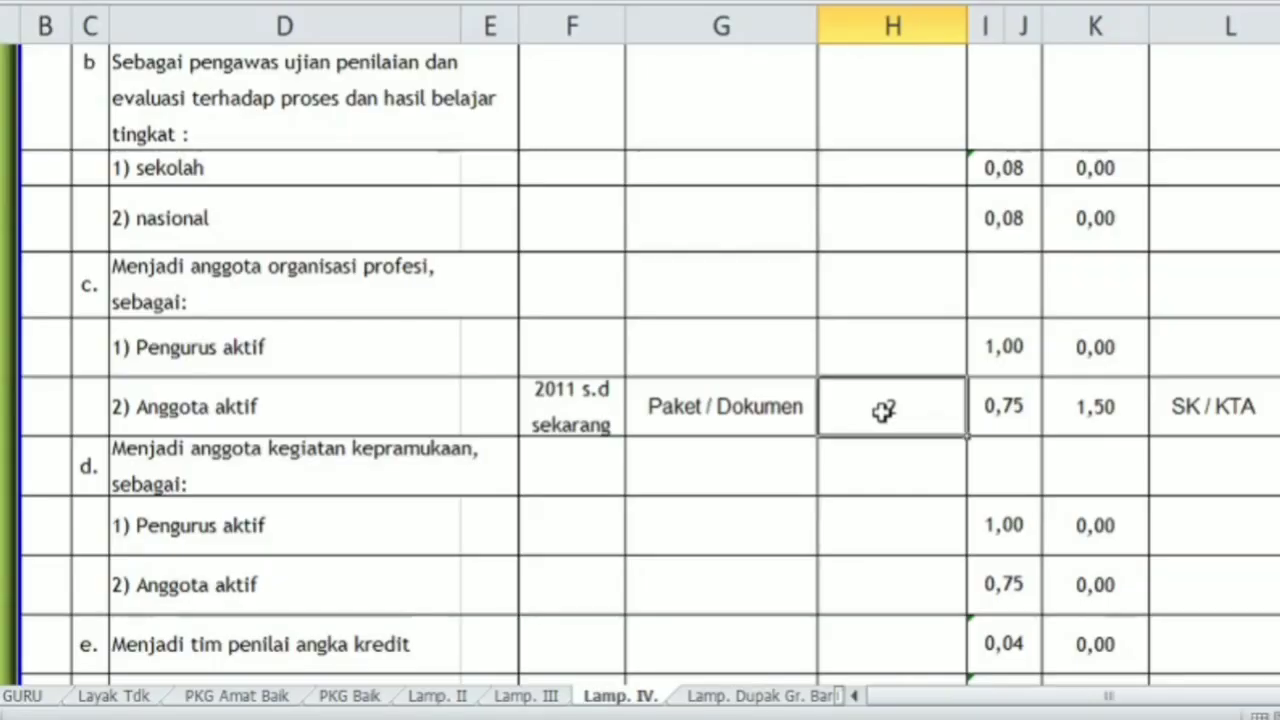
{"action": "type", "text": "9"}
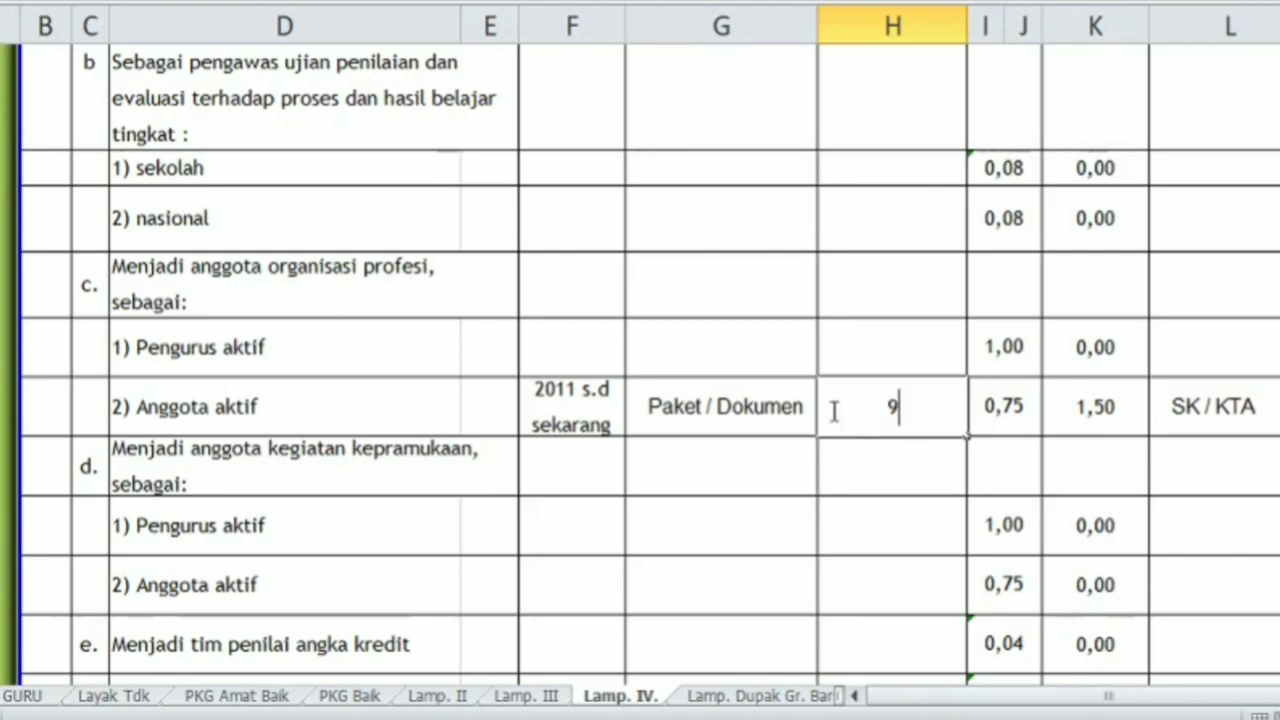
{"action": "left_click", "coordinate": [570, 478]}
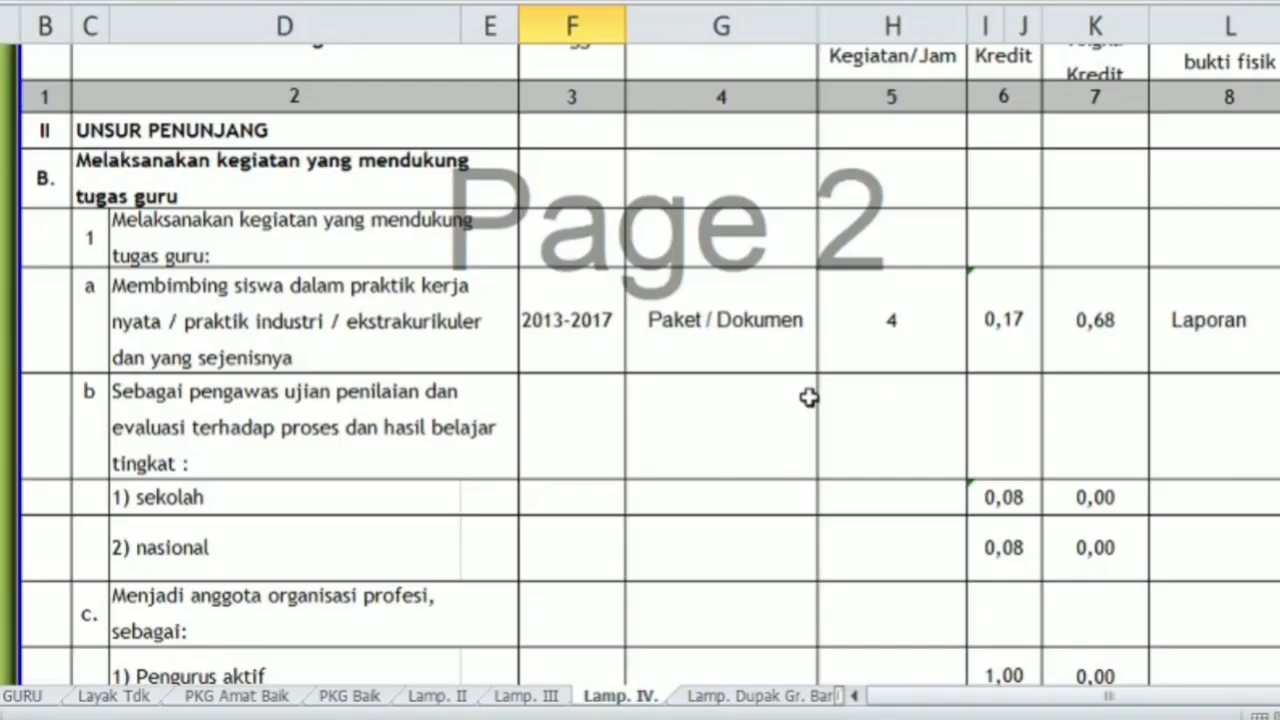
Step: Clear the volume and the date of the item on guiding students in praktik kerja nyata / praktik industri / ekstrakurikuler
{"action": "scroll", "coordinate": [808, 396], "scroll_direction": "up", "scroll_amount": 1}
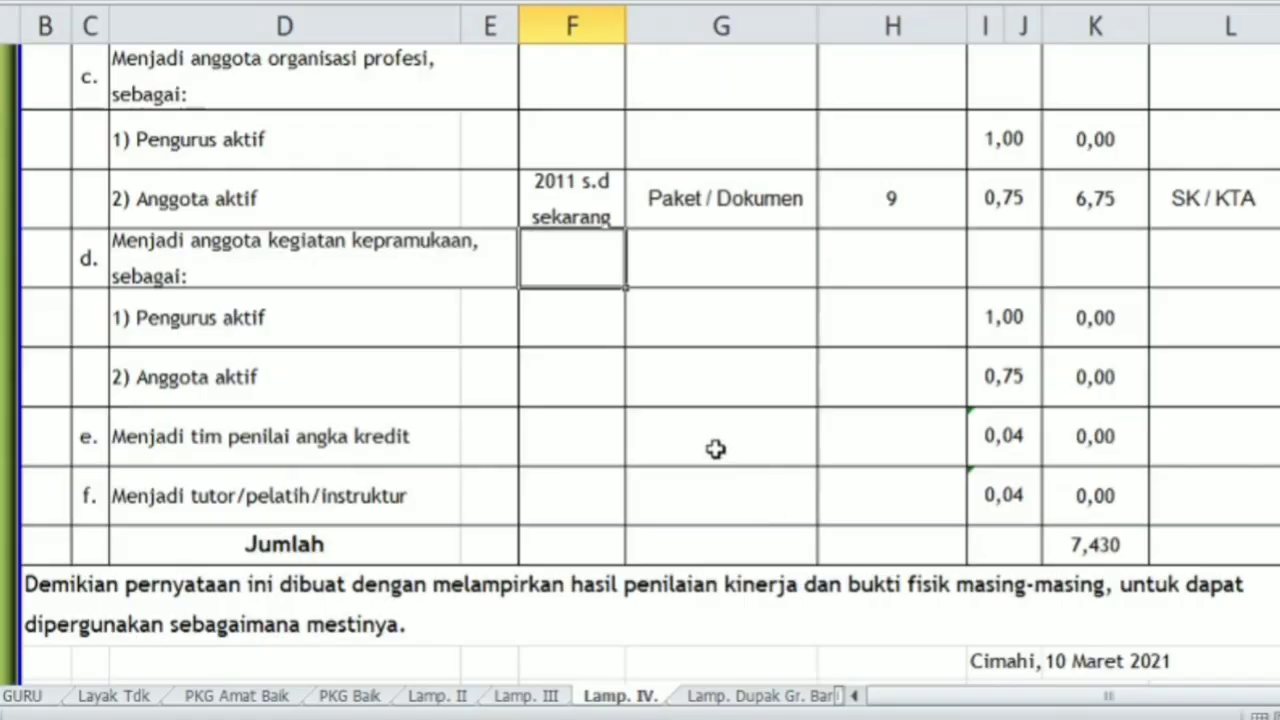
{"action": "scroll", "coordinate": [716, 449], "scroll_direction": "up", "scroll_amount": 2}
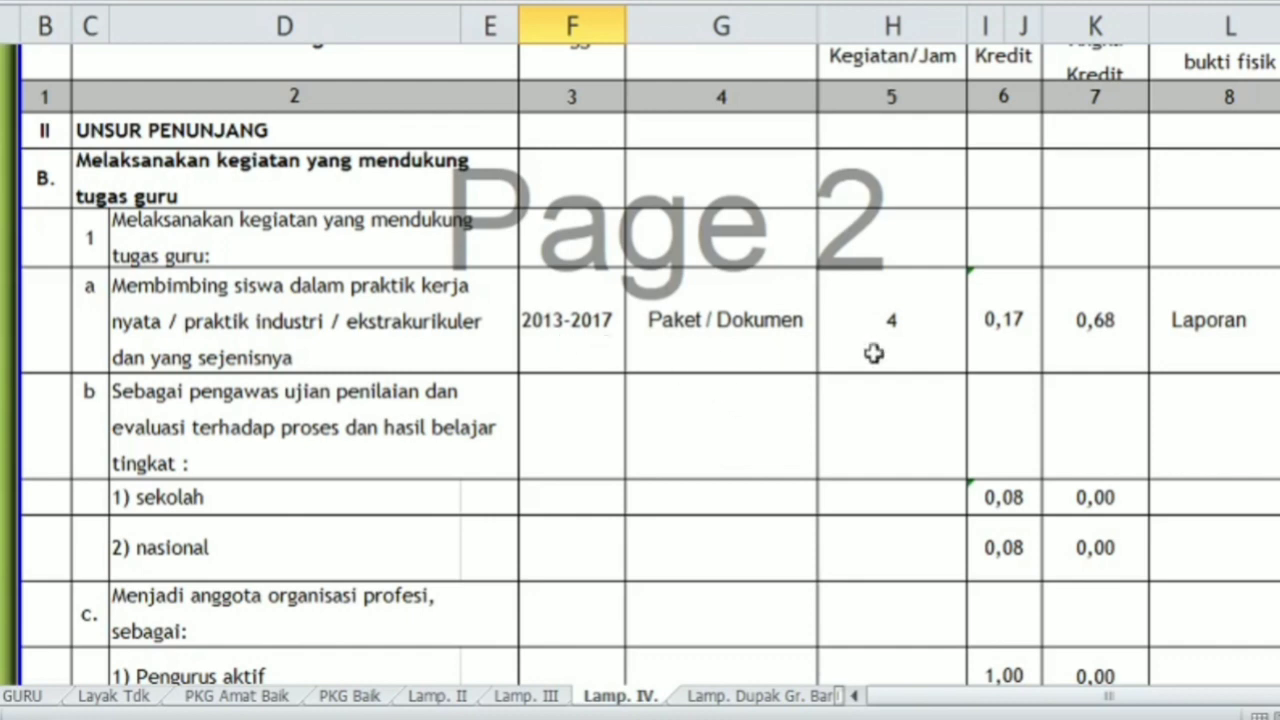
{"action": "left_click", "coordinate": [925, 342]}
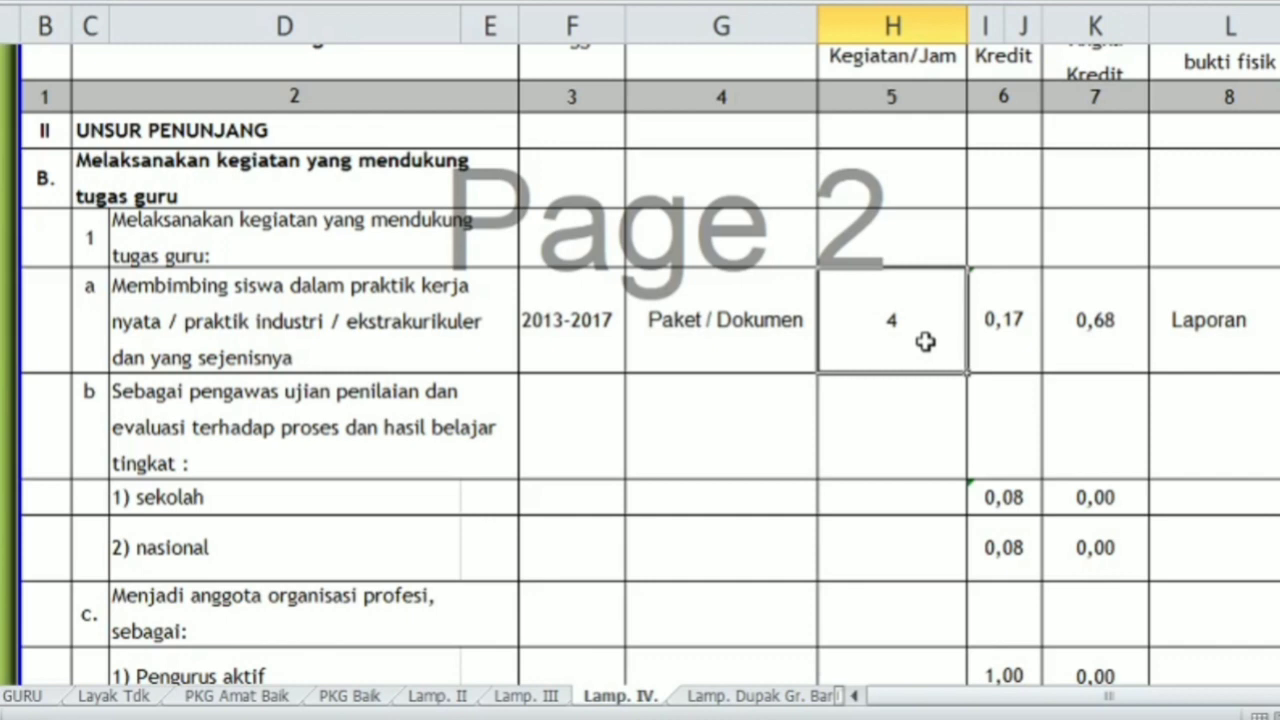
{"action": "key", "text": "Delete"}
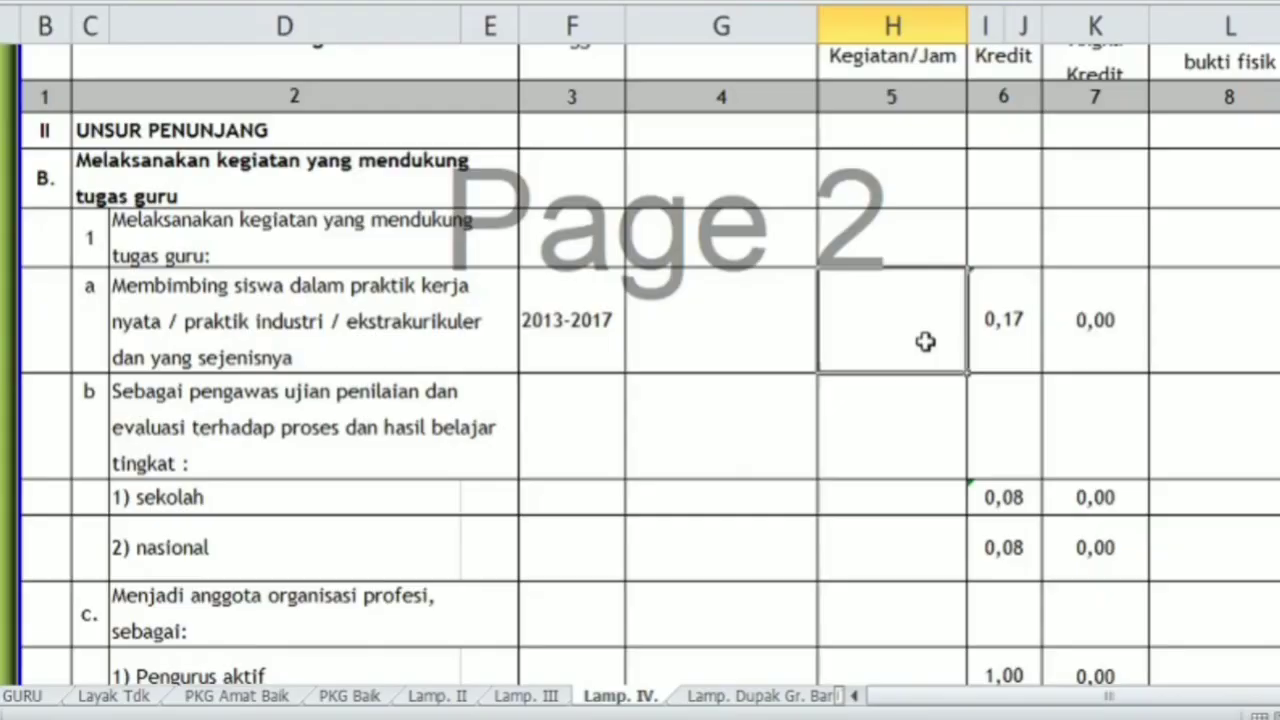
{"action": "left_click", "coordinate": [587, 331]}
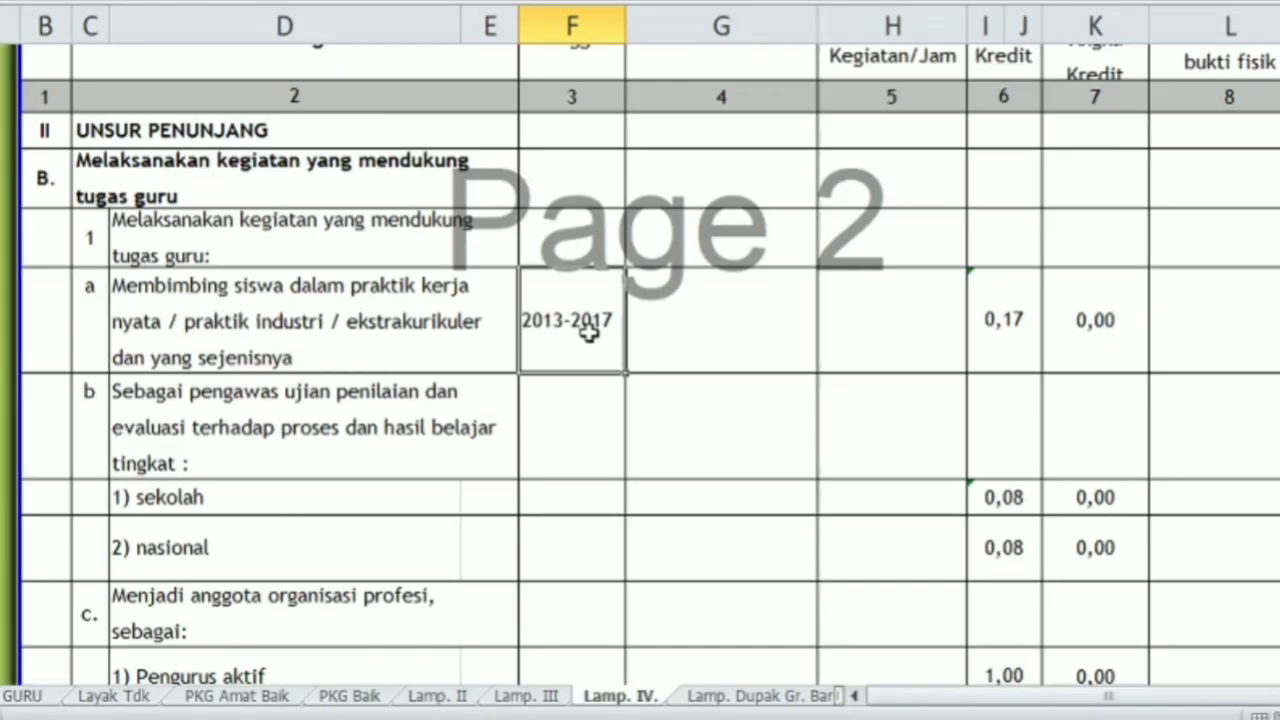
{"action": "key", "text": "Delete"}
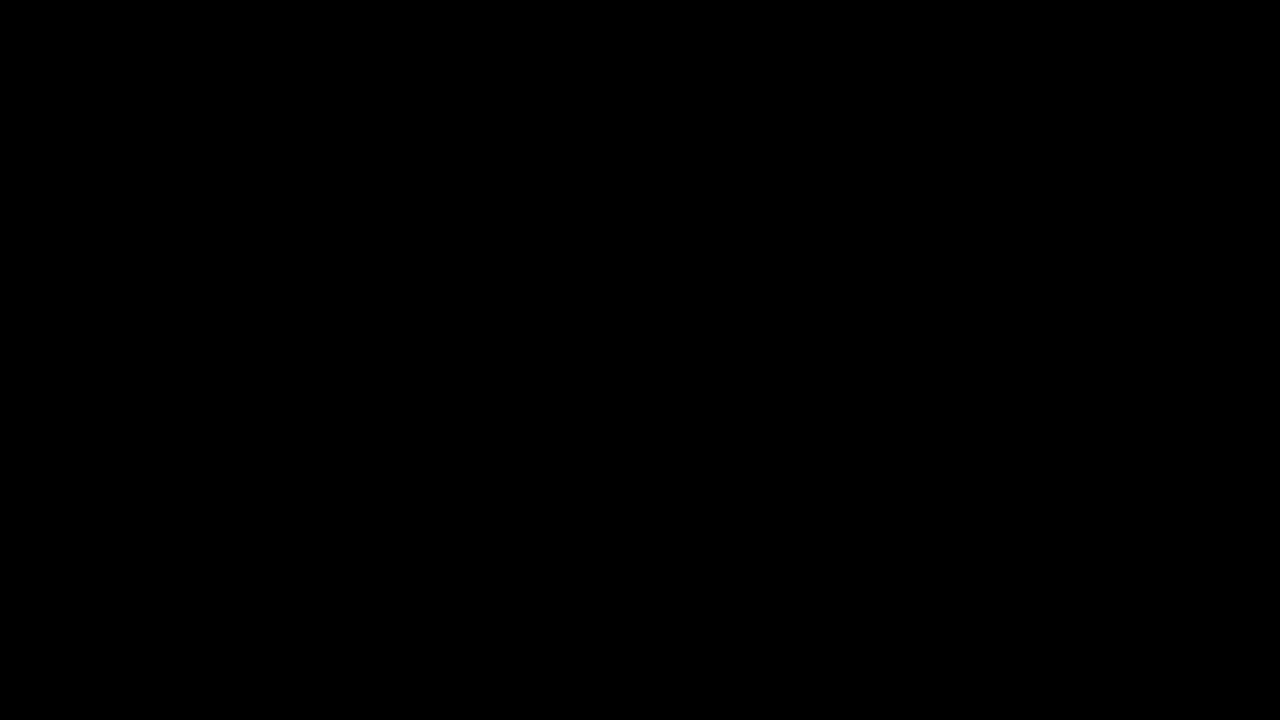
Step: Enter 1 as the volume for Memperoleh Penghargaan/tanda jasa, item 2 of the awards table, and centre its Paket / Dokumen entry vertically
{"action": "scroll", "coordinate": [417, 333], "scroll_direction": "down", "scroll_amount": 3}
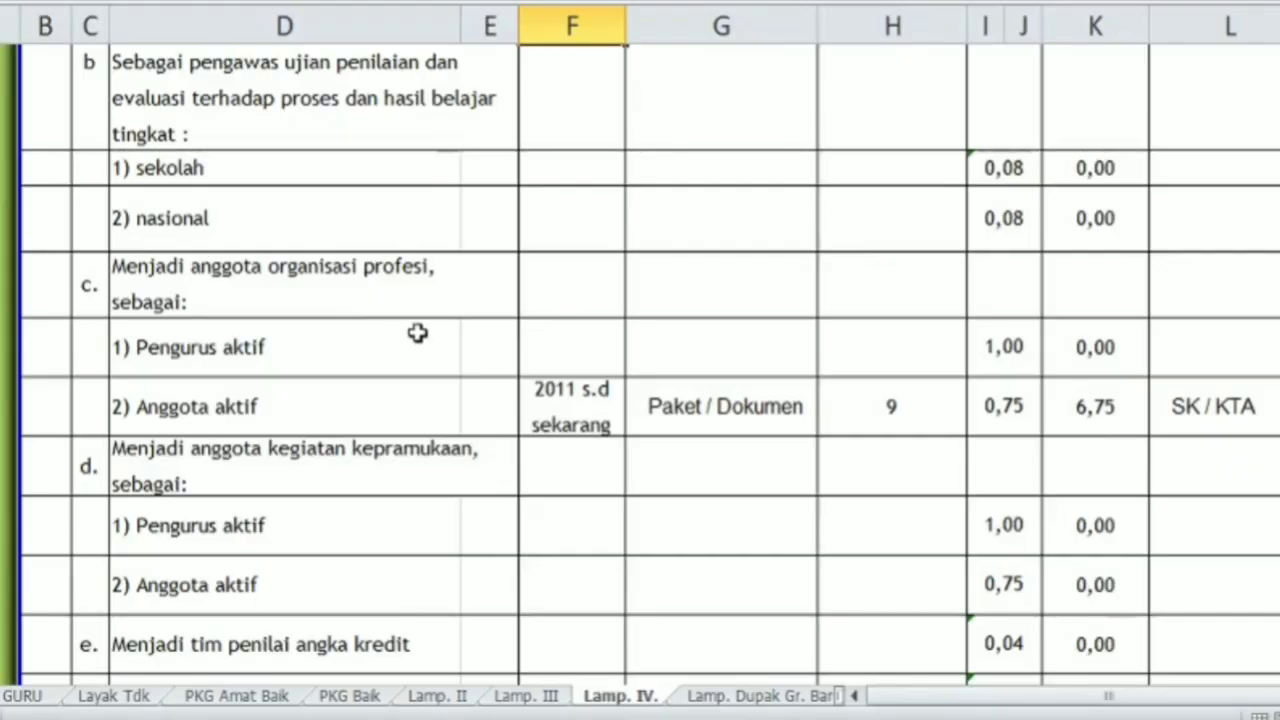
{"action": "scroll", "coordinate": [486, 383], "scroll_direction": "down", "scroll_amount": 10}
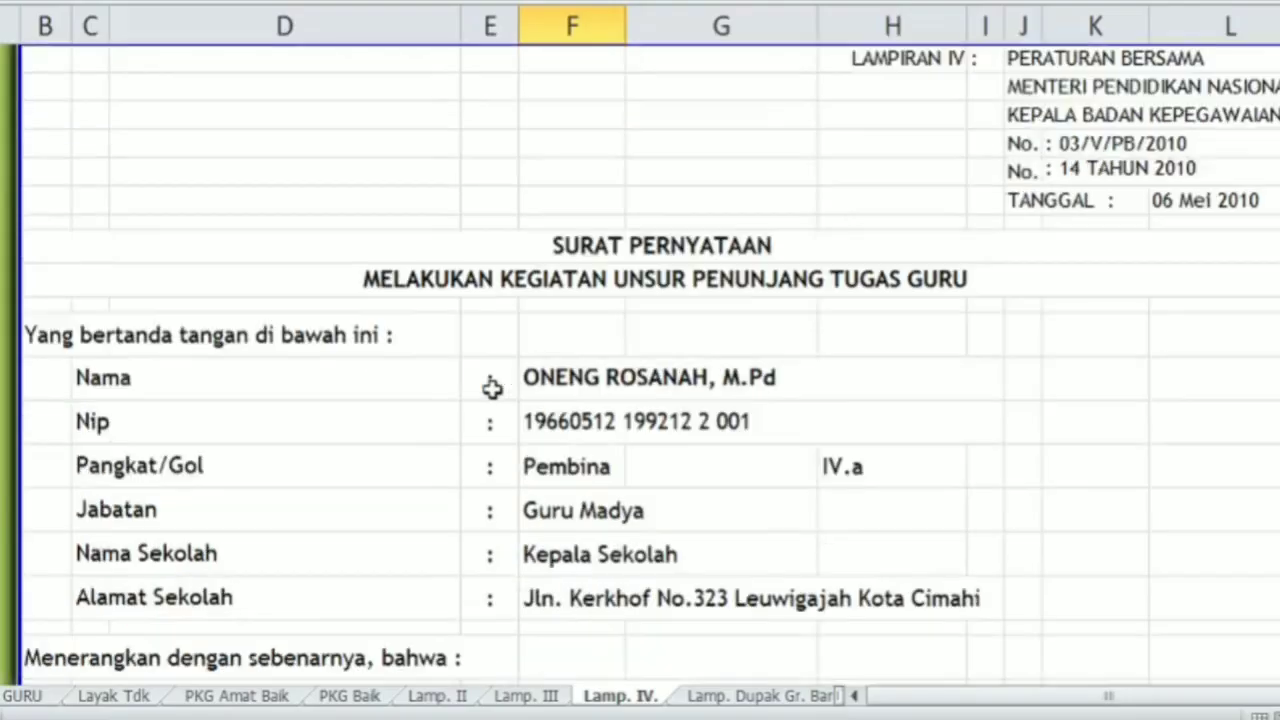
{"action": "scroll", "coordinate": [492, 389], "scroll_direction": "down", "scroll_amount": 9}
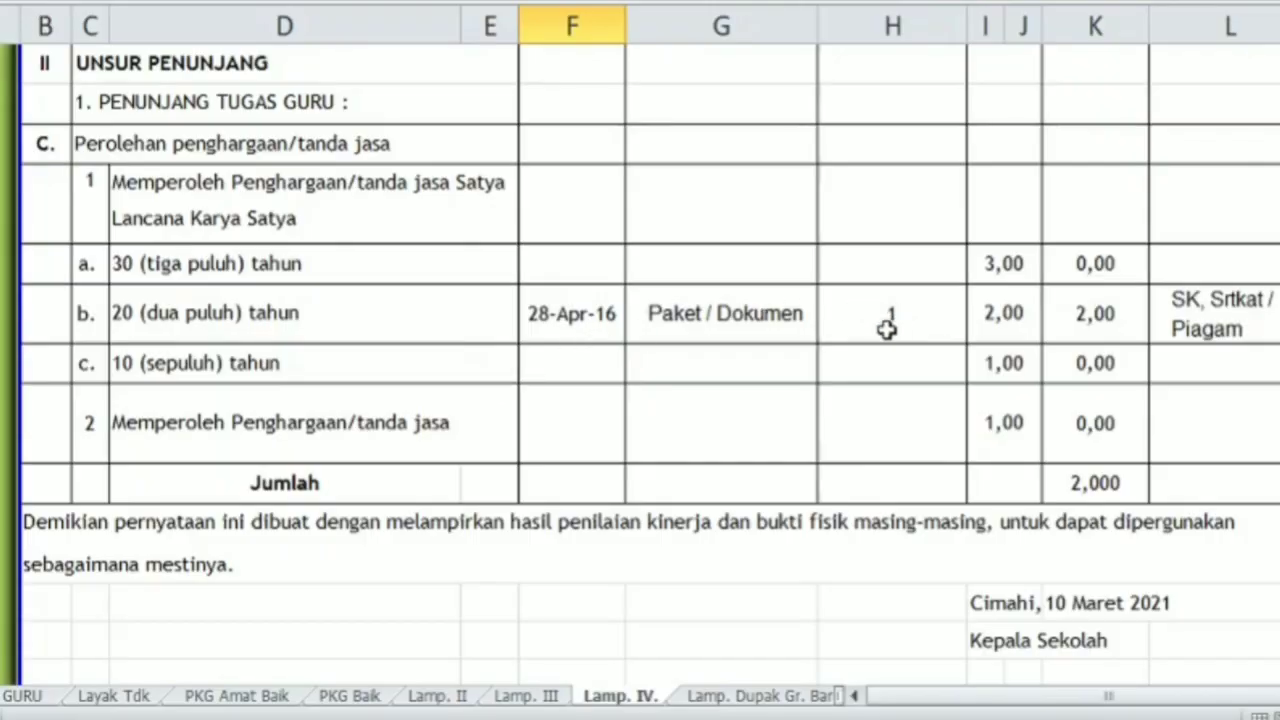
{"action": "left_click", "coordinate": [911, 423]}
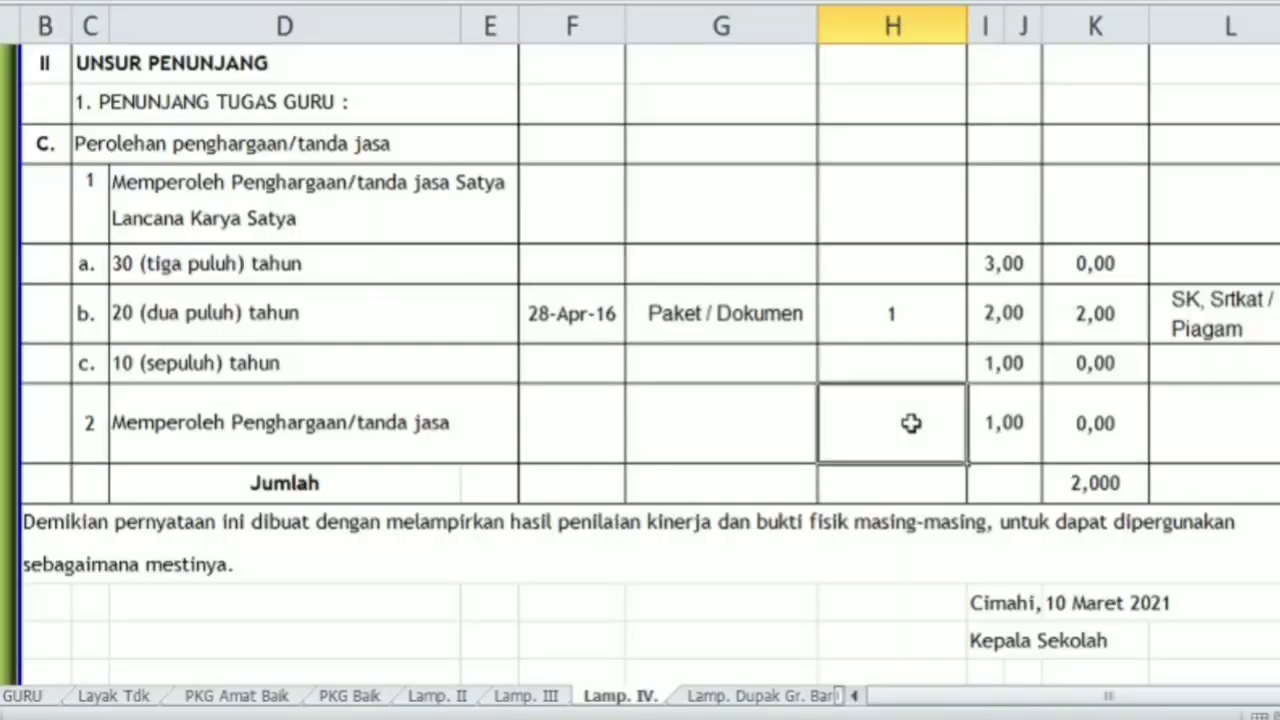
{"action": "type", "text": "1"}
{"action": "key", "text": "Return"}
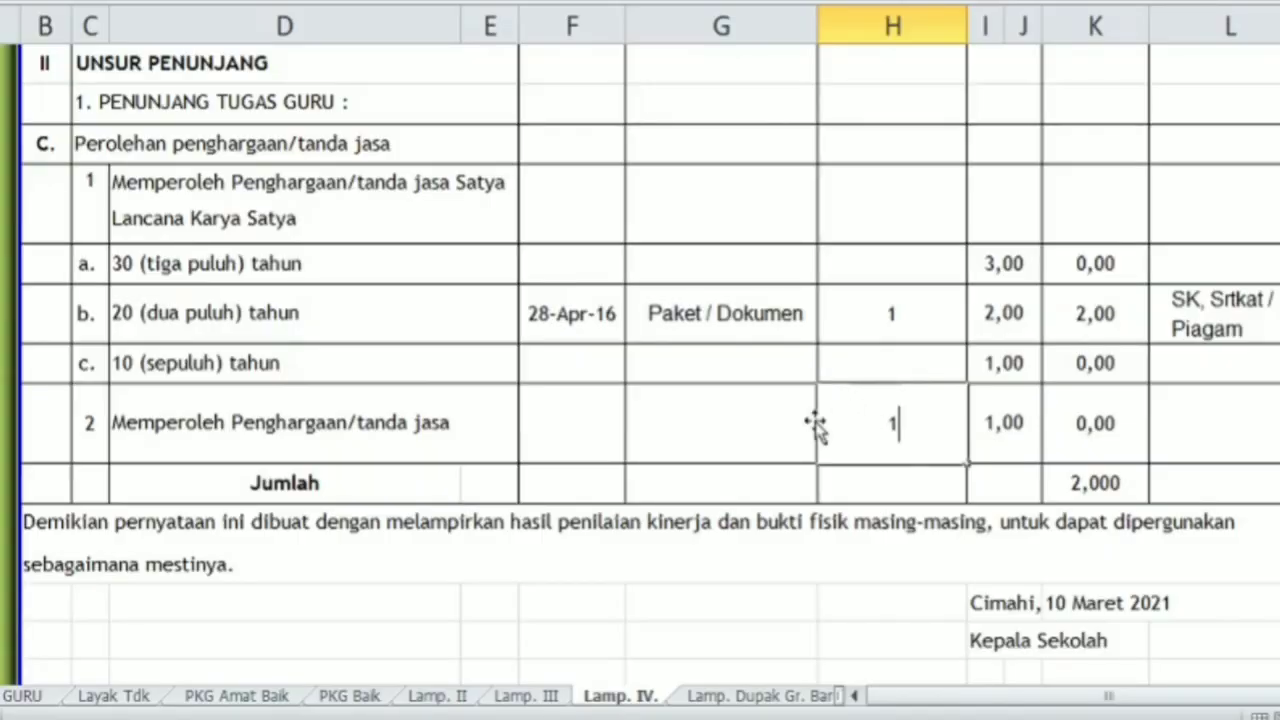
{"action": "left_click", "coordinate": [604, 431]}
{"action": "left_click", "coordinate": [729, 420]}
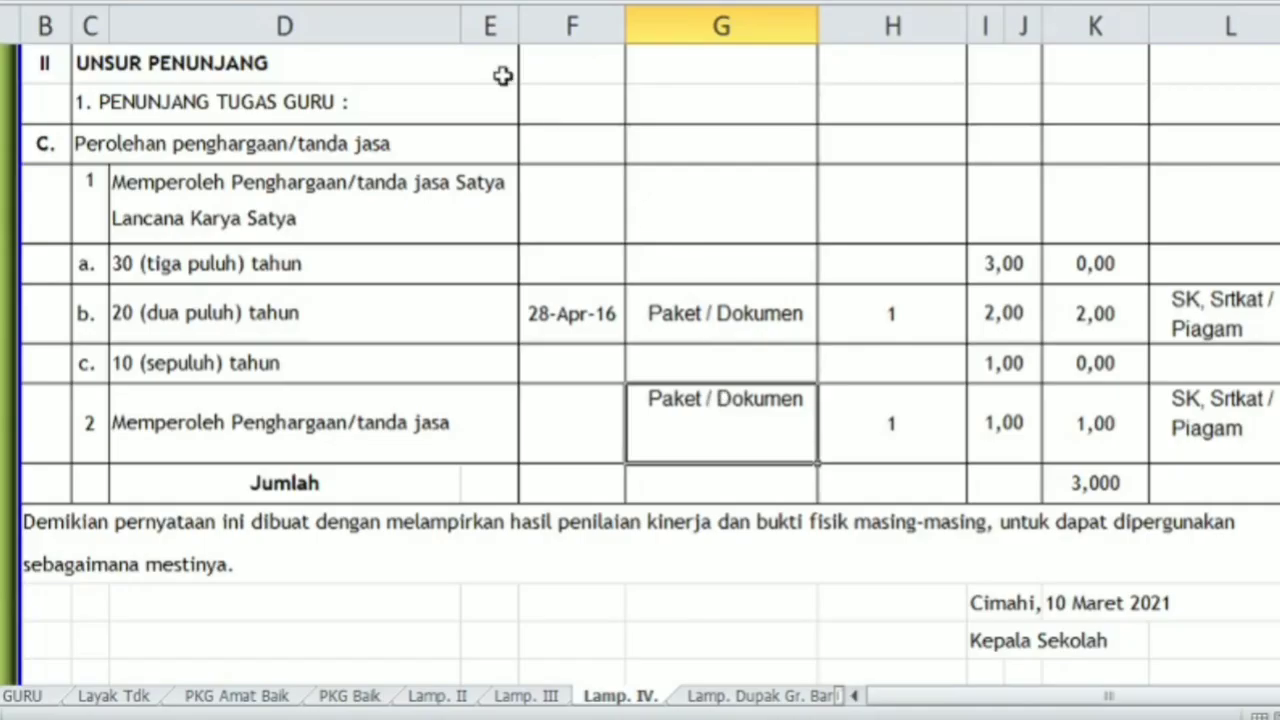
Step: Enter 2017 as the date of Memperoleh Penghargaan/tanda jasa, item 2 of the awards table, and centre it horizontally
{"action": "left_click", "coordinate": [576, 431]}
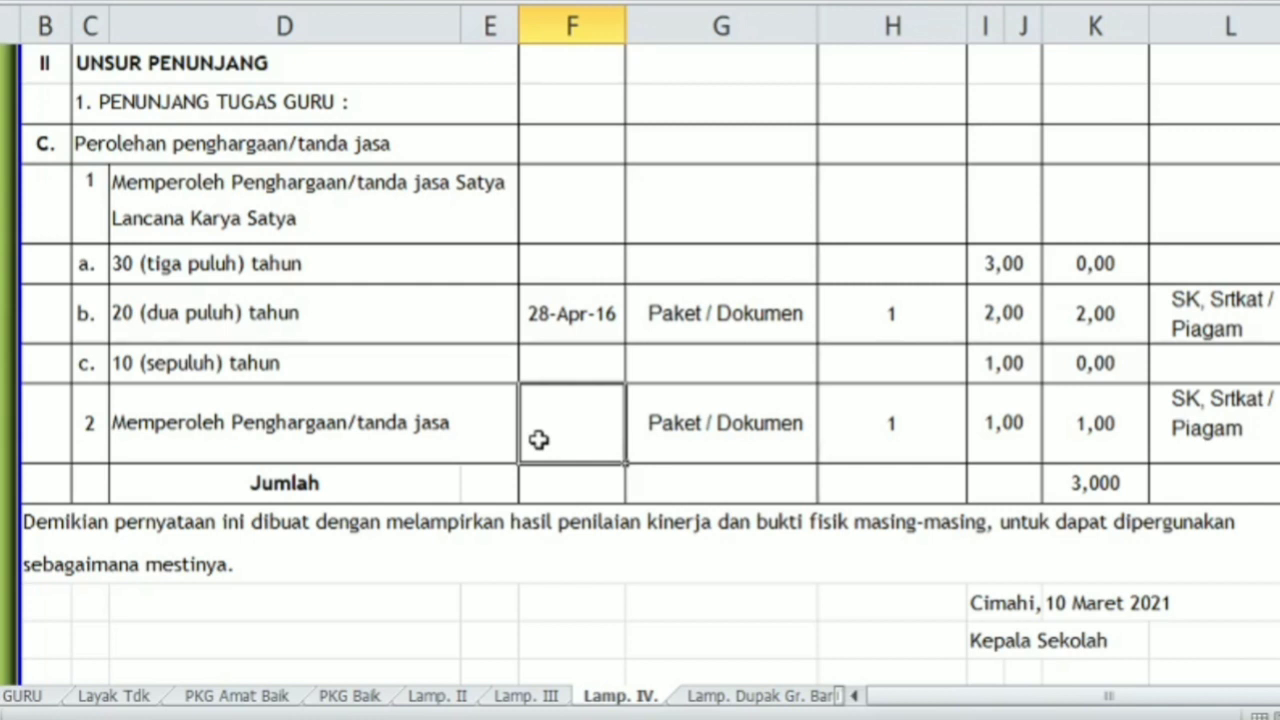
{"action": "type", "text": "20"}
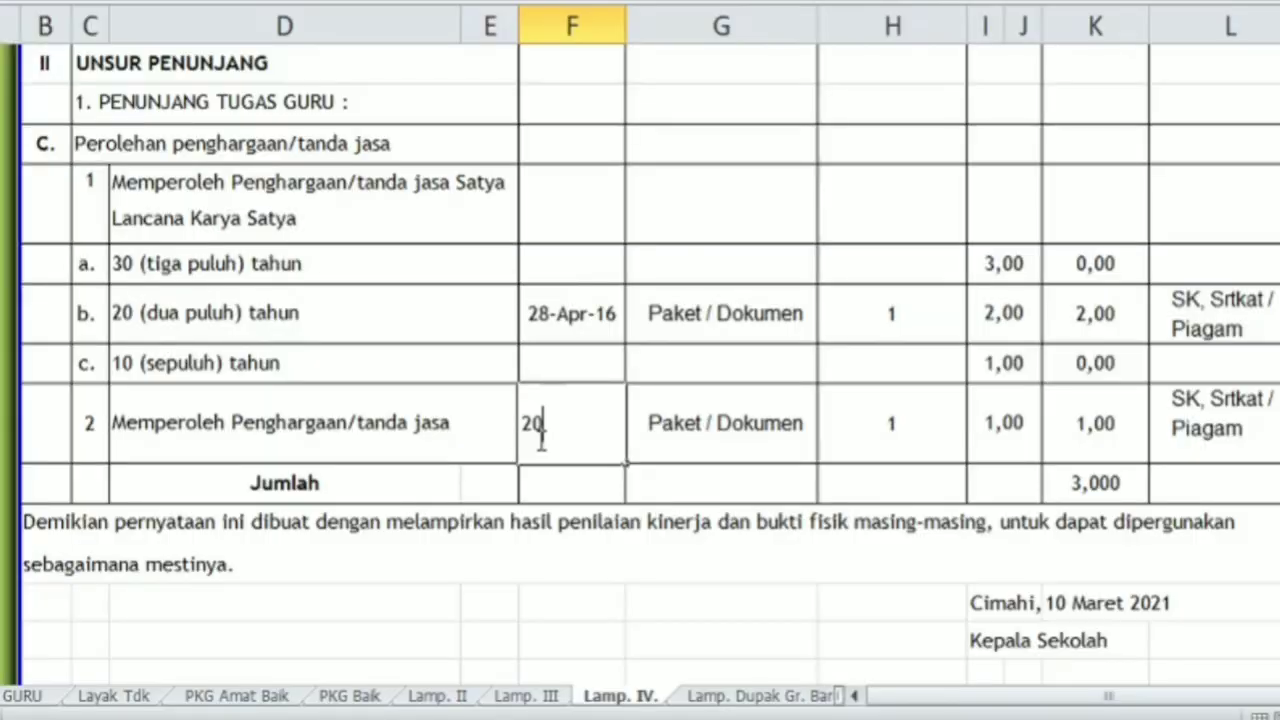
{"action": "type", "text": "17"}
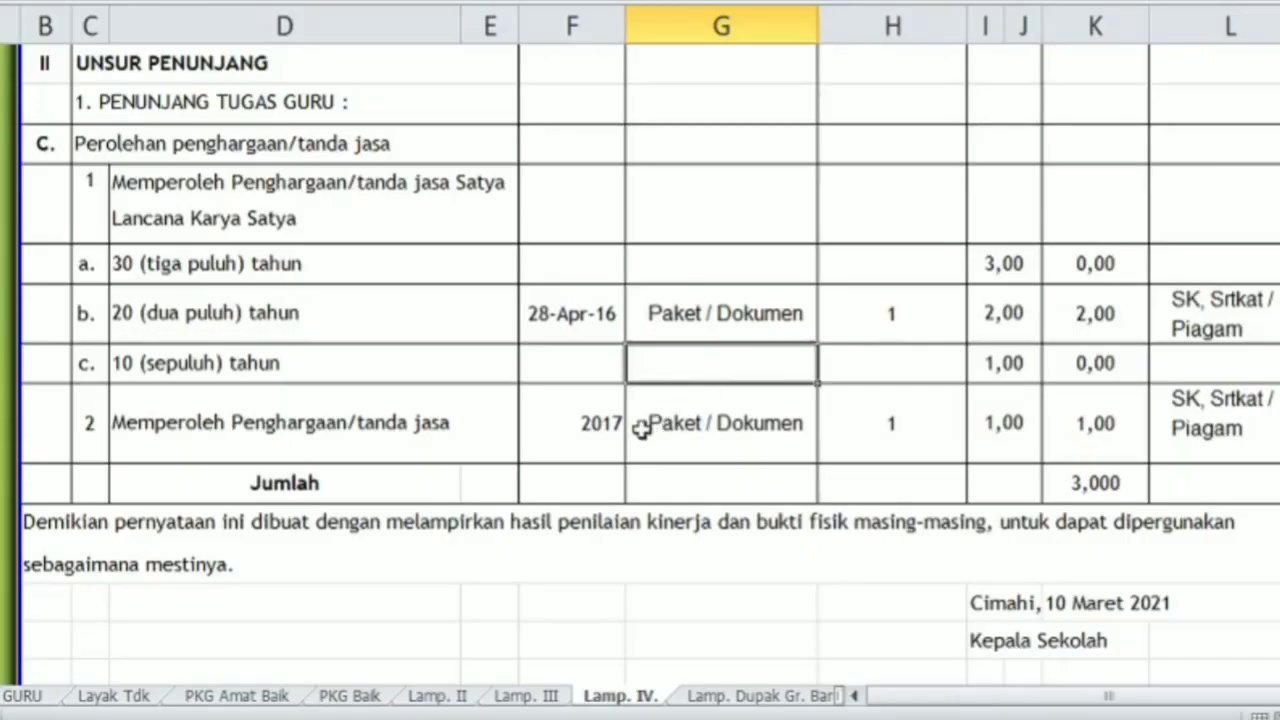
{"action": "left_click", "coordinate": [578, 388]}
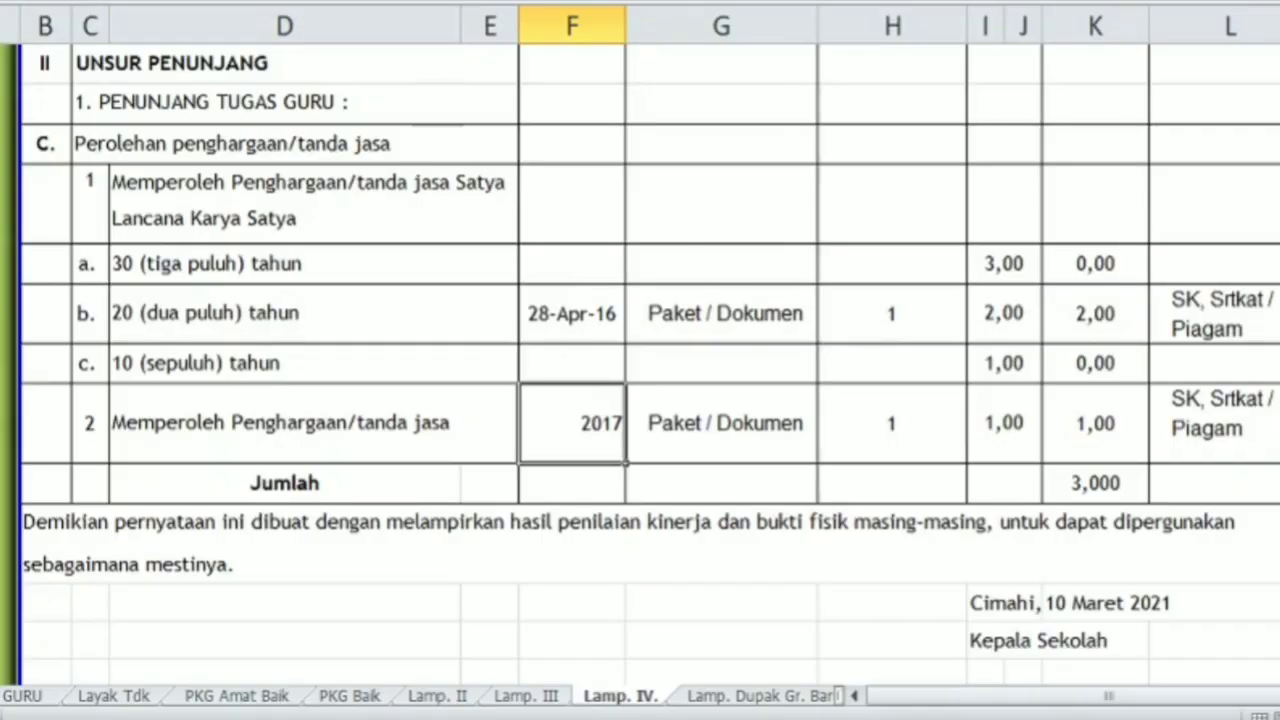
{"action": "left_click", "coordinate": [724, 424]}
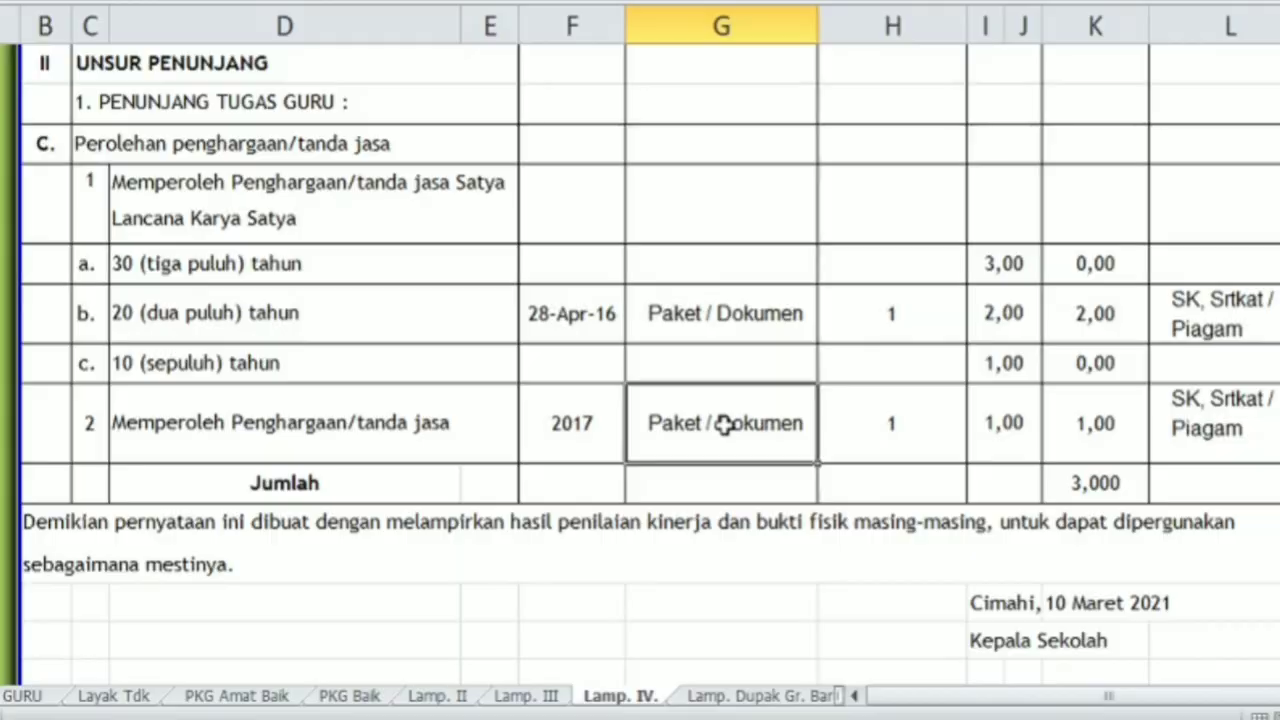
{"action": "scroll", "coordinate": [745, 436], "scroll_direction": "down", "scroll_amount": 2}
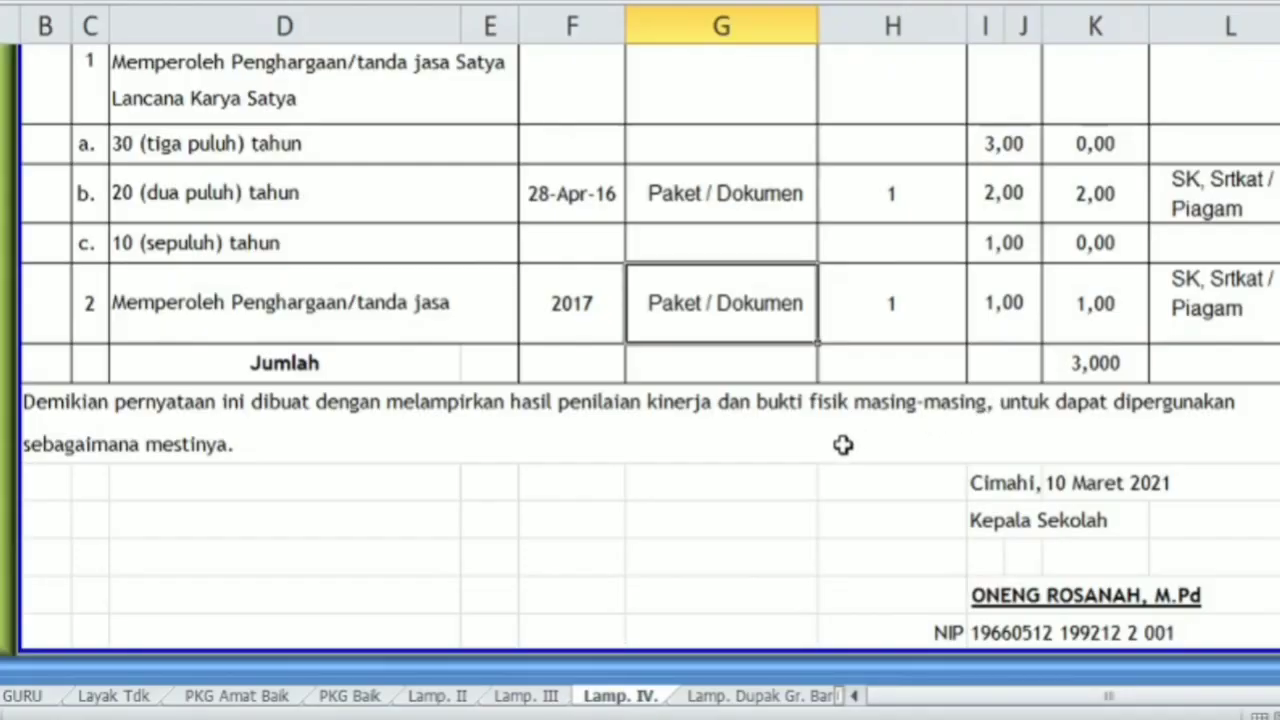
{"action": "scroll", "coordinate": [734, 528], "scroll_direction": "up", "scroll_amount": 10}
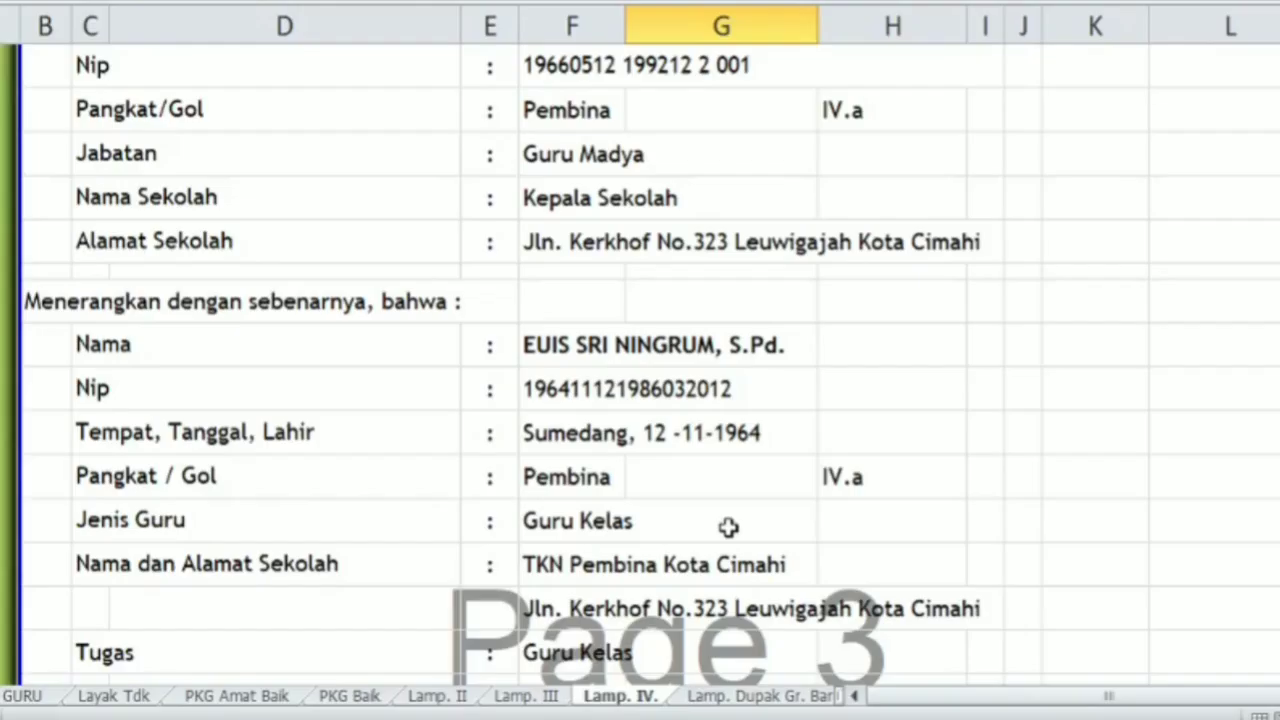
Step: Switch to the Lamp. III sheet and examine the signatory's and the teacher's identity sections of the declaration
{"action": "scroll", "coordinate": [728, 527], "scroll_direction": "up", "scroll_amount": 5}
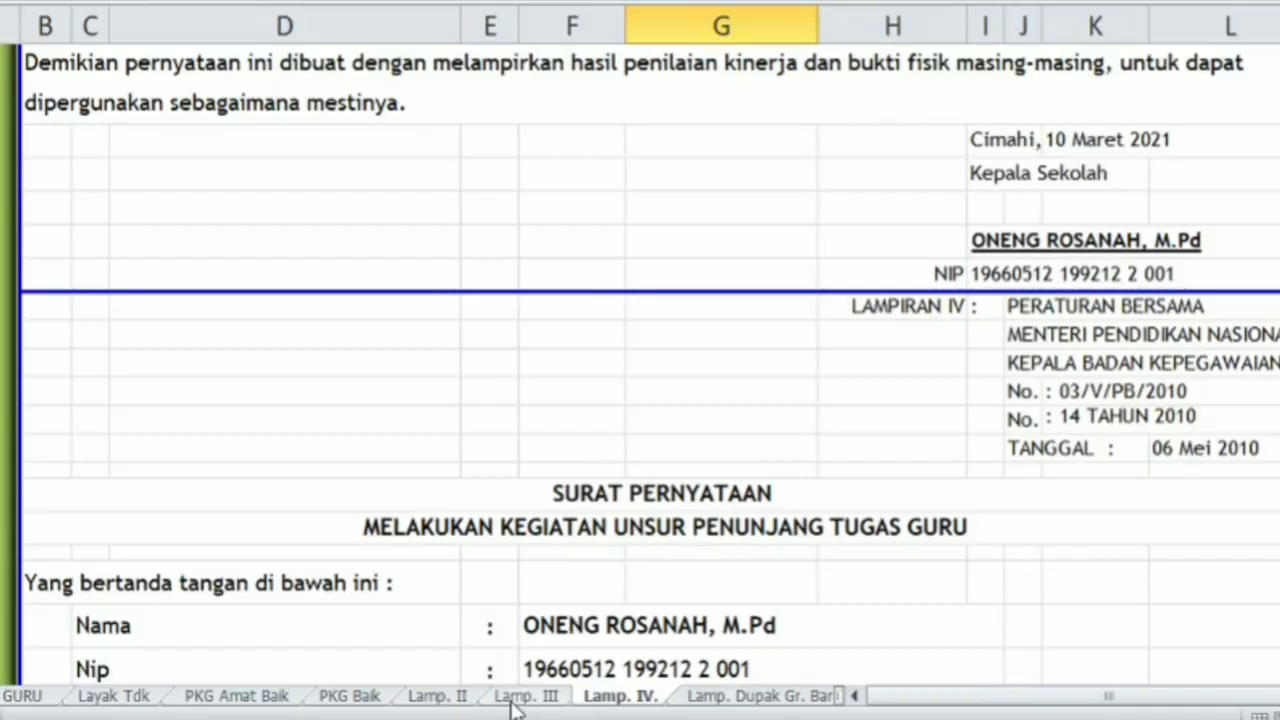
{"action": "left_click", "coordinate": [518, 696]}
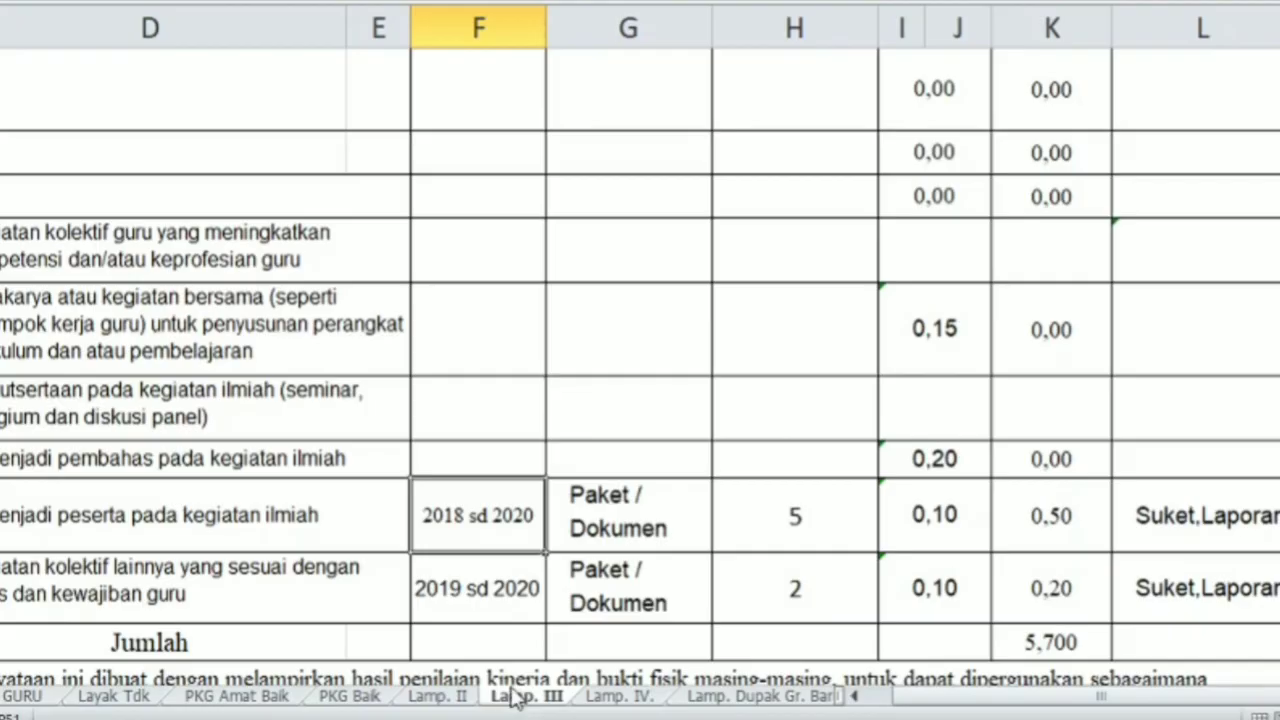
{"action": "scroll", "coordinate": [518, 415], "scroll_direction": "up", "scroll_amount": 15}
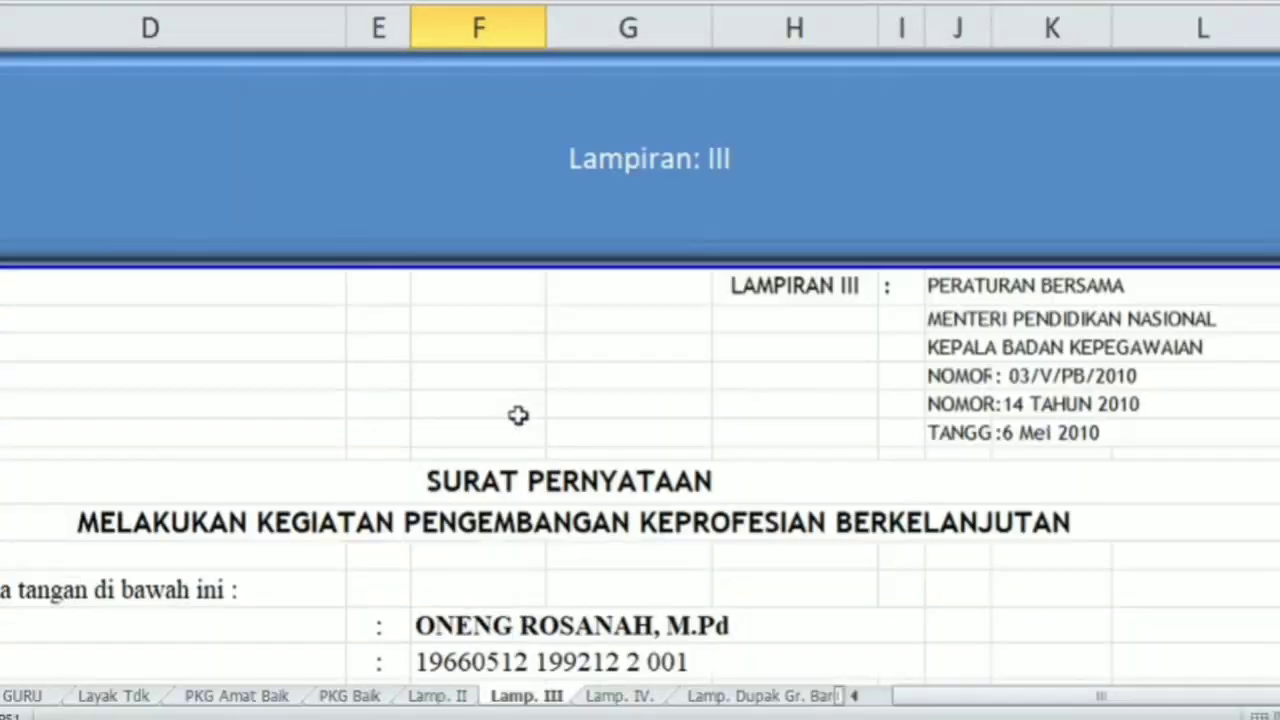
{"action": "scroll", "coordinate": [518, 415], "scroll_direction": "down", "scroll_amount": 5}
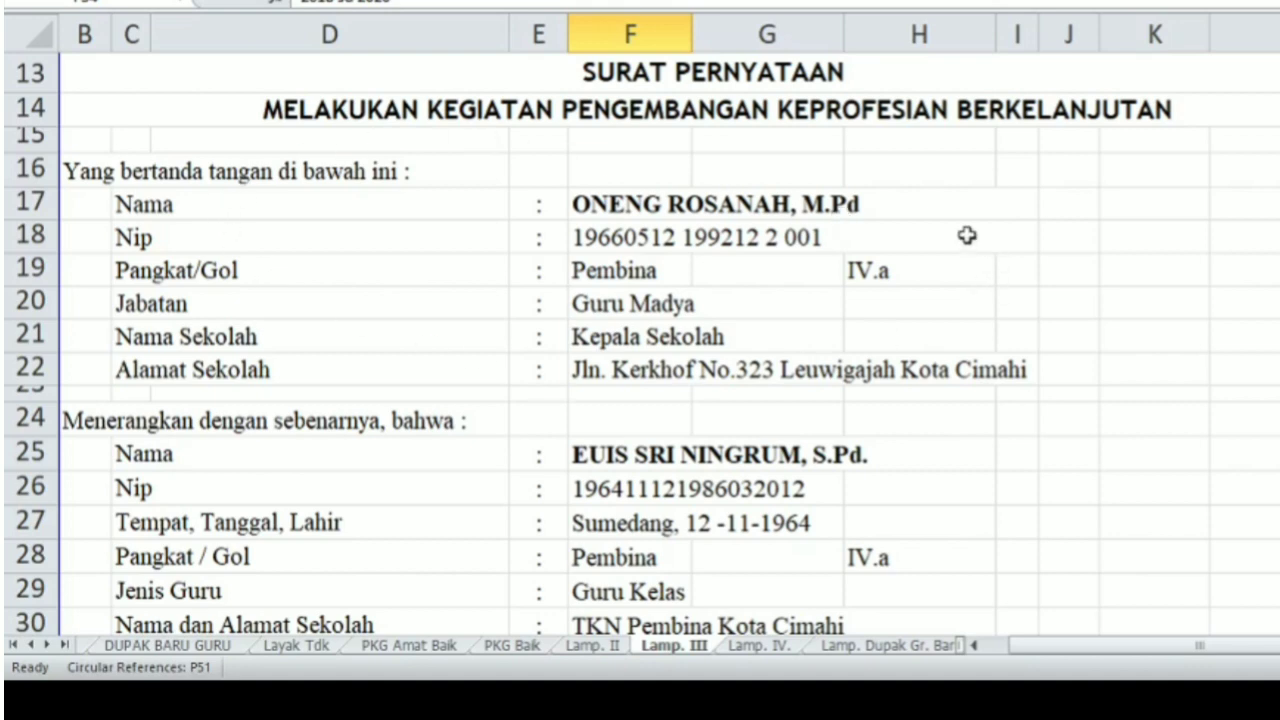
{"action": "scroll", "coordinate": [770, 340], "scroll_direction": "down", "scroll_amount": 1}
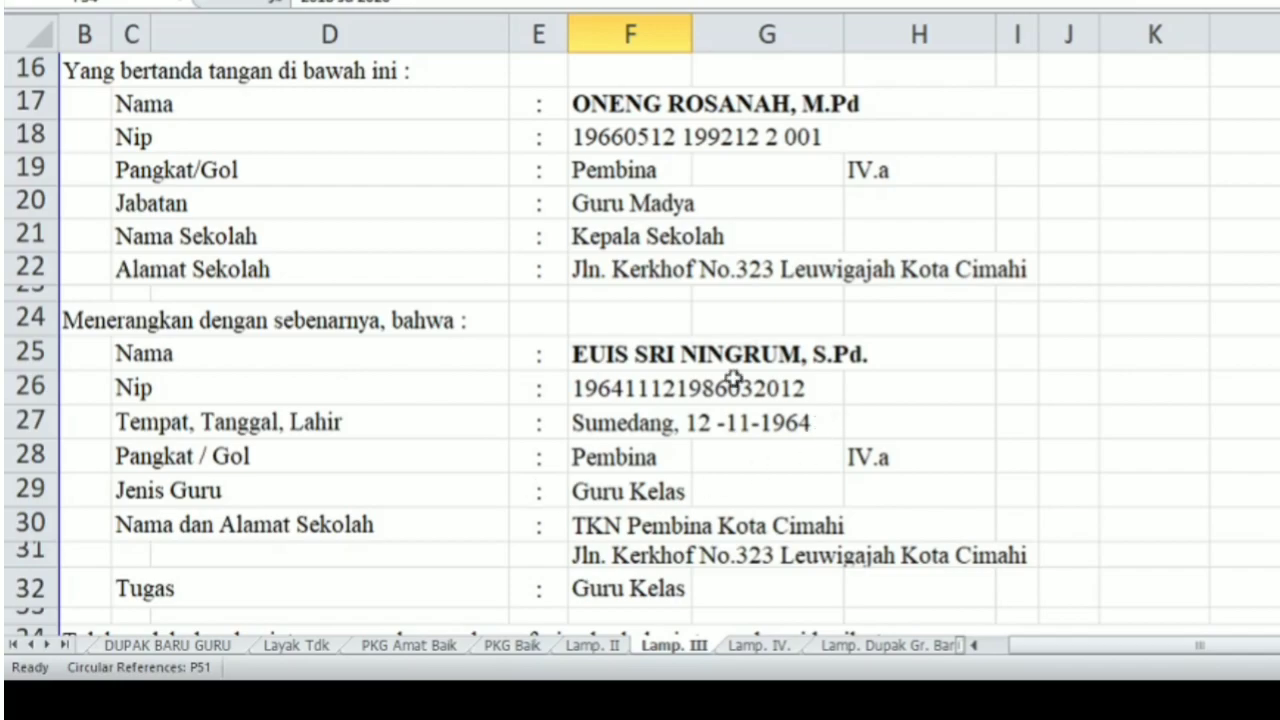
{"action": "scroll", "coordinate": [543, 451], "scroll_direction": "down", "scroll_amount": 1}
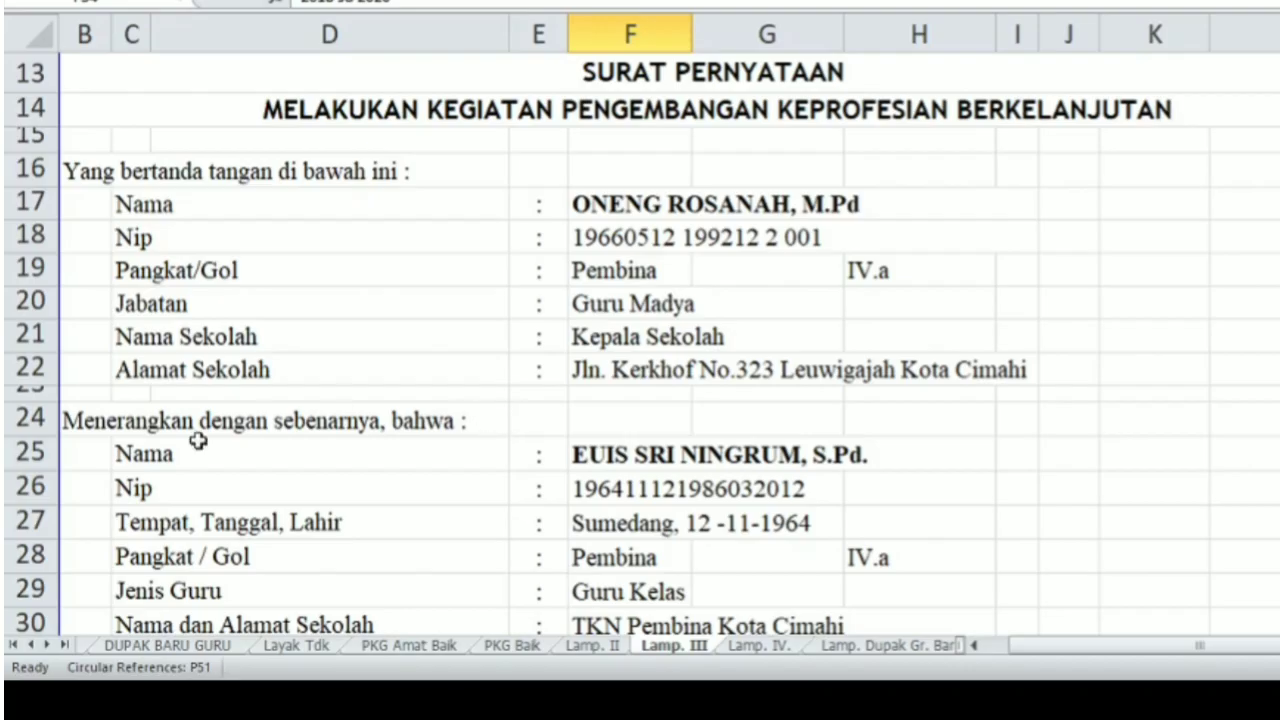
{"action": "left_click", "coordinate": [86, 166]}
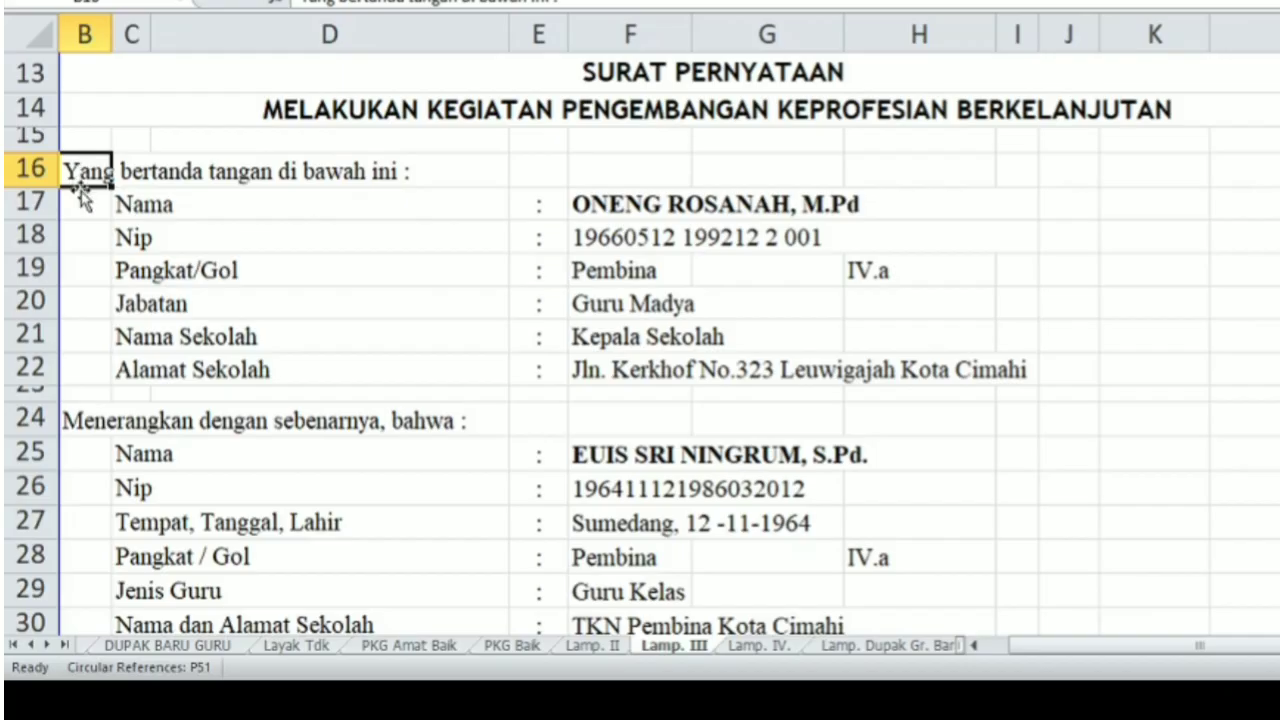
{"action": "left_click", "coordinate": [137, 168]}
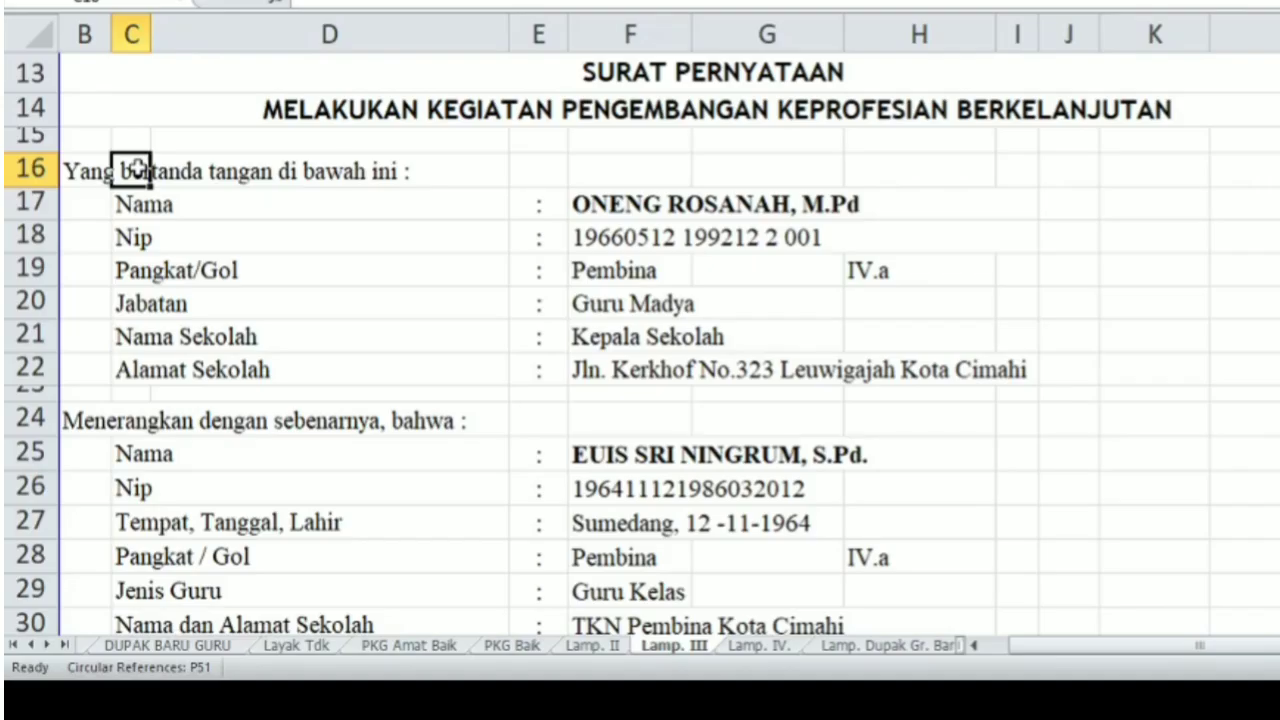
{"action": "left_click", "coordinate": [260, 330]}
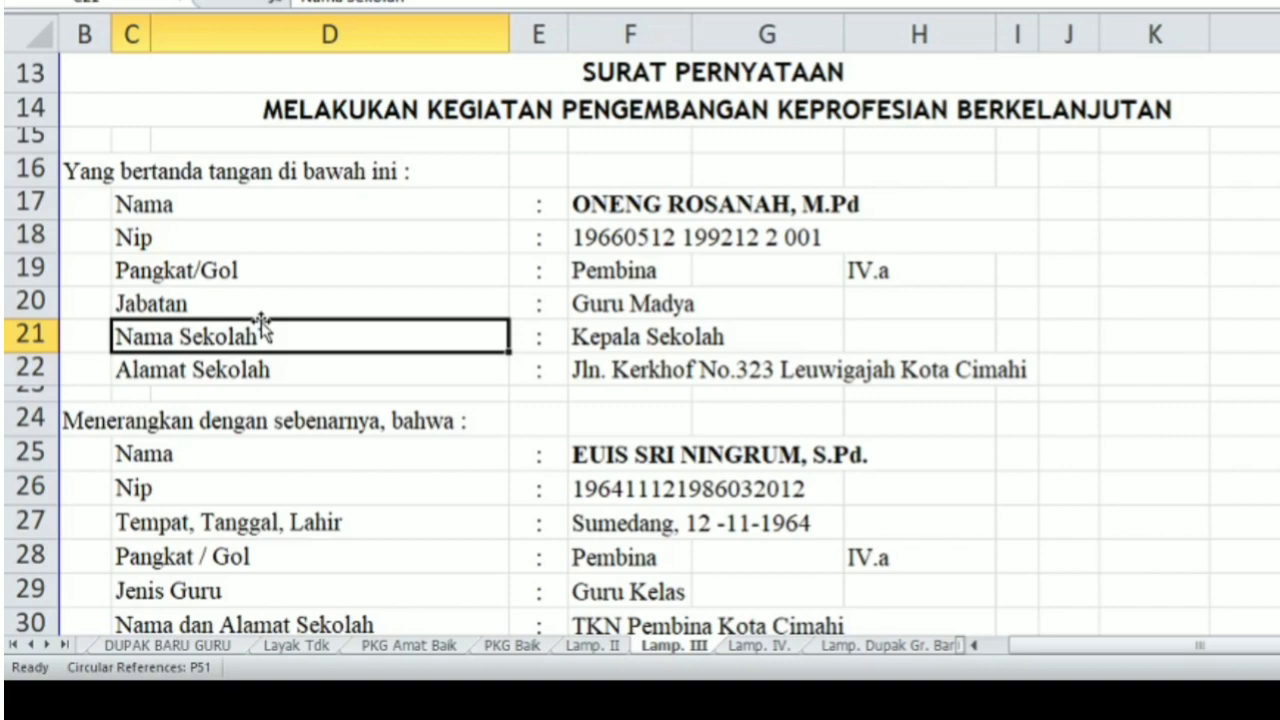
{"action": "left_click", "coordinate": [125, 422]}
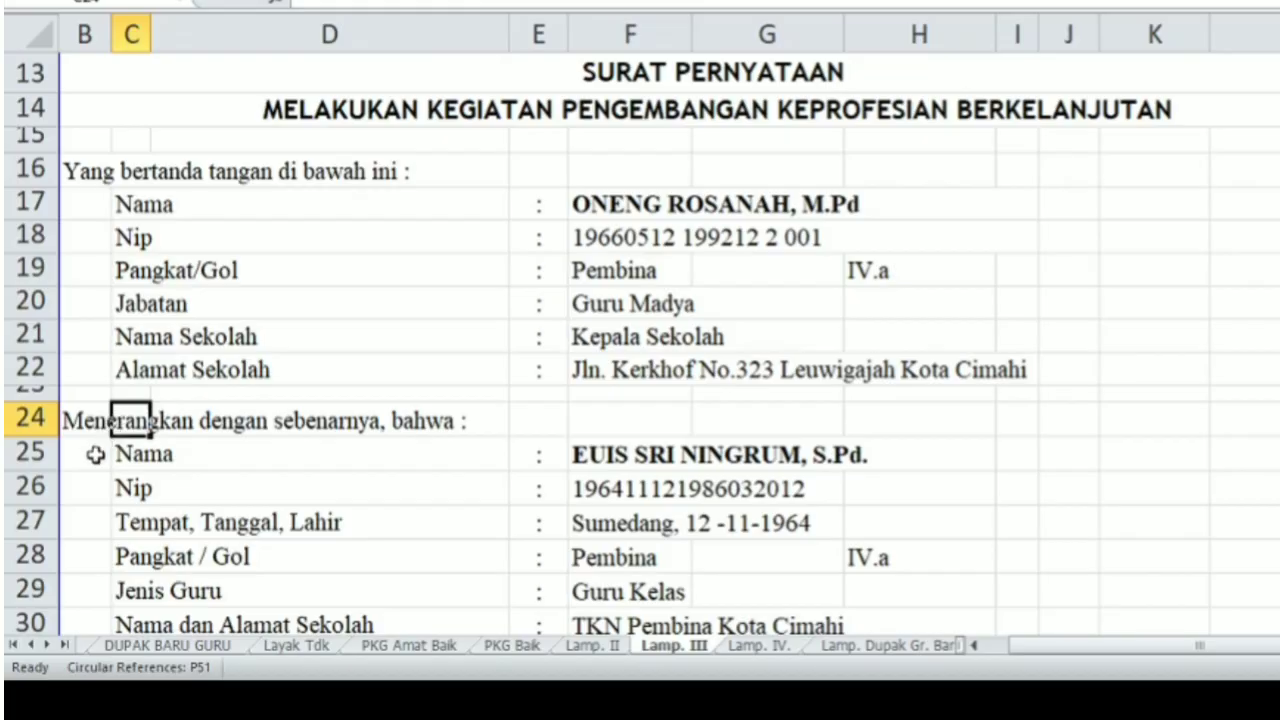
{"action": "left_click", "coordinate": [85, 418]}
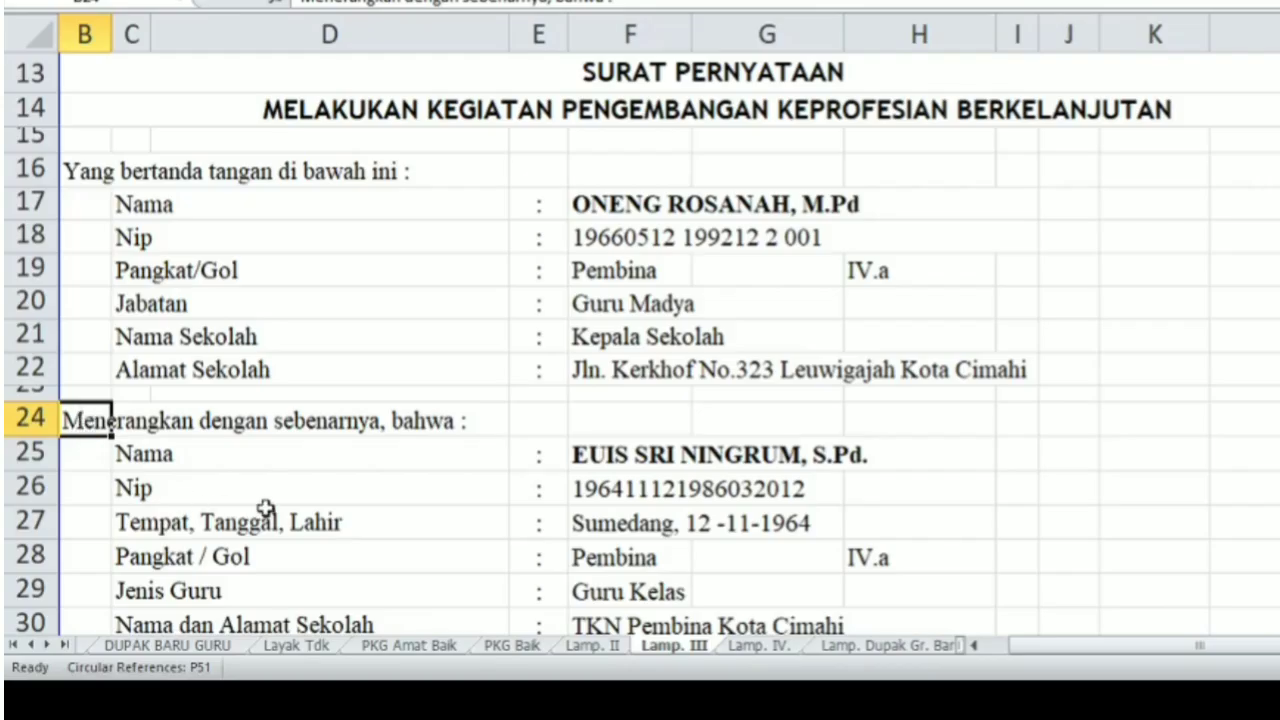
Step: Examine the activity table of Lamp. III, especially the functional training items under Melaksanakan Pengembangan Diri
{"action": "scroll", "coordinate": [320, 450], "scroll_direction": "down", "scroll_amount": 5}
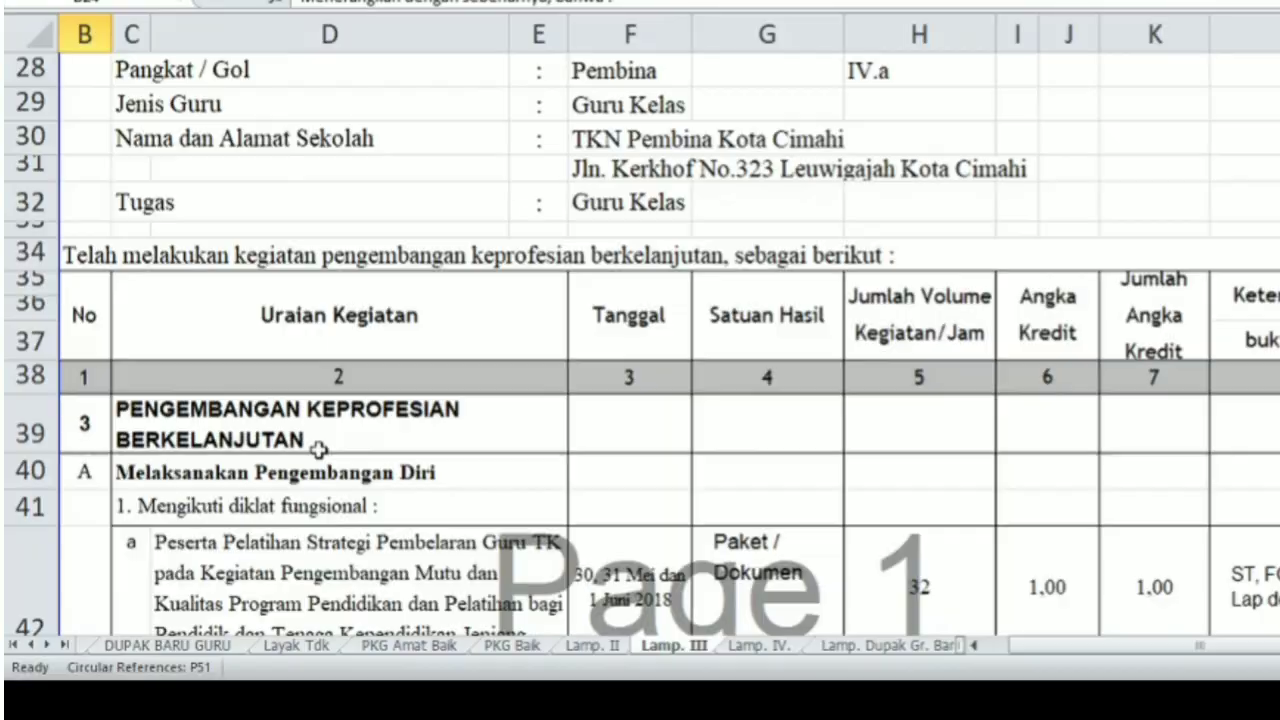
{"action": "scroll", "coordinate": [318, 449], "scroll_direction": "down", "scroll_amount": 1}
{"action": "scroll", "coordinate": [404, 421], "scroll_direction": "up", "scroll_amount": 6}
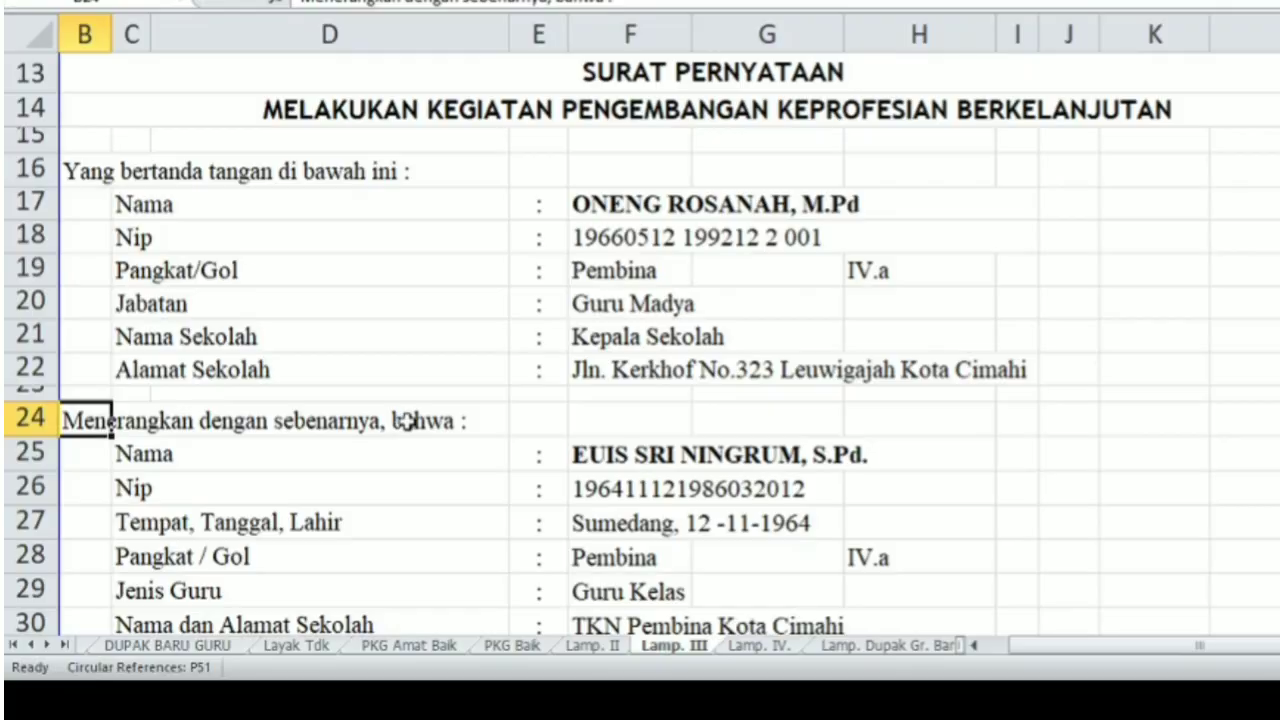
{"action": "scroll", "coordinate": [420, 415], "scroll_direction": "down", "scroll_amount": 4}
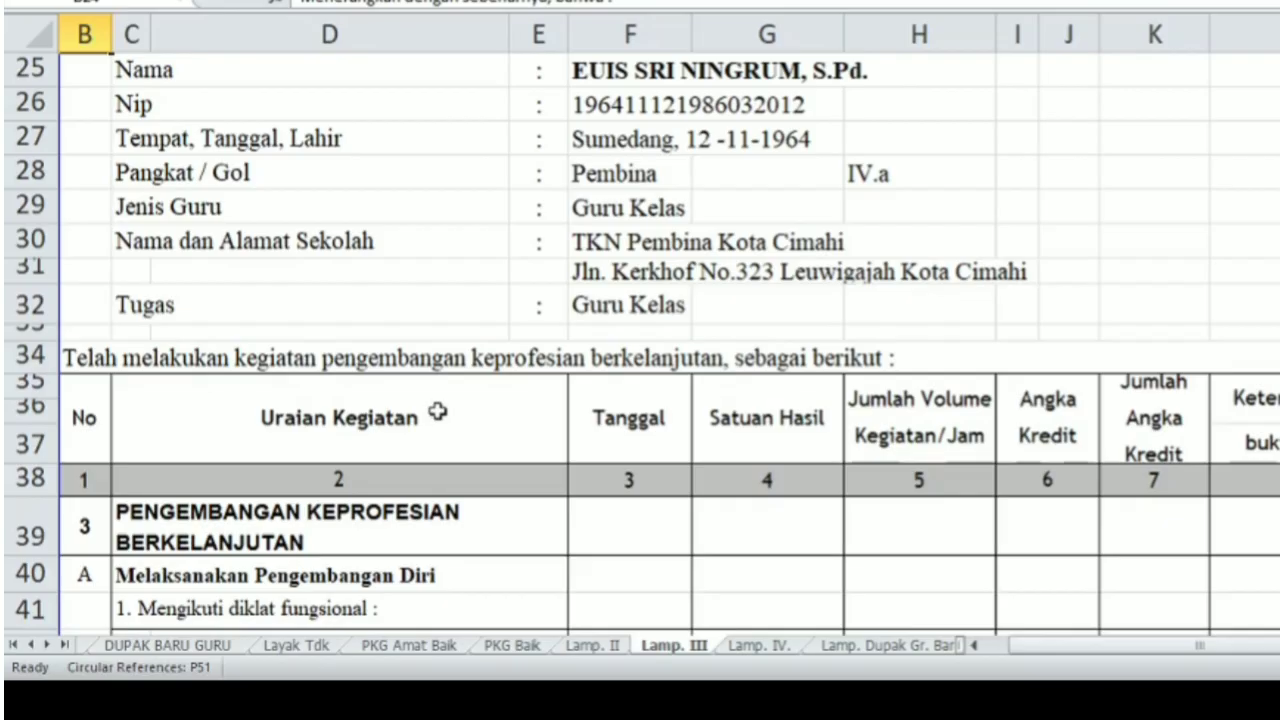
{"action": "scroll", "coordinate": [438, 412], "scroll_direction": "down", "scroll_amount": 3}
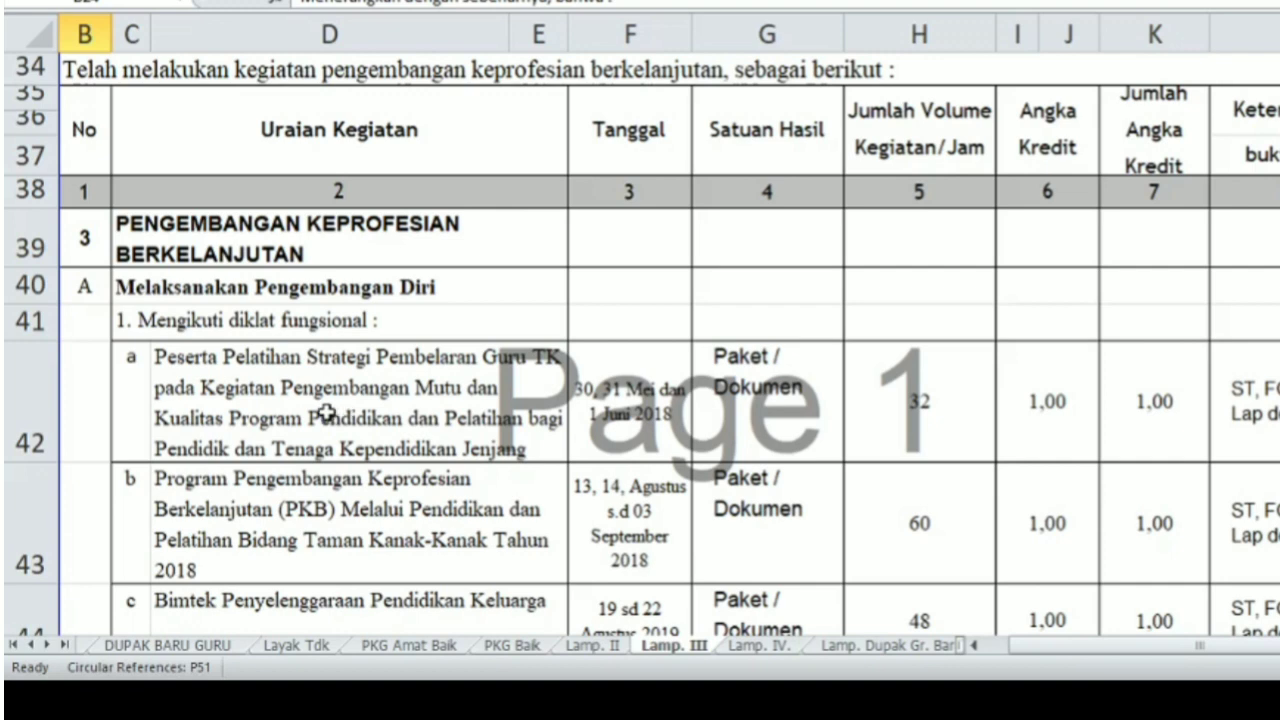
{"action": "scroll", "coordinate": [393, 491], "scroll_direction": "down", "scroll_amount": 2}
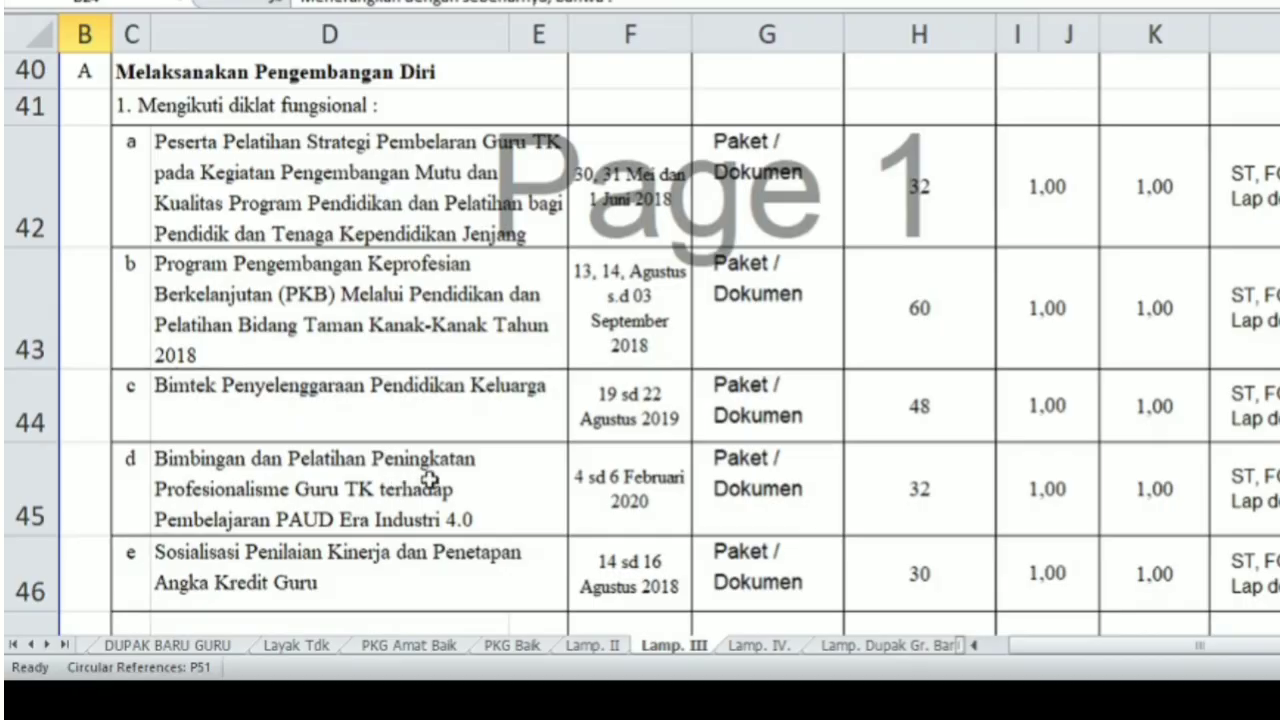
{"action": "scroll", "coordinate": [428, 479], "scroll_direction": "down", "scroll_amount": 1}
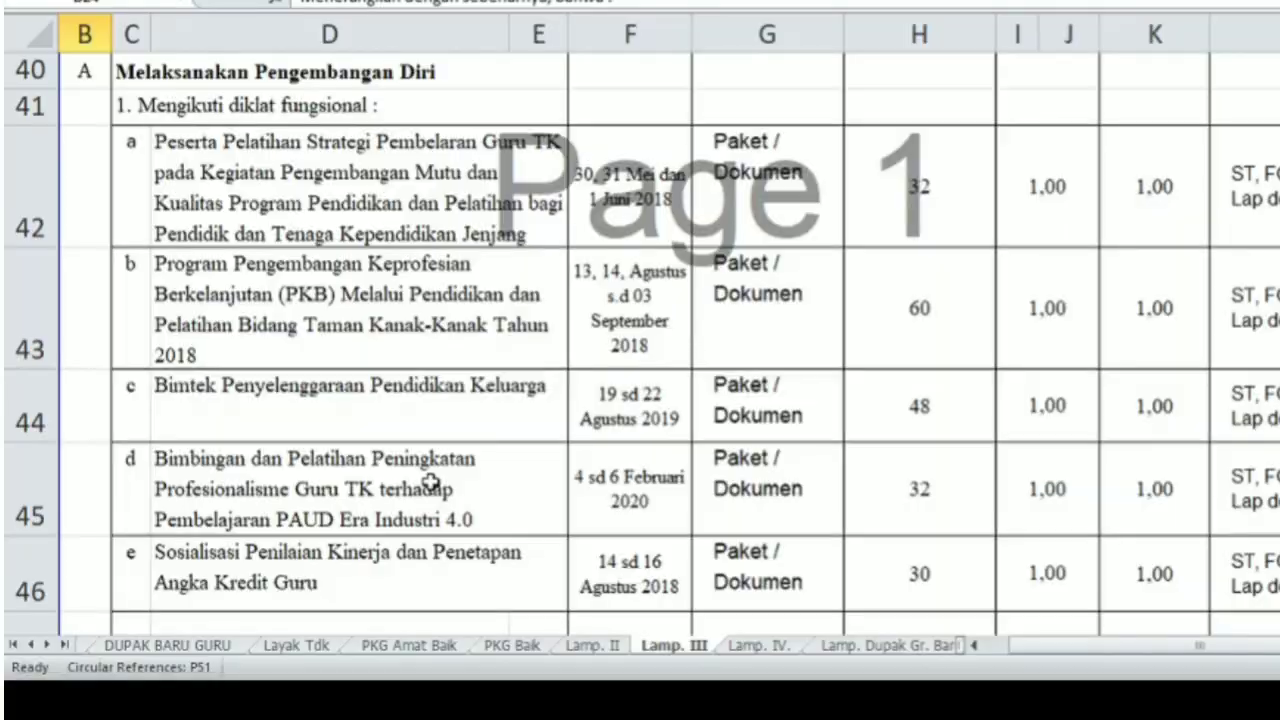
{"action": "scroll", "coordinate": [428, 480], "scroll_direction": "up", "scroll_amount": 1}
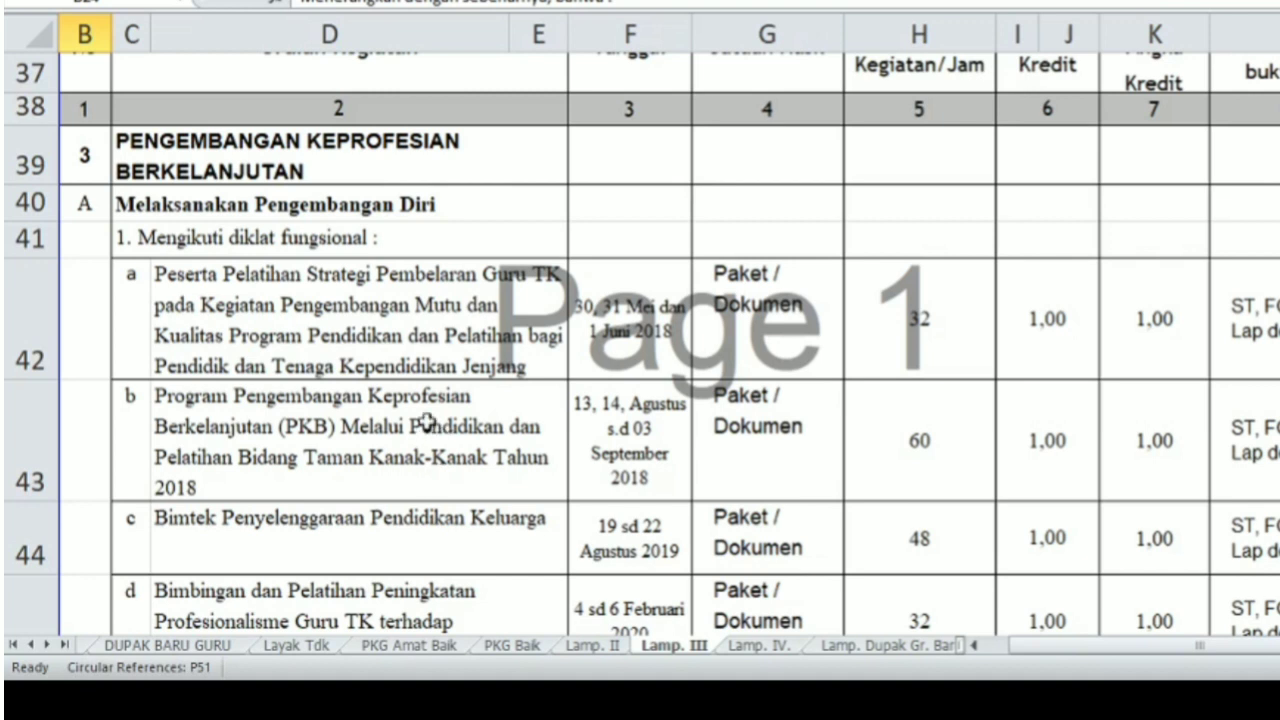
Step: Centre the Paket / Dokumen entries of functional training items a to c vertically
{"action": "left_click", "coordinate": [451, 346]}
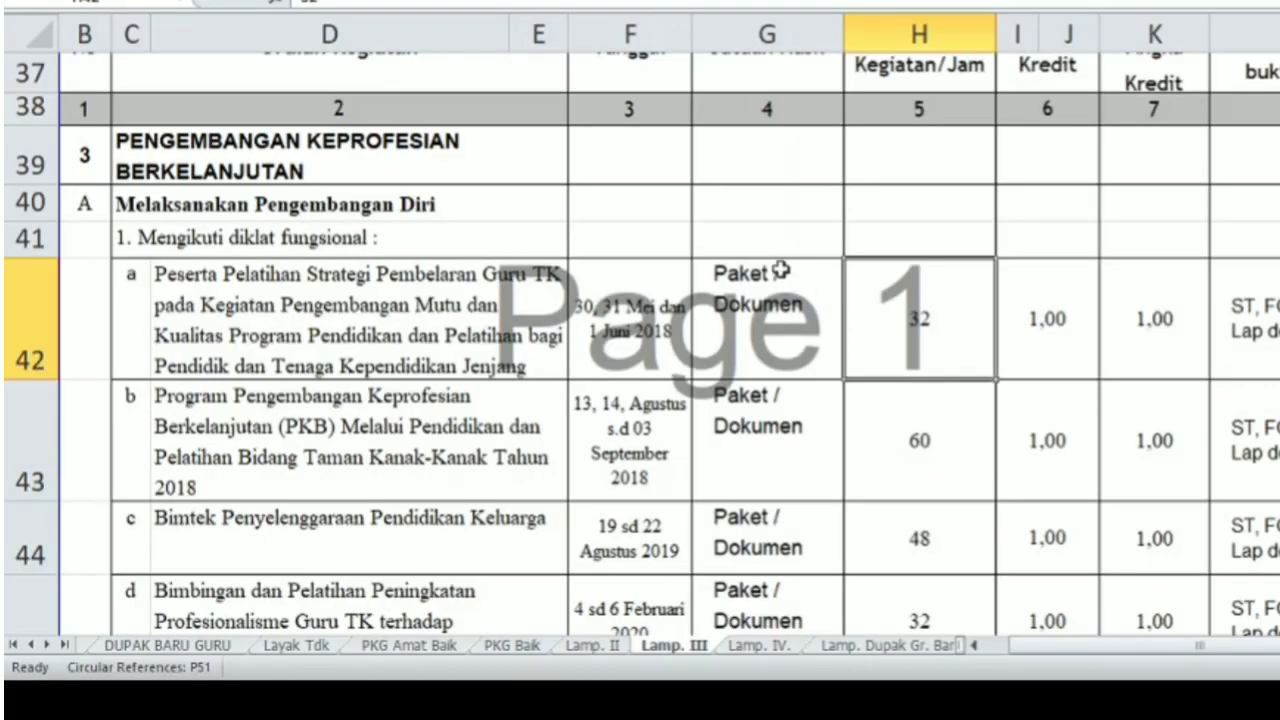
{"action": "left_click", "coordinate": [778, 272]}
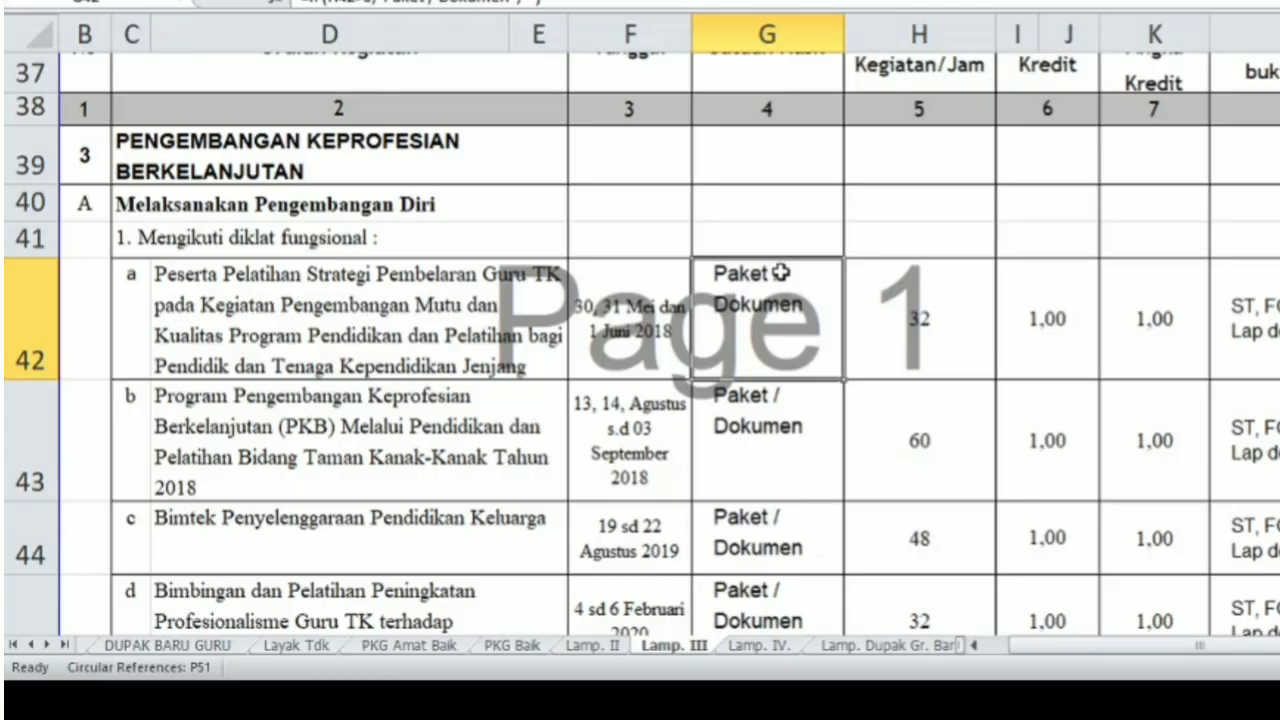
{"action": "left_click_drag", "start_coordinate": [778, 282], "coordinate": [766, 545]}
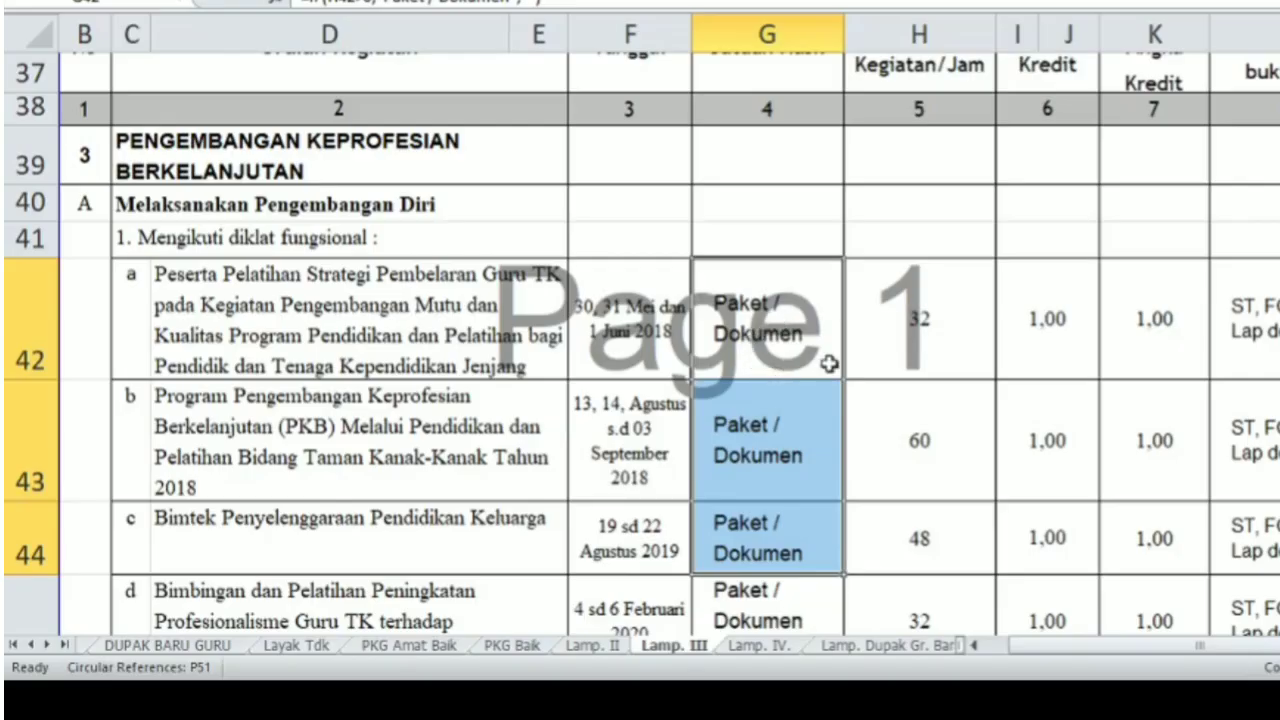
{"action": "left_click", "coordinate": [952, 320]}
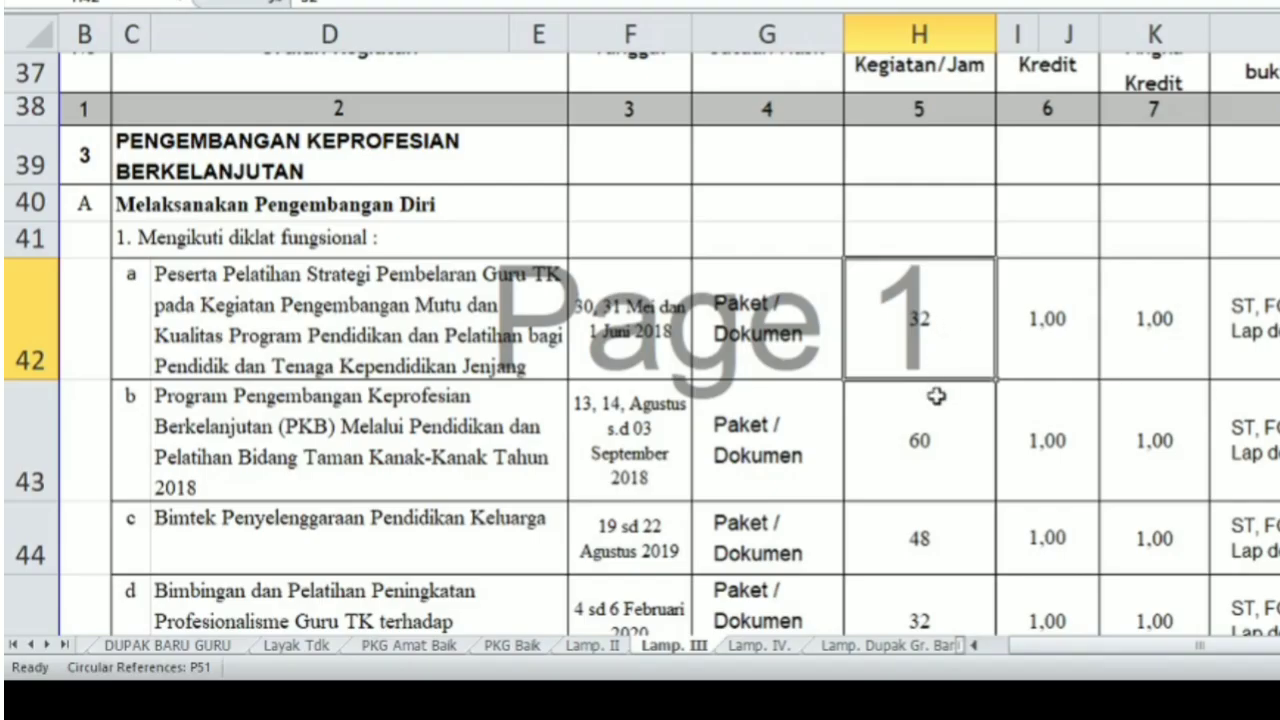
{"action": "left_click", "coordinate": [933, 432]}
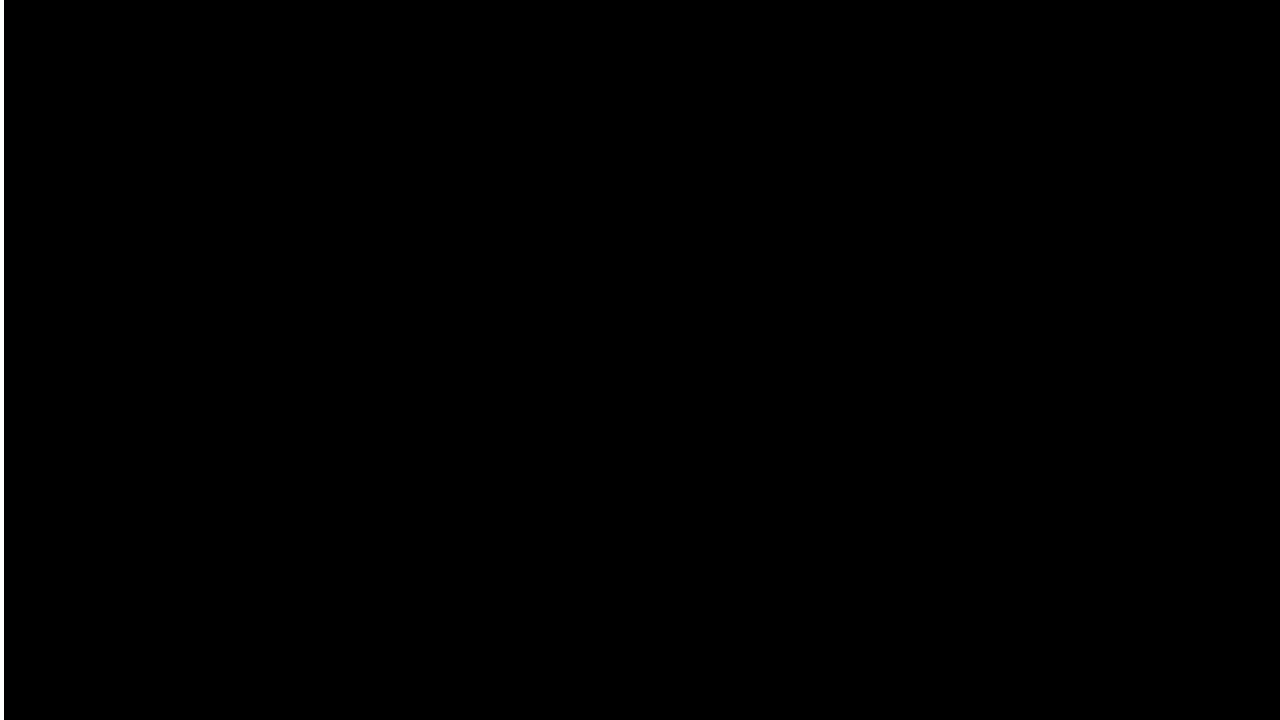
{"action": "left_click", "coordinate": [902, 323]}
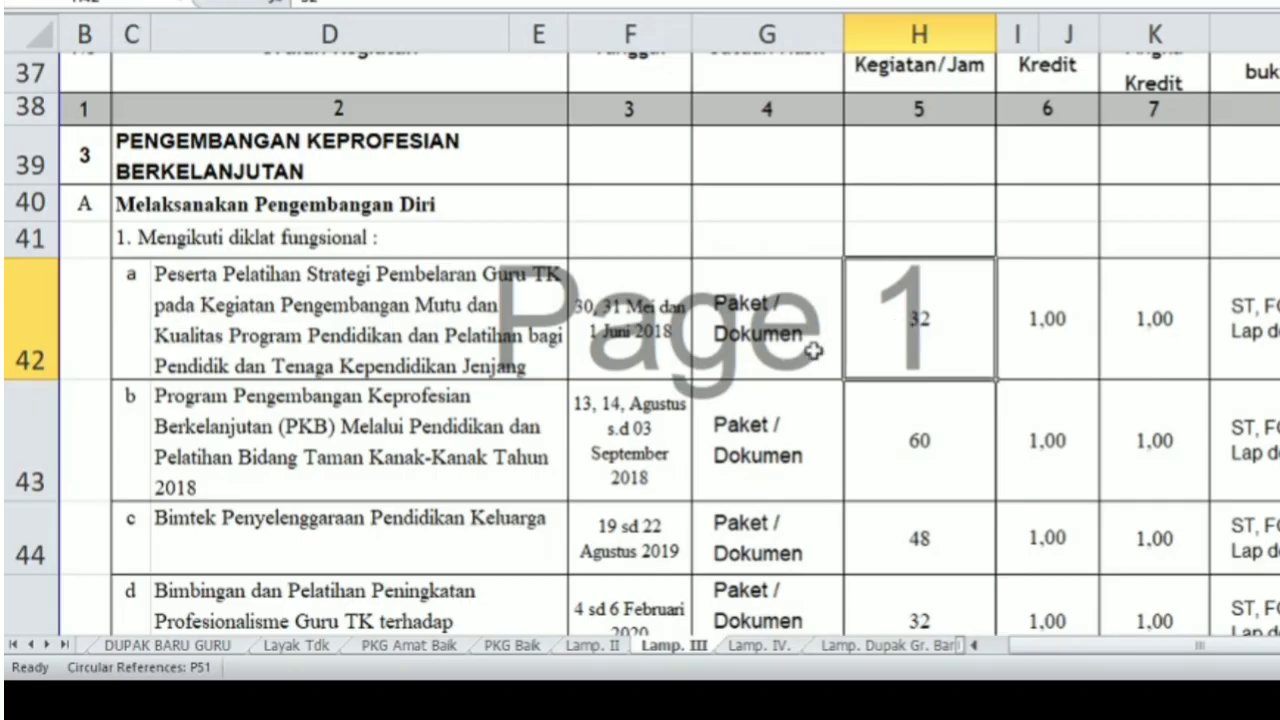
{"action": "left_click", "coordinate": [660, 340]}
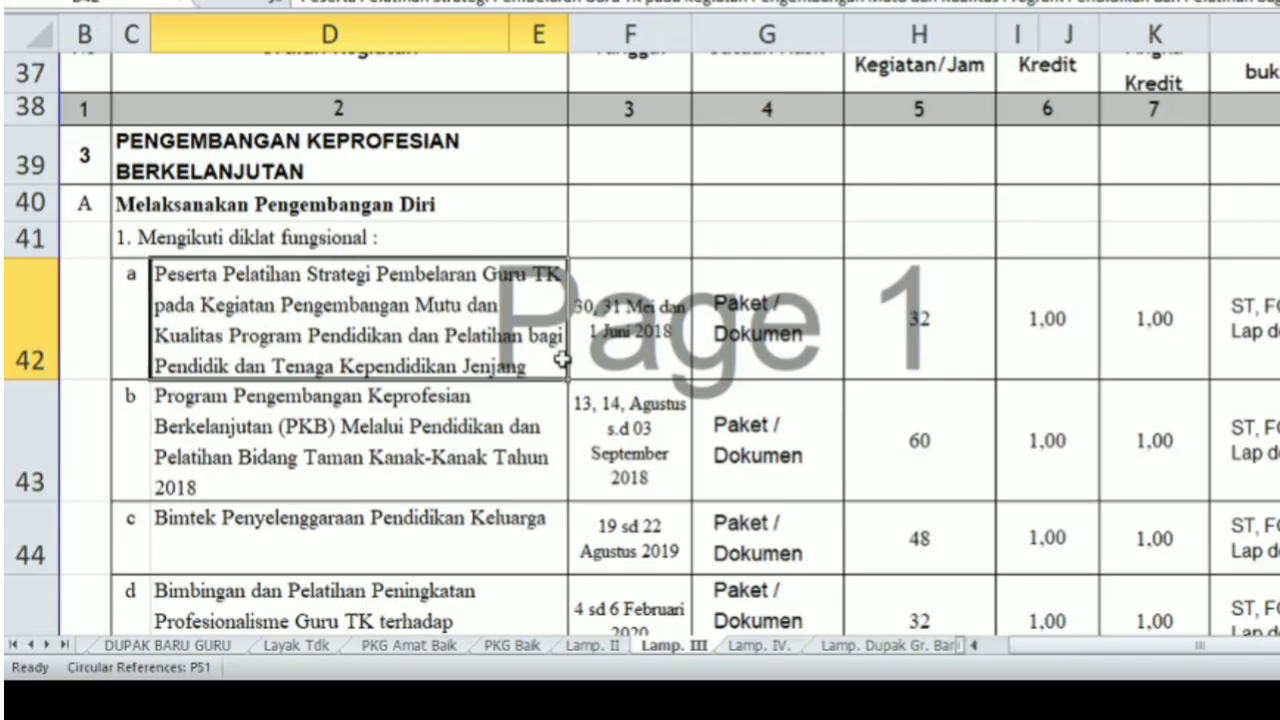
{"action": "left_click", "coordinate": [925, 348]}
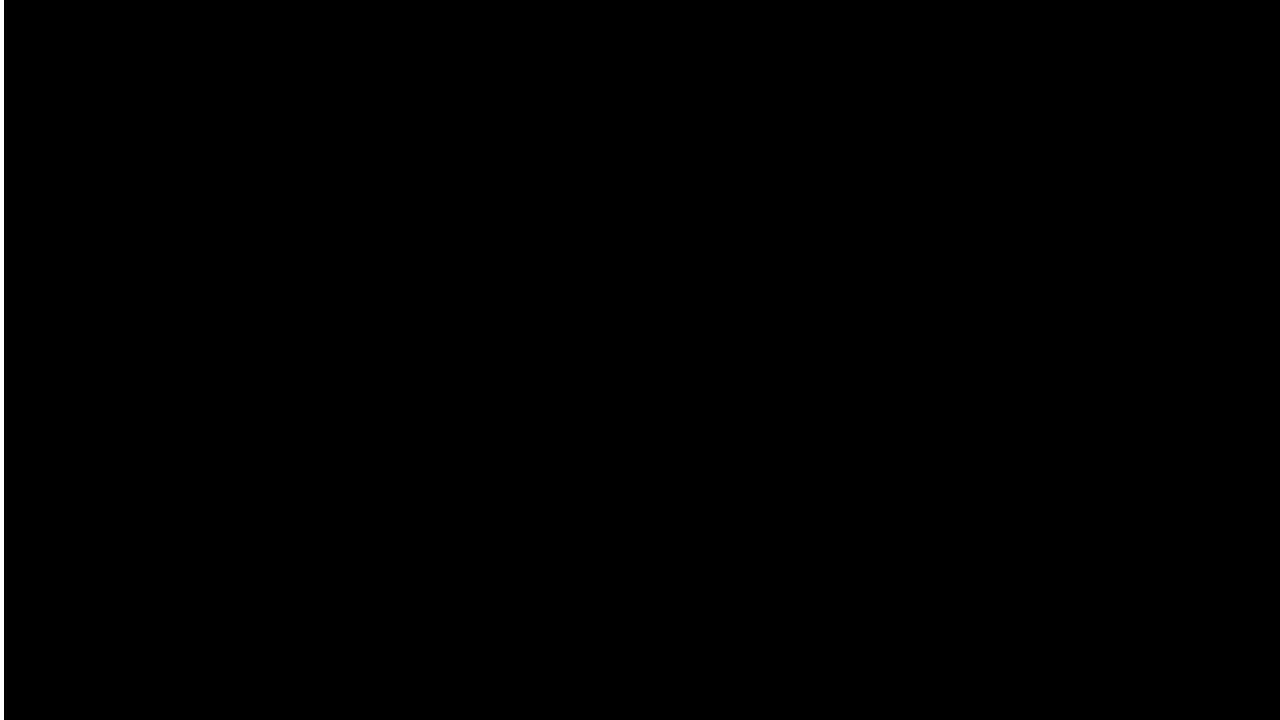
{"action": "left_click", "coordinate": [465, 407]}
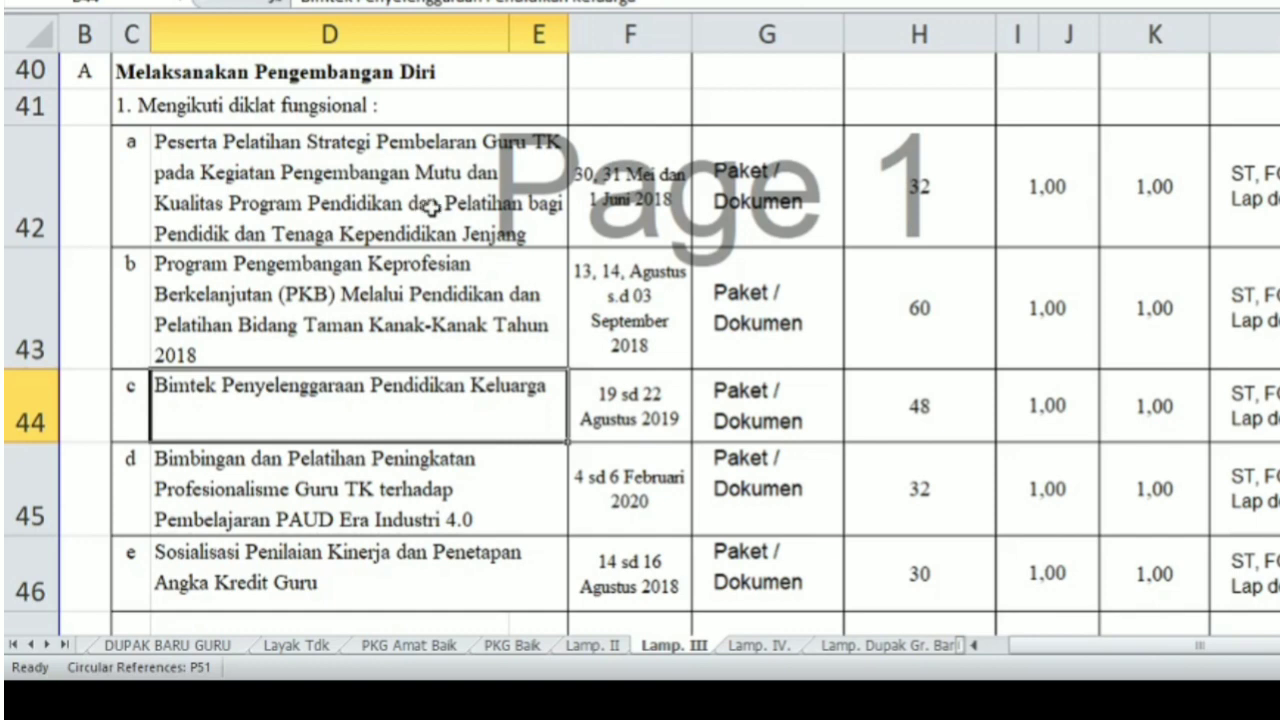
Step: Copy the description and date of functional training item a over those of item b, and set item b's volume to 32
{"action": "left_click_drag", "start_coordinate": [322, 172], "coordinate": [622, 222]}
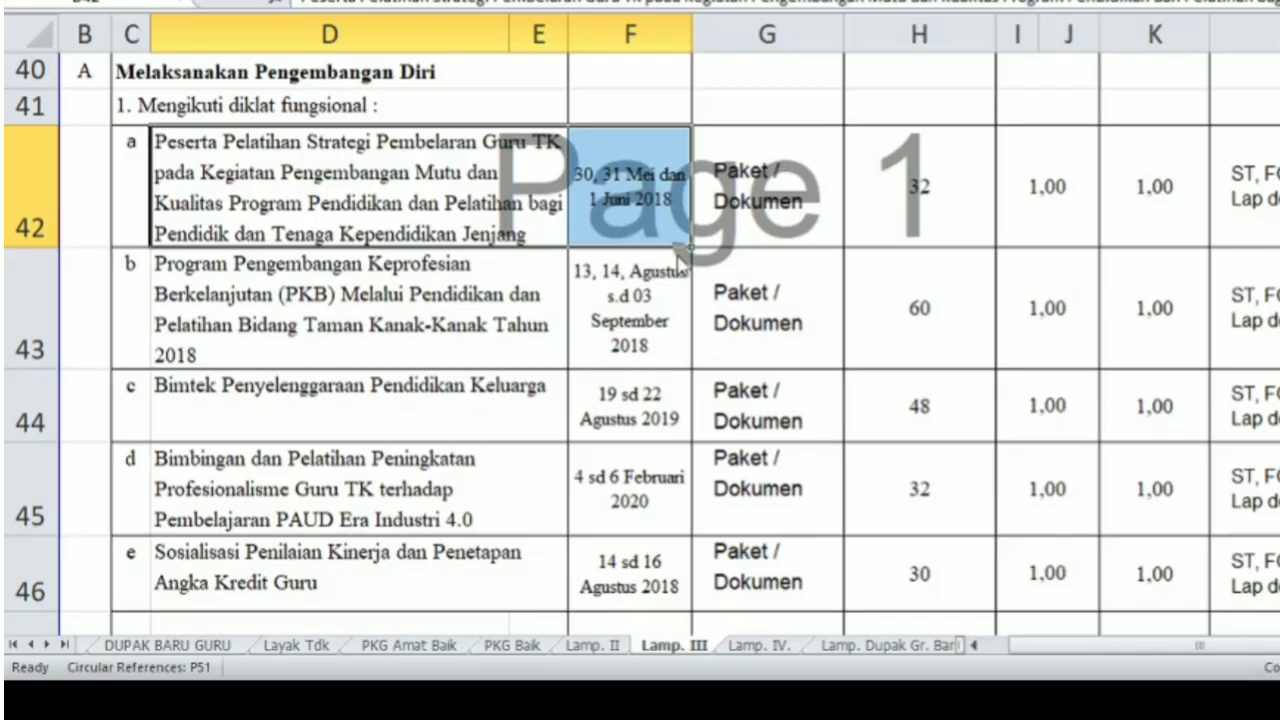
{"action": "key", "text": "ctrl+c"}
{"action": "left_click_drag", "start_coordinate": [330, 300], "coordinate": [608, 320]}
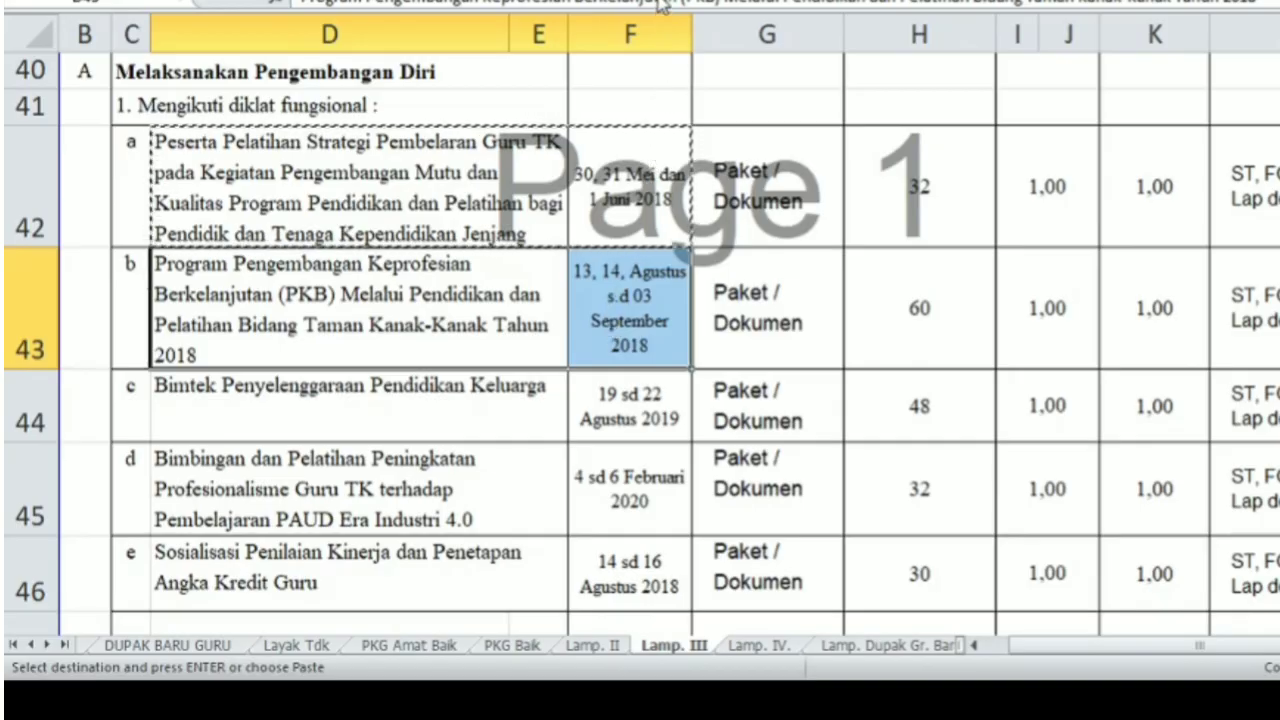
{"action": "key", "text": "ctrl+v"}
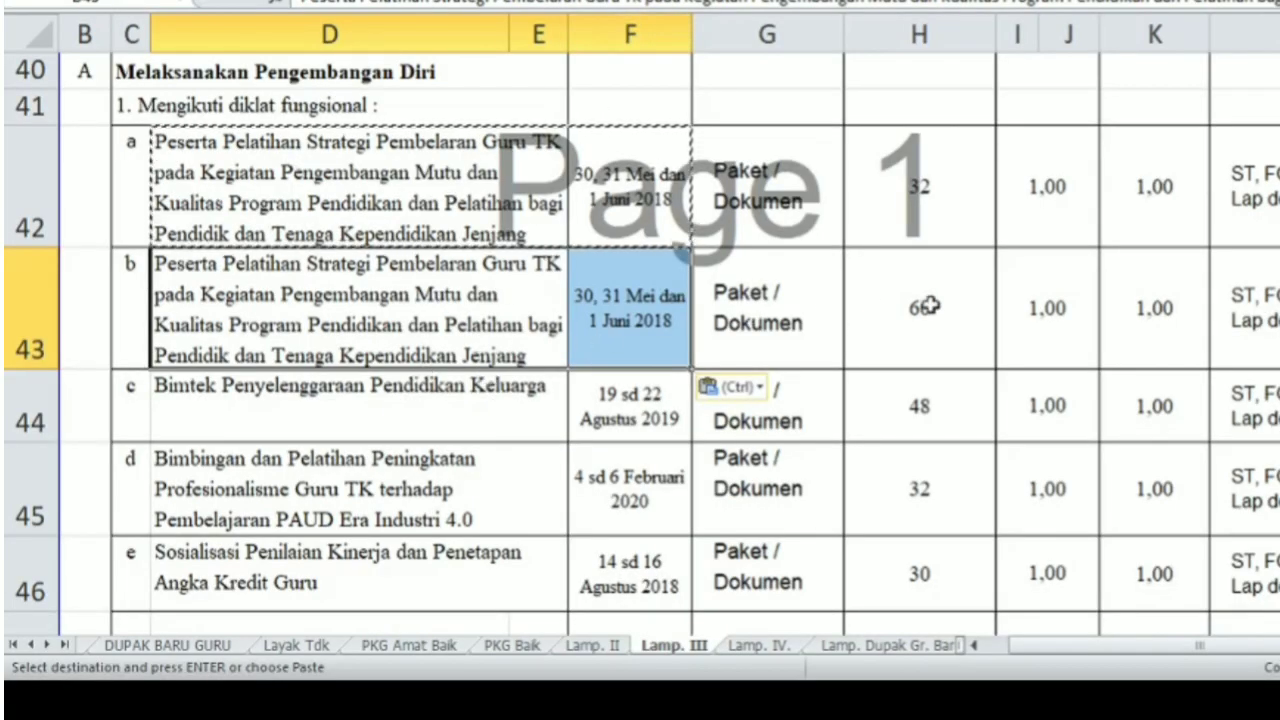
{"action": "left_click", "coordinate": [979, 308]}
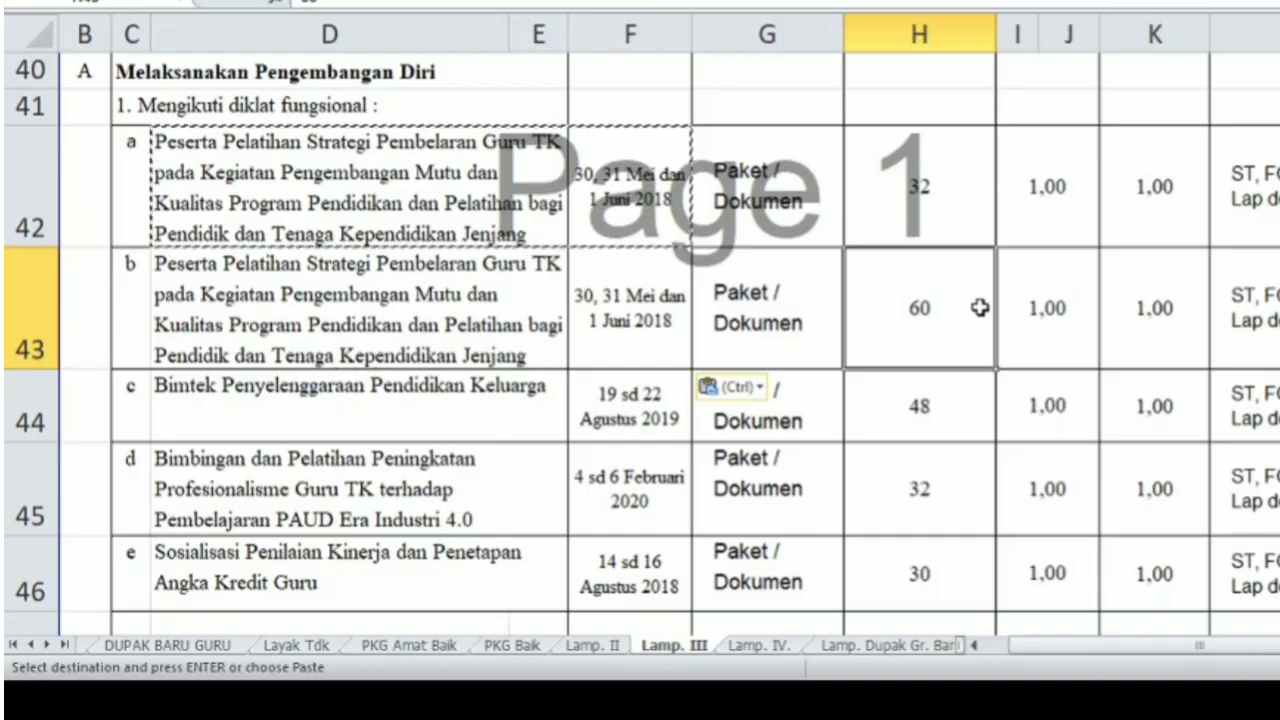
{"action": "type", "text": "32"}
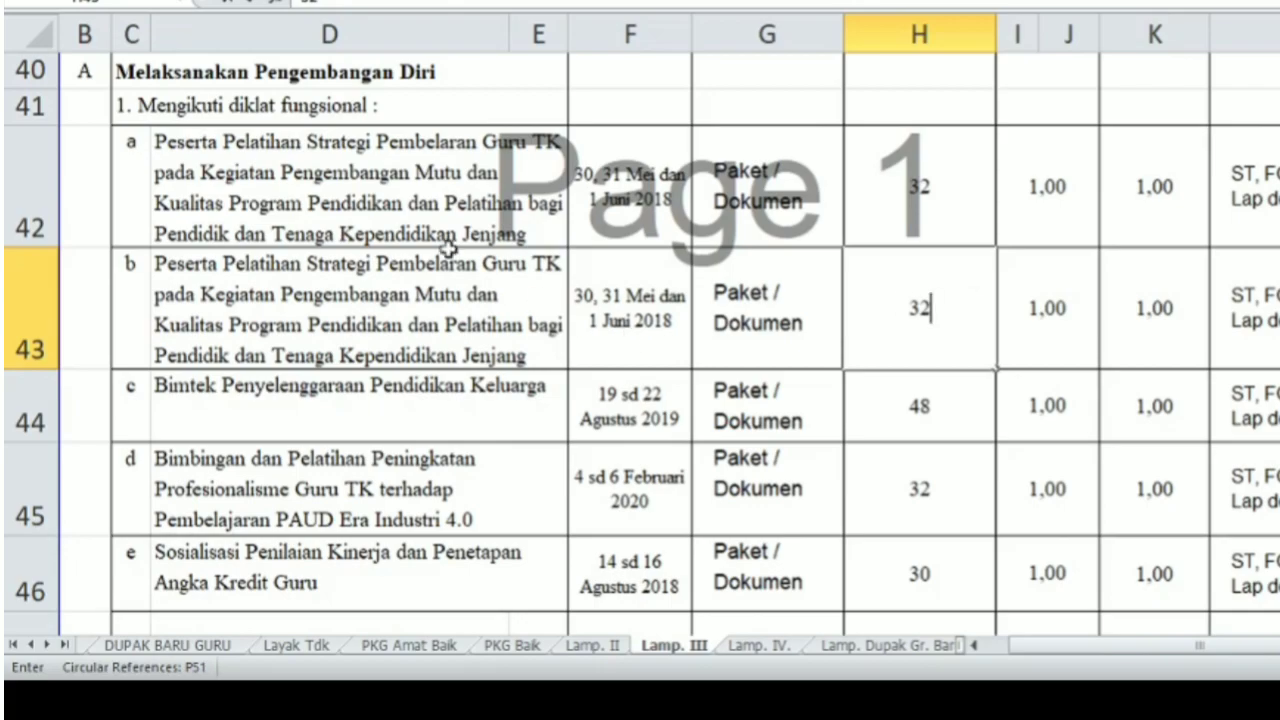
Step: Replace the description of functional training item a with "Program Peningkatan Kompetensi Pembelajaran Pola 82JP"
{"action": "left_click", "coordinate": [405, 200]}
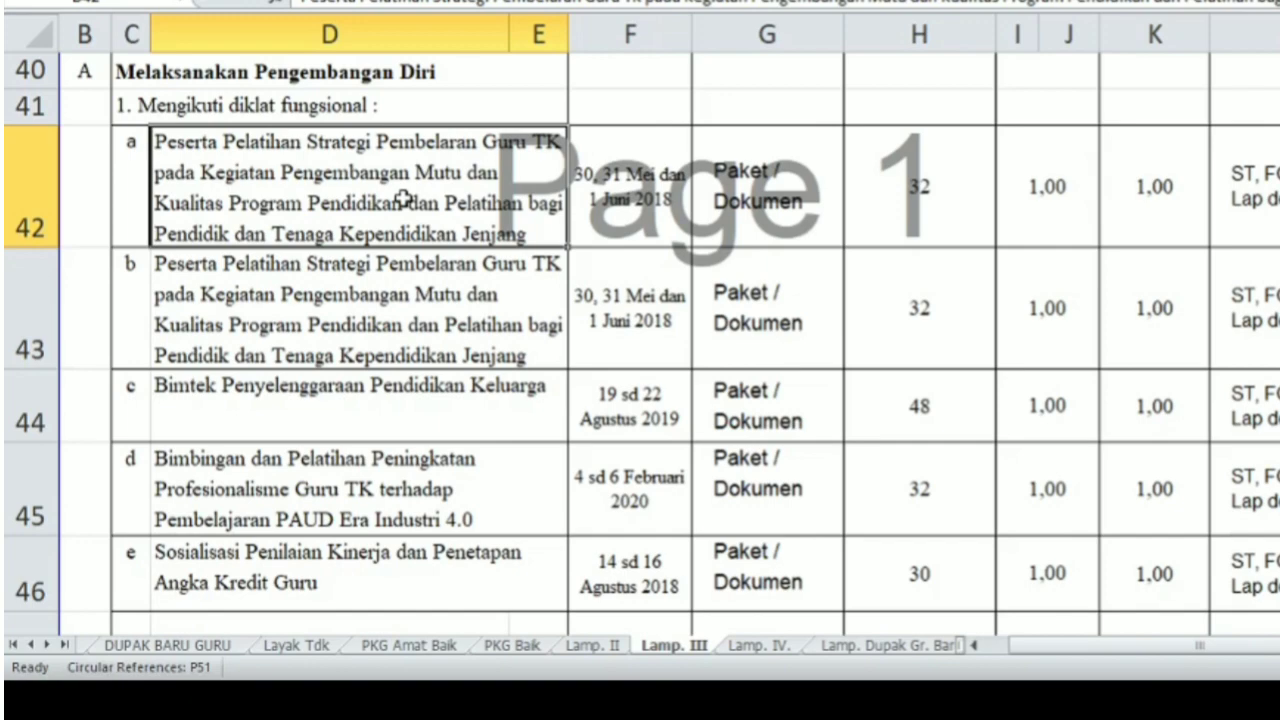
{"action": "type", "text": "p"}
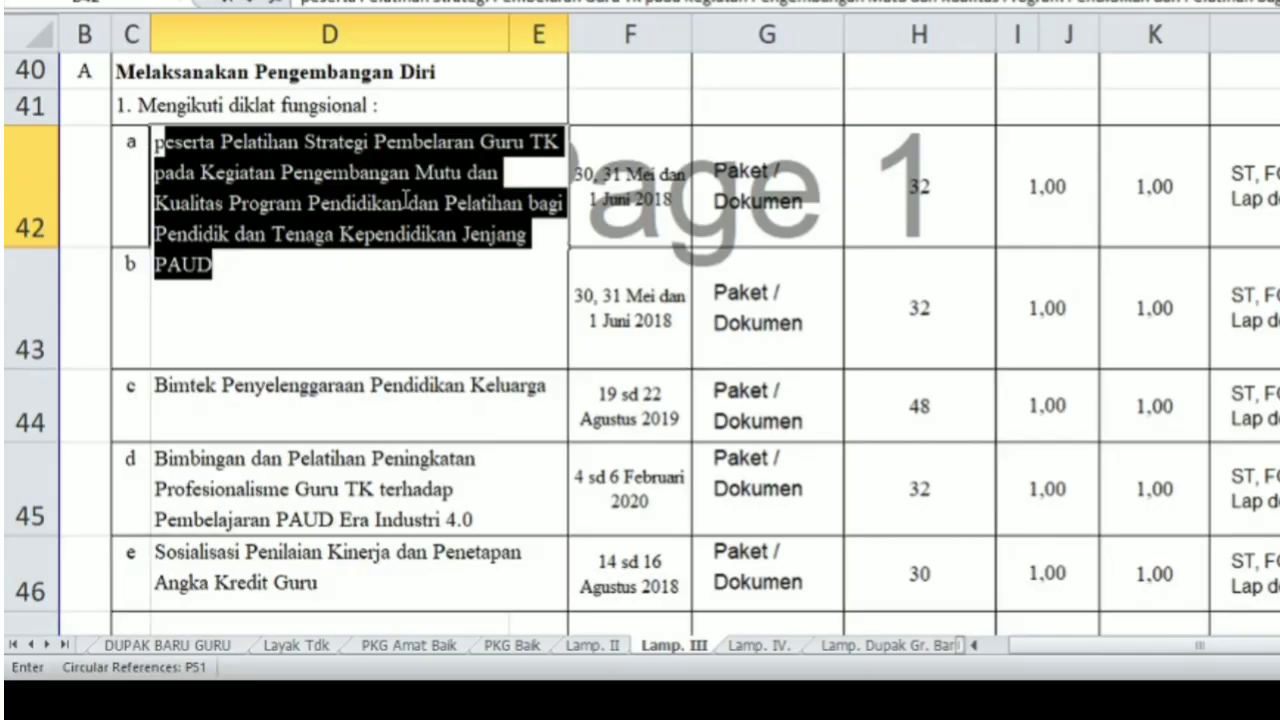
{"action": "key", "text": "BackSpace"}
{"action": "key", "text": "BackSpace"}
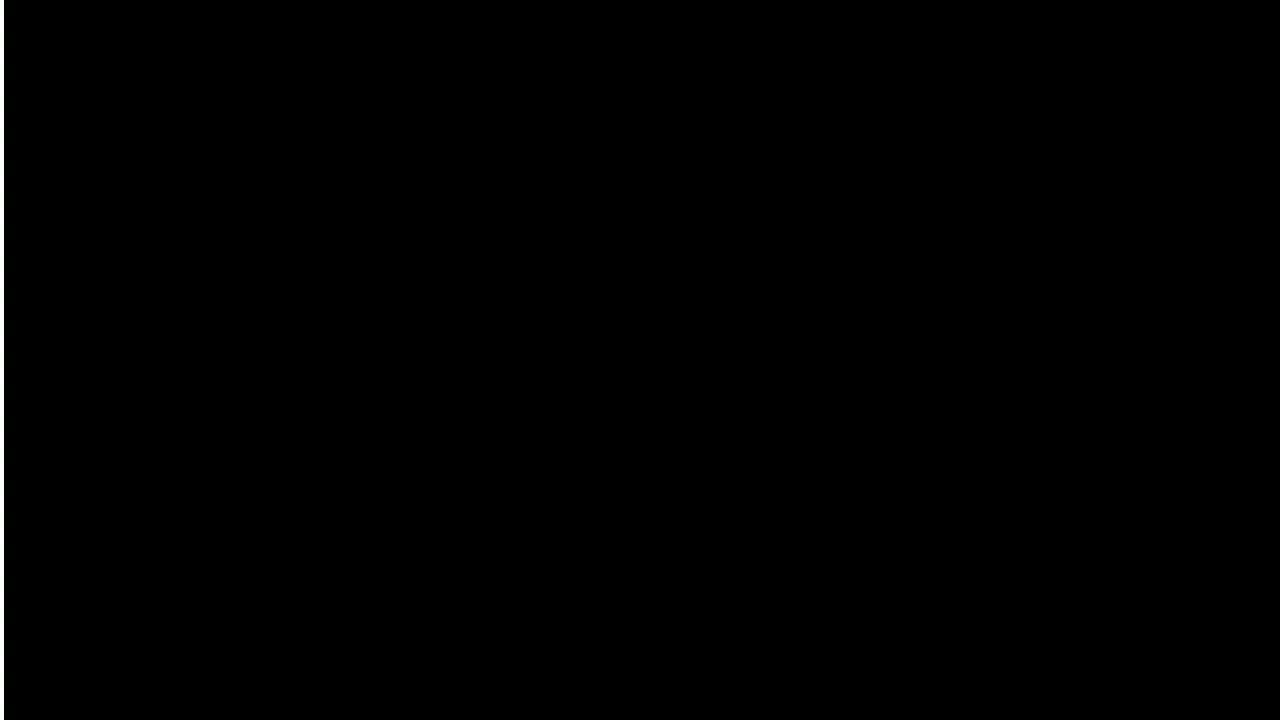
{"action": "type", "text": "Prog"}
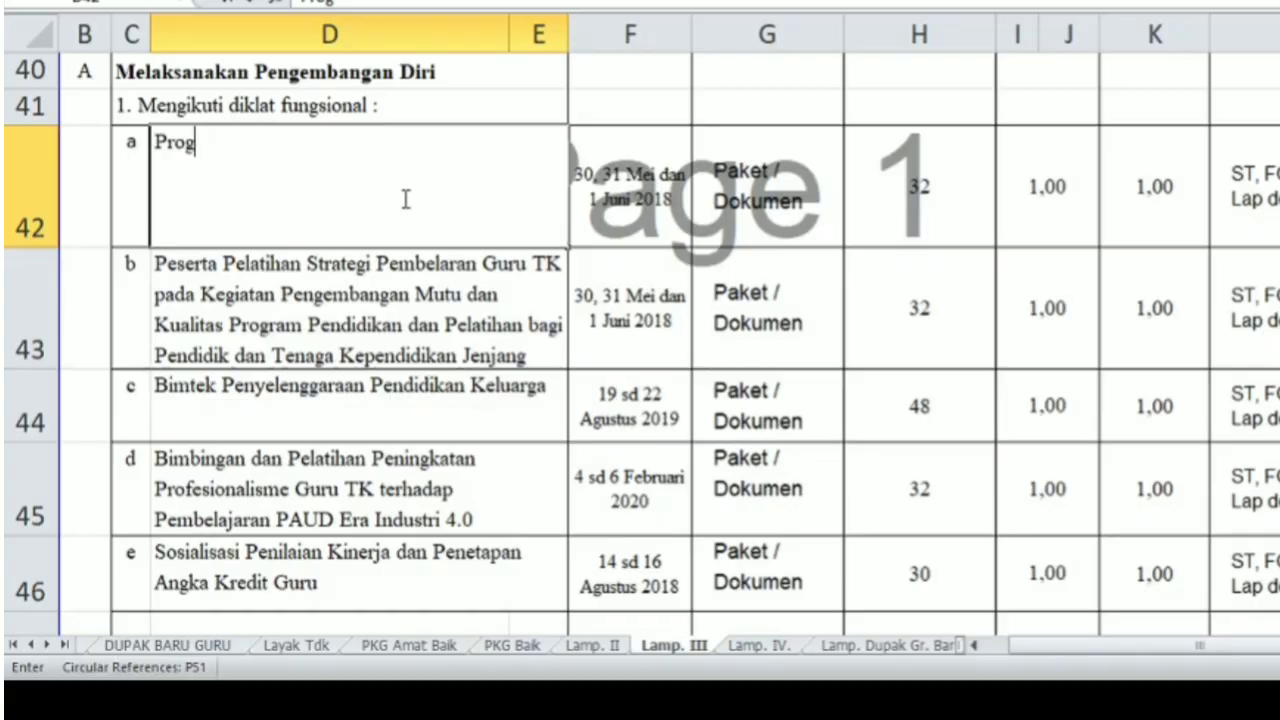
{"action": "type", "text": "ram"}
{"action": "type", "text": "Pe"}
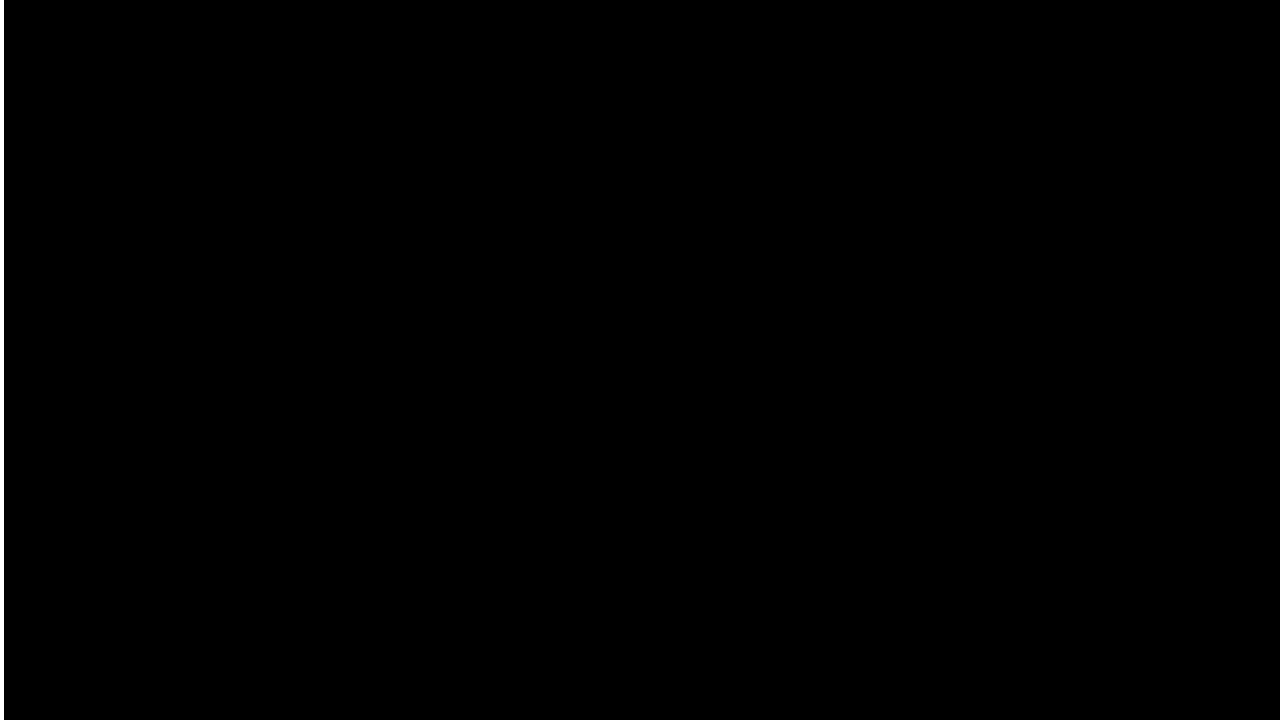
{"action": "type", "text": "ningka"}
{"action": "type", "text": "tan Ko"}
{"action": "type", "text": "mpetensi"}
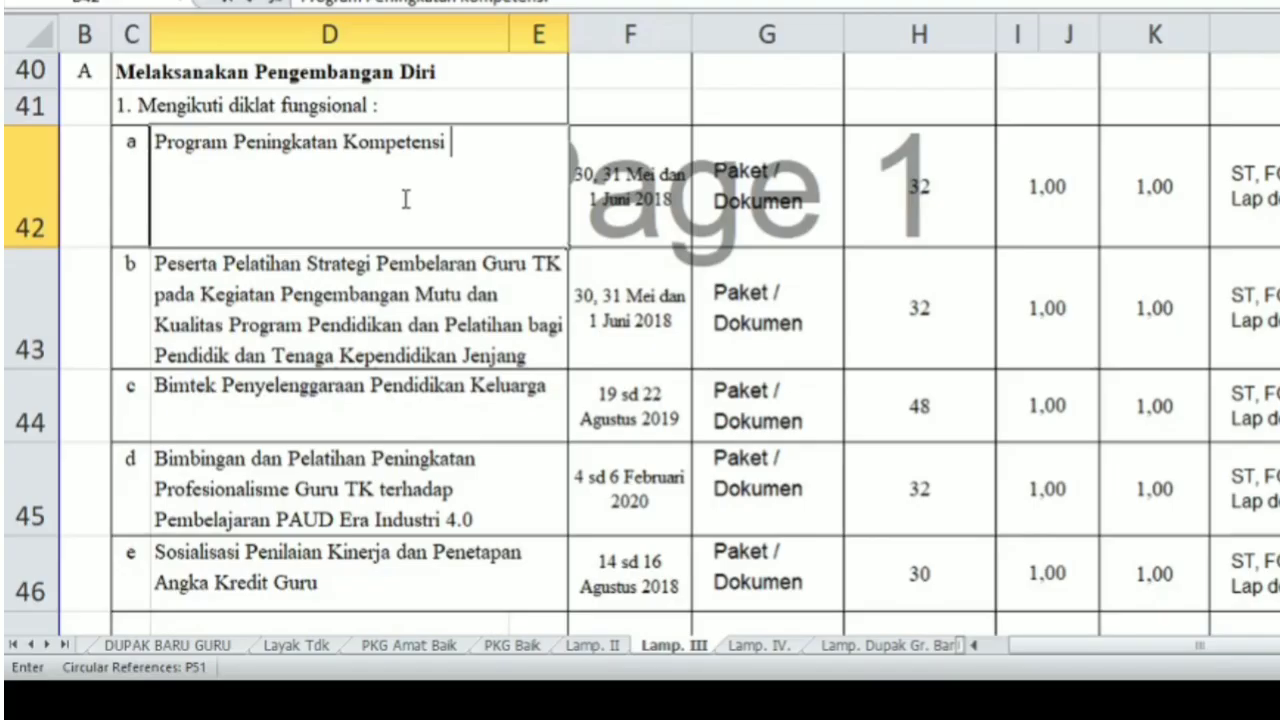
{"action": "type", "text": " Pem"}
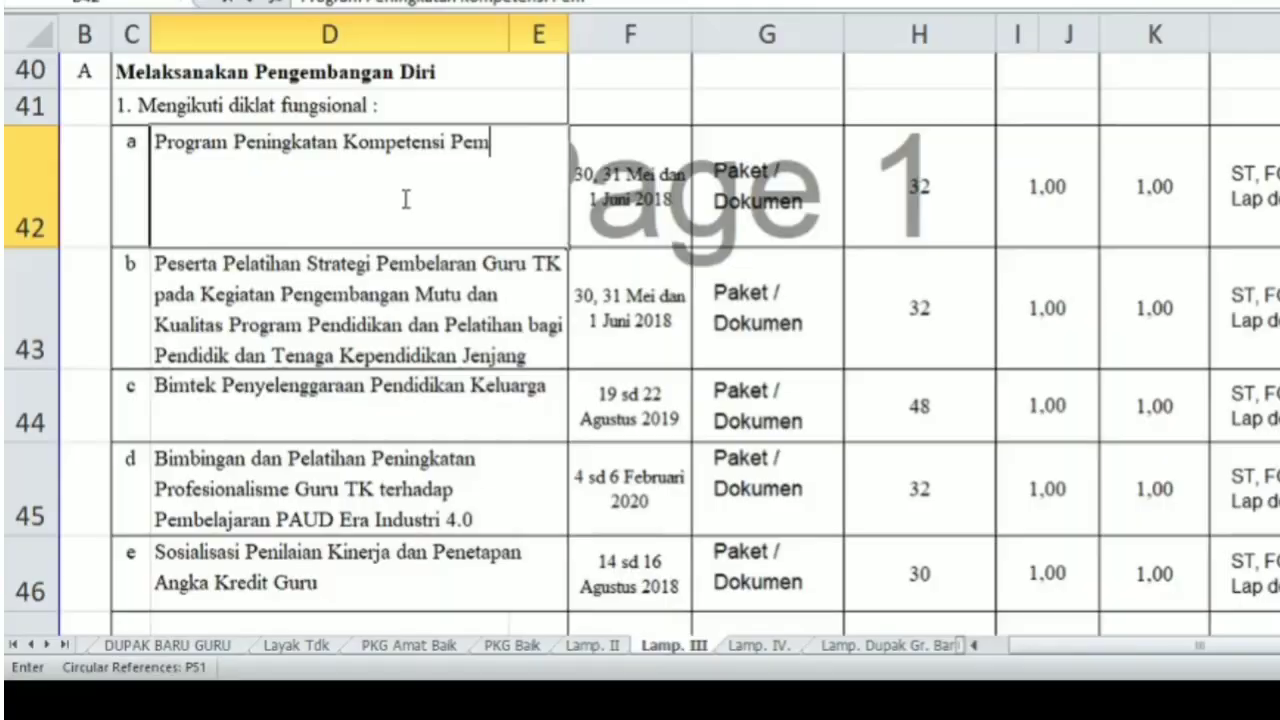
{"action": "type", "text": "belajar"}
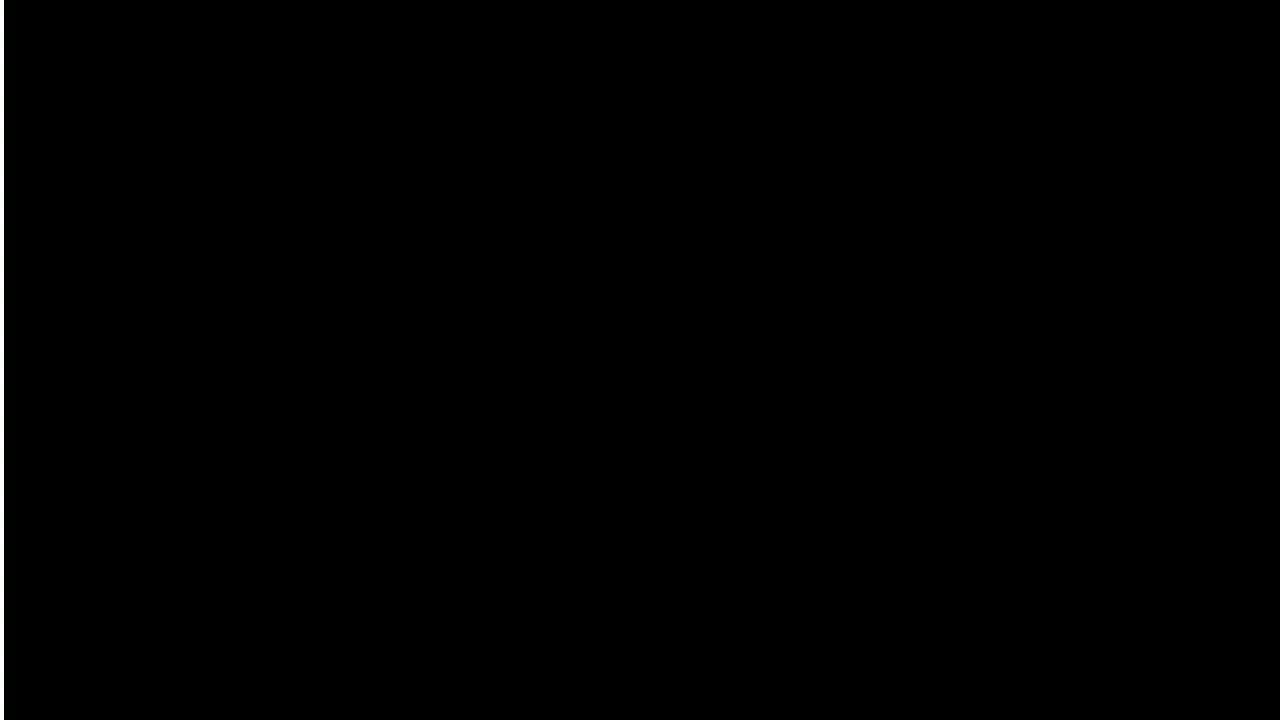
{"action": "type", "text": "an Kompetensi Pembelajaran"}
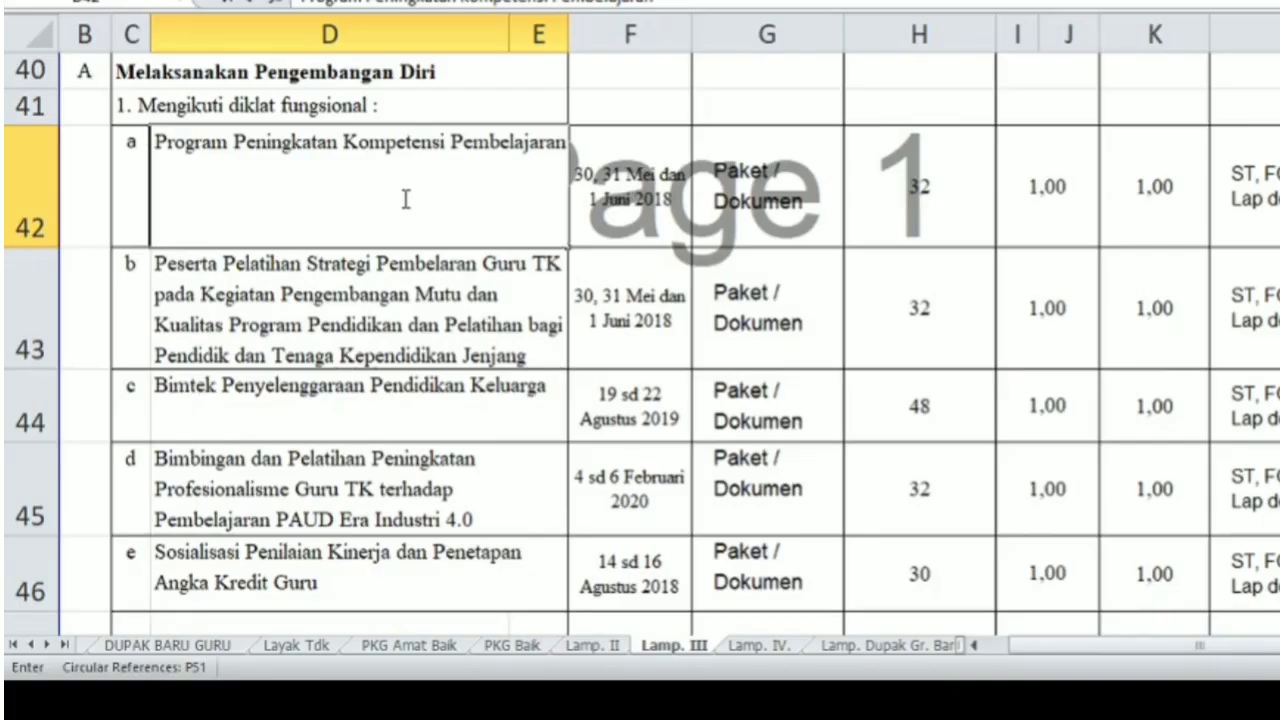
{"action": "type", "text": " Pola 82"}
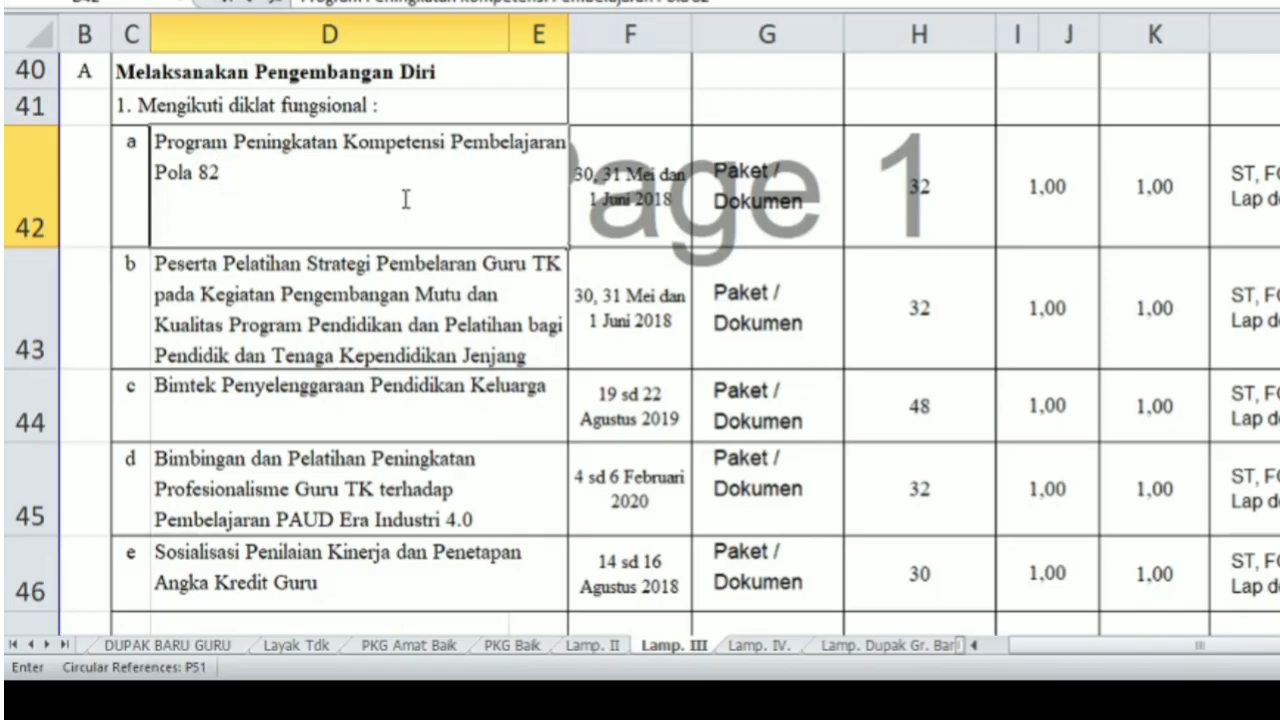
{"action": "type", "text": "JP"}
Step: Set functional training item a's date to "19 Okt sd 22 Nov 2019" and its volume to 82
{"action": "left_click", "coordinate": [630, 195]}
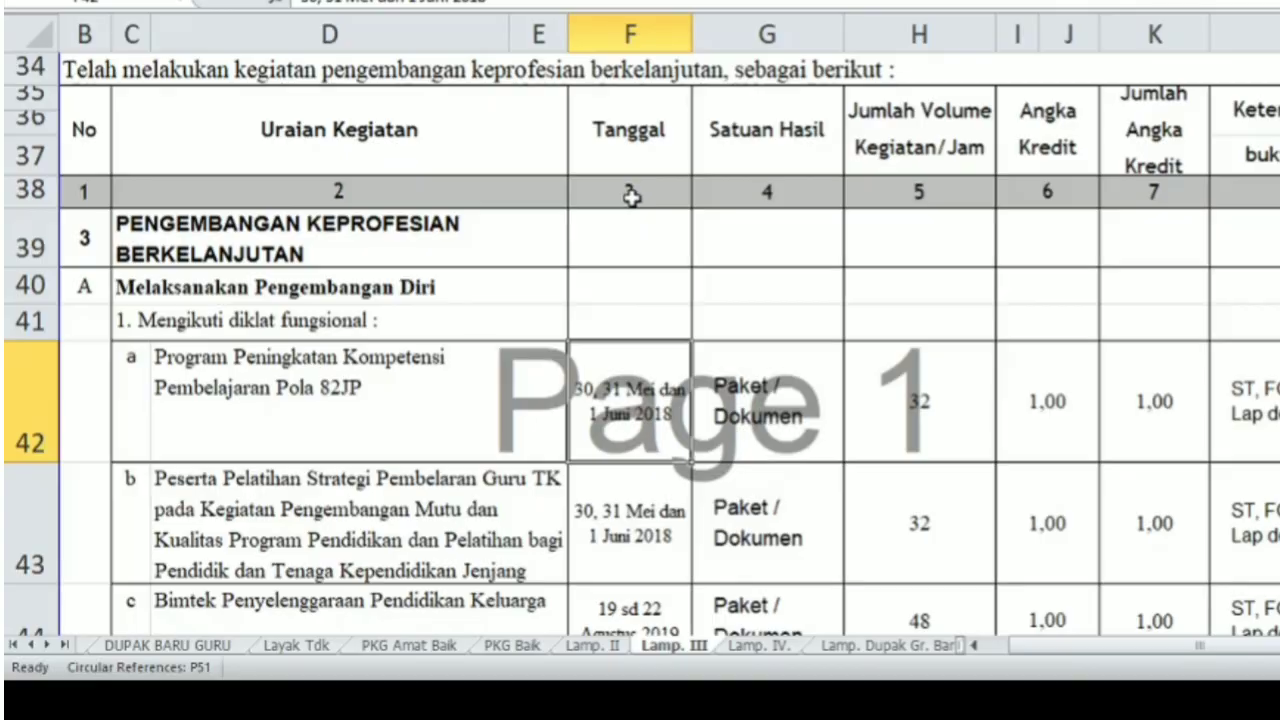
{"action": "scroll", "coordinate": [631, 194], "scroll_direction": "down", "scroll_amount": 1}
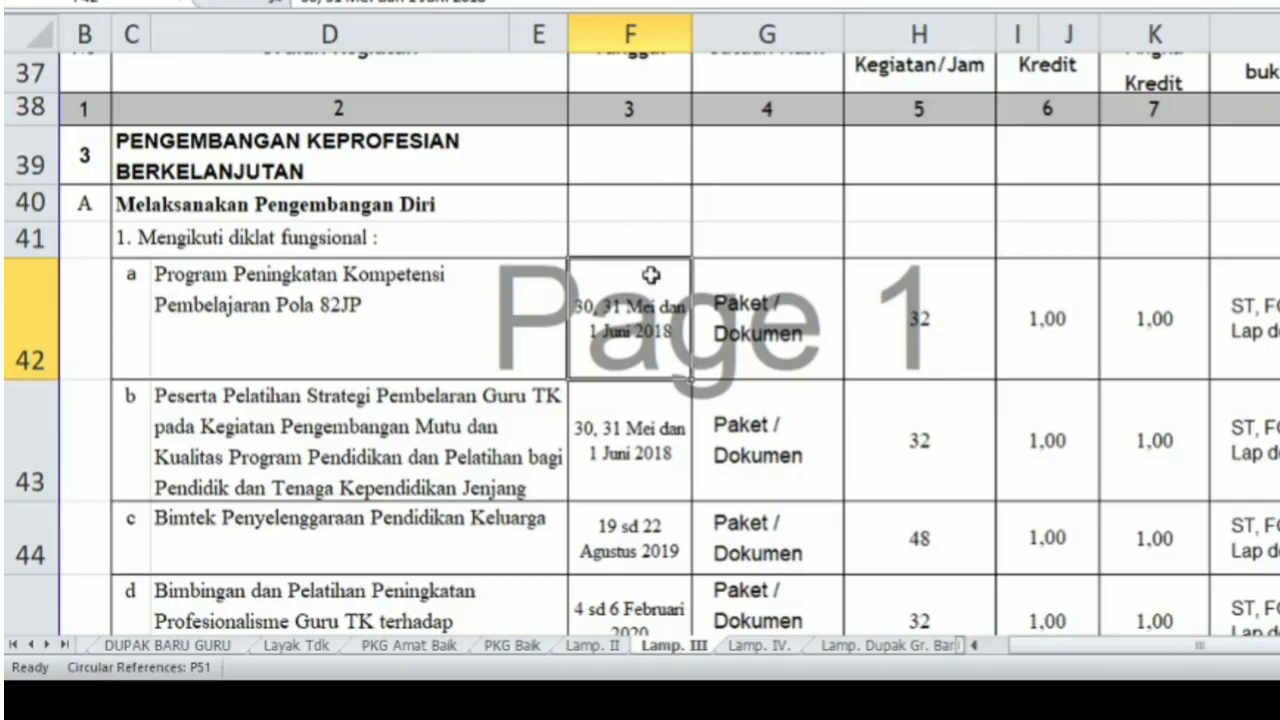
{"action": "type", "text": "1"}
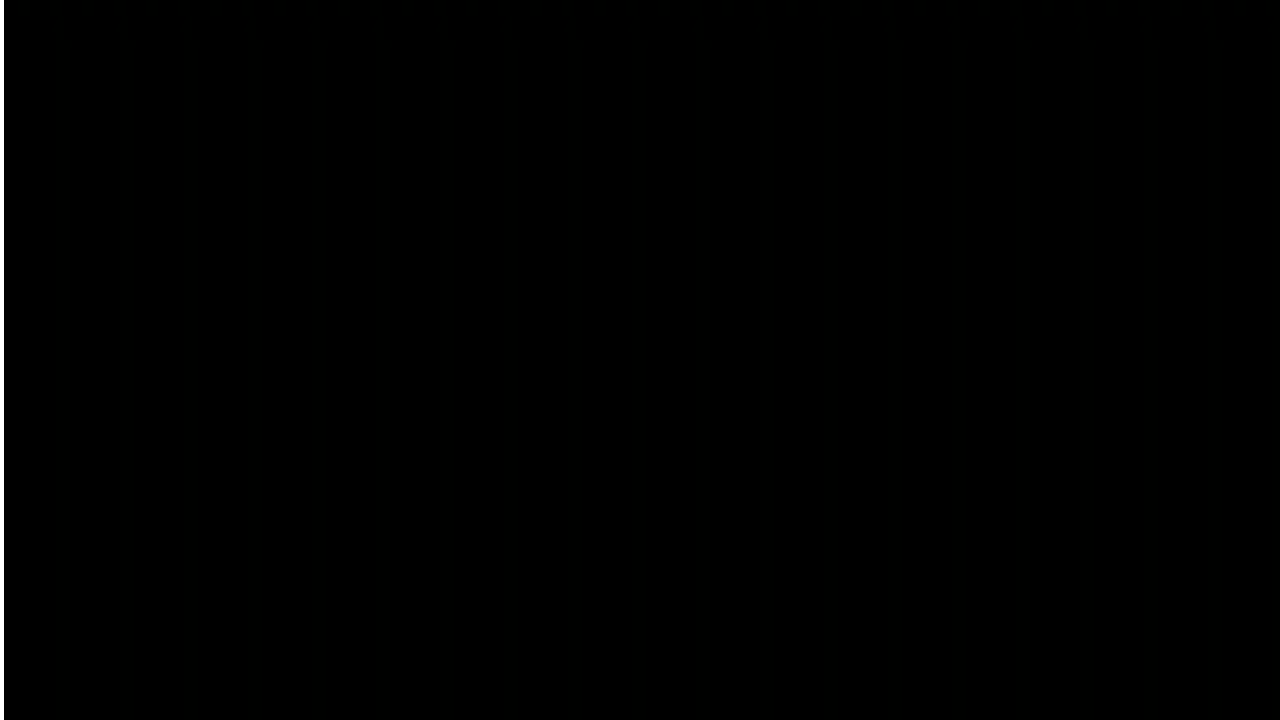
{"action": "type", "text": "9 Okt sd 22 Nov"}
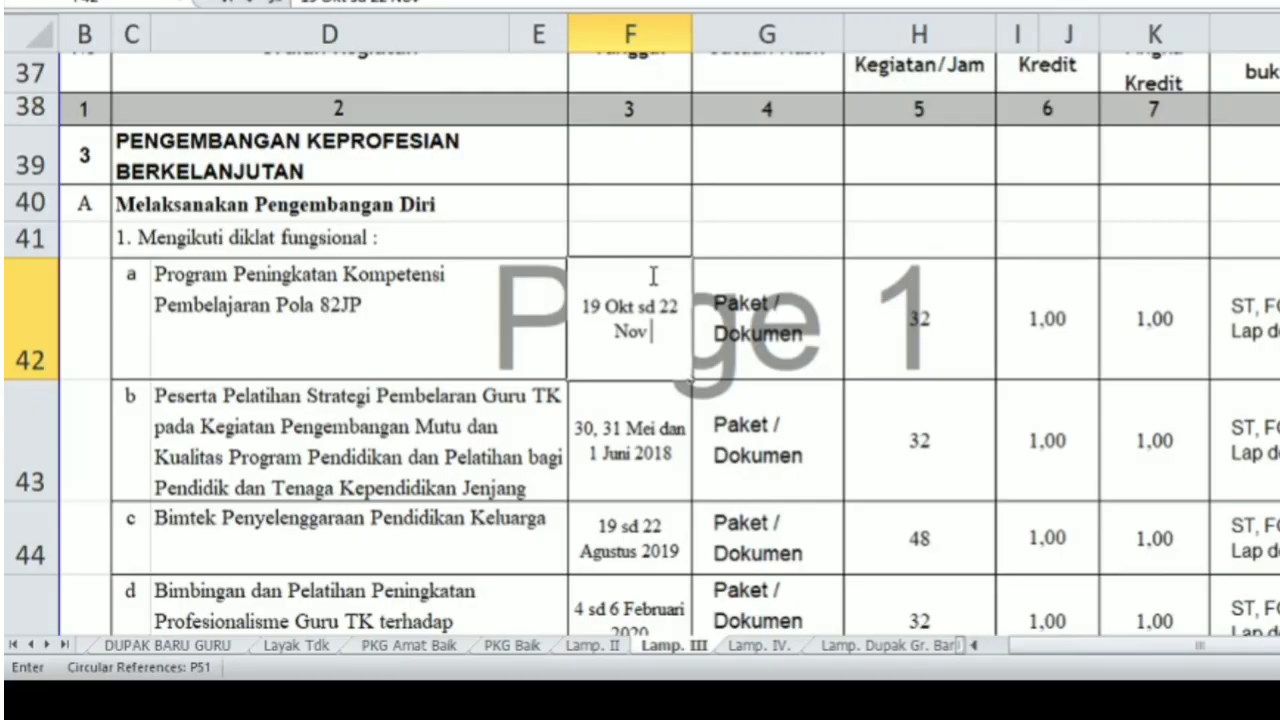
{"action": "type", "text": " 2019"}
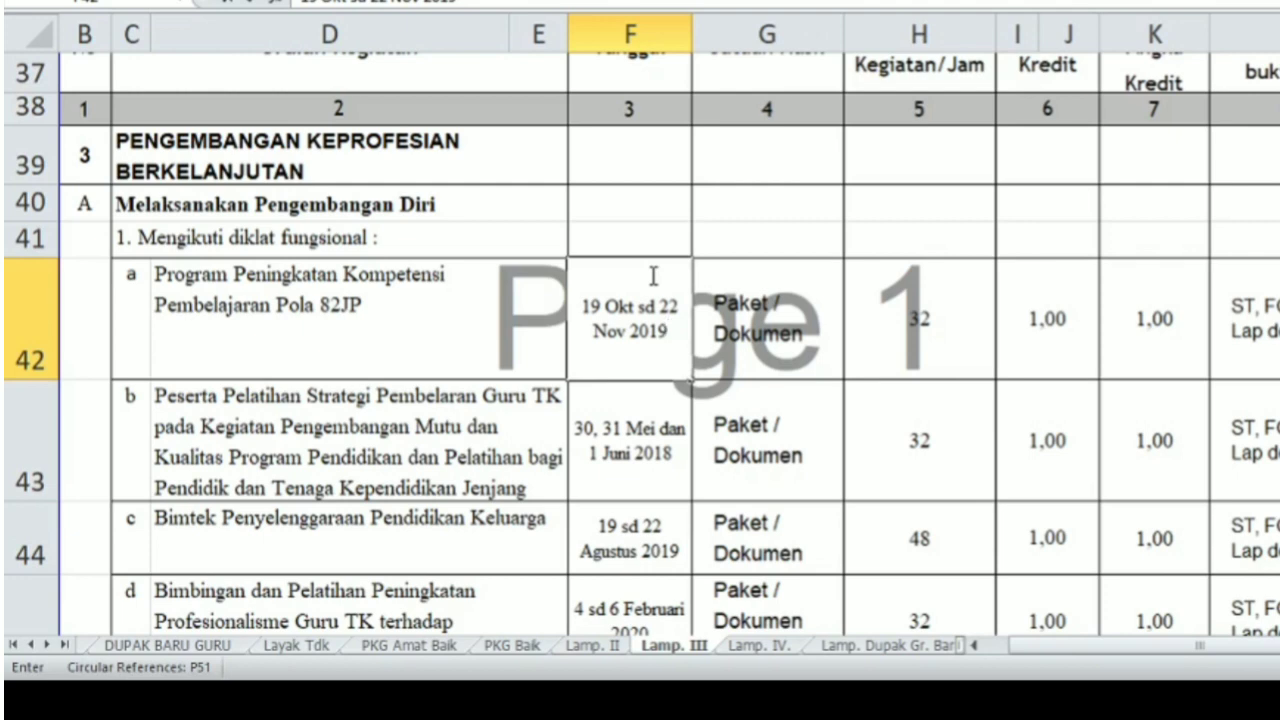
{"action": "left_click", "coordinate": [940, 337]}
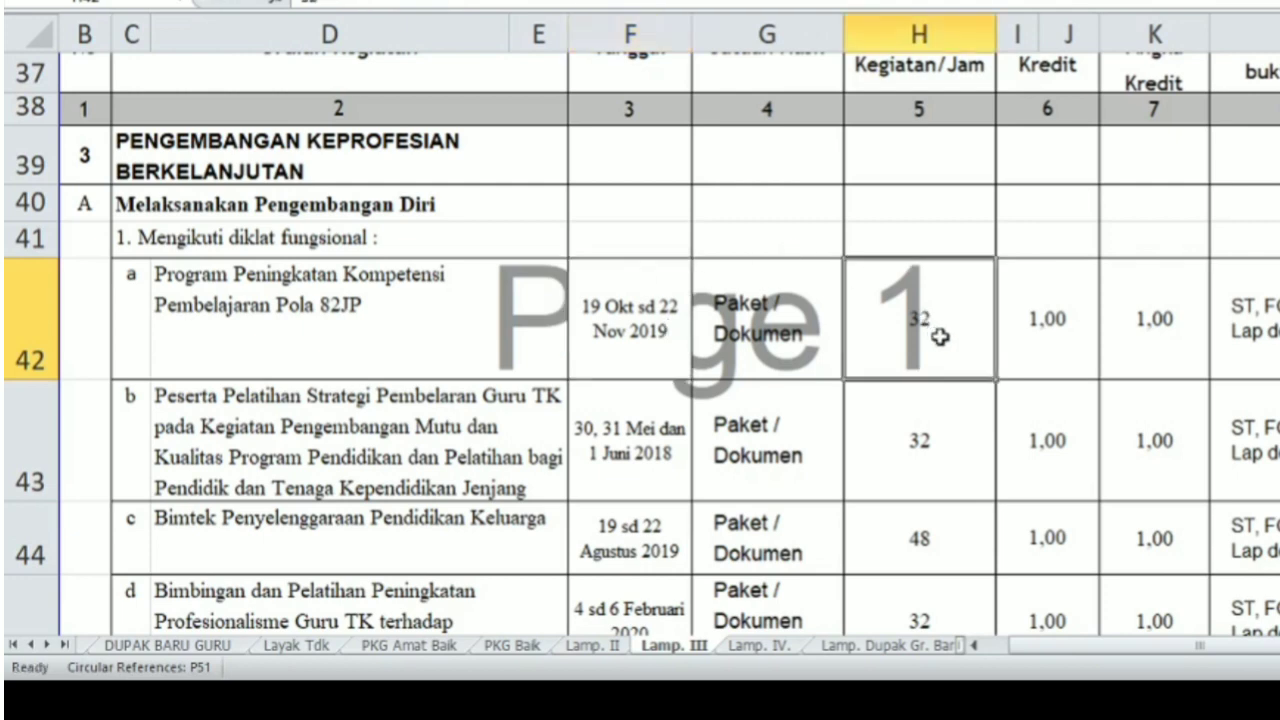
{"action": "type", "text": "82"}
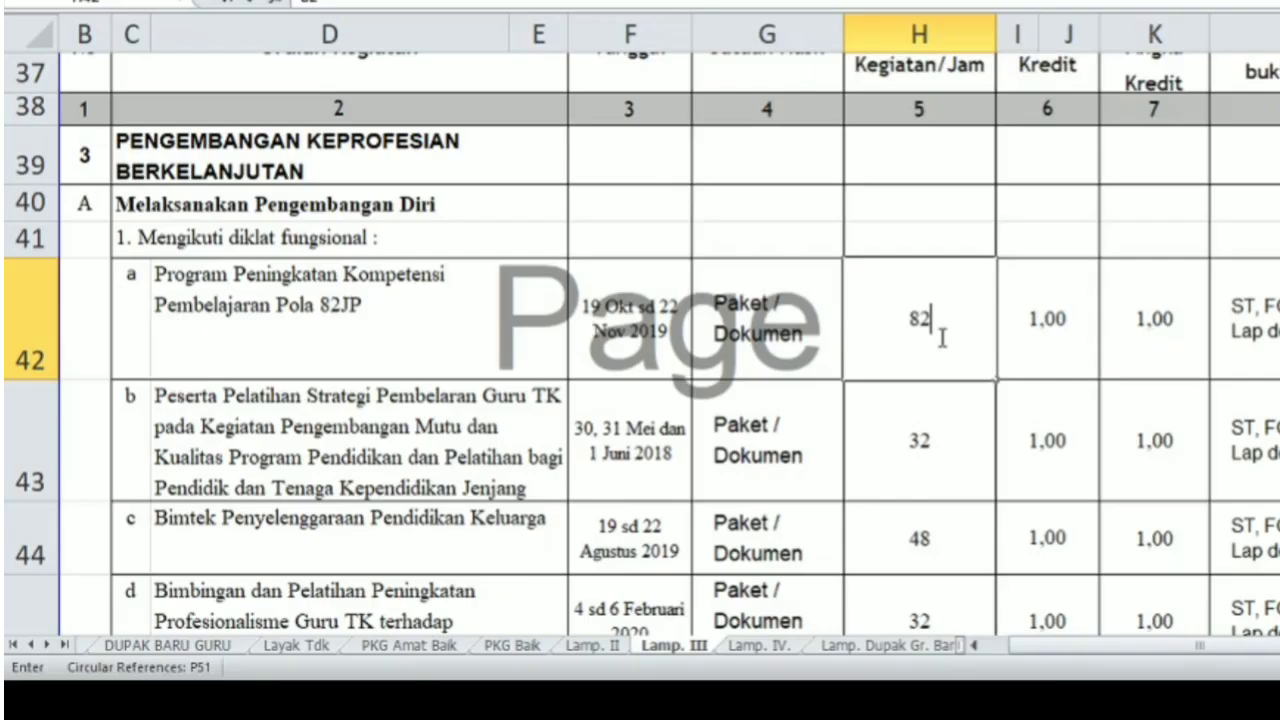
{"action": "key", "text": "Return"}
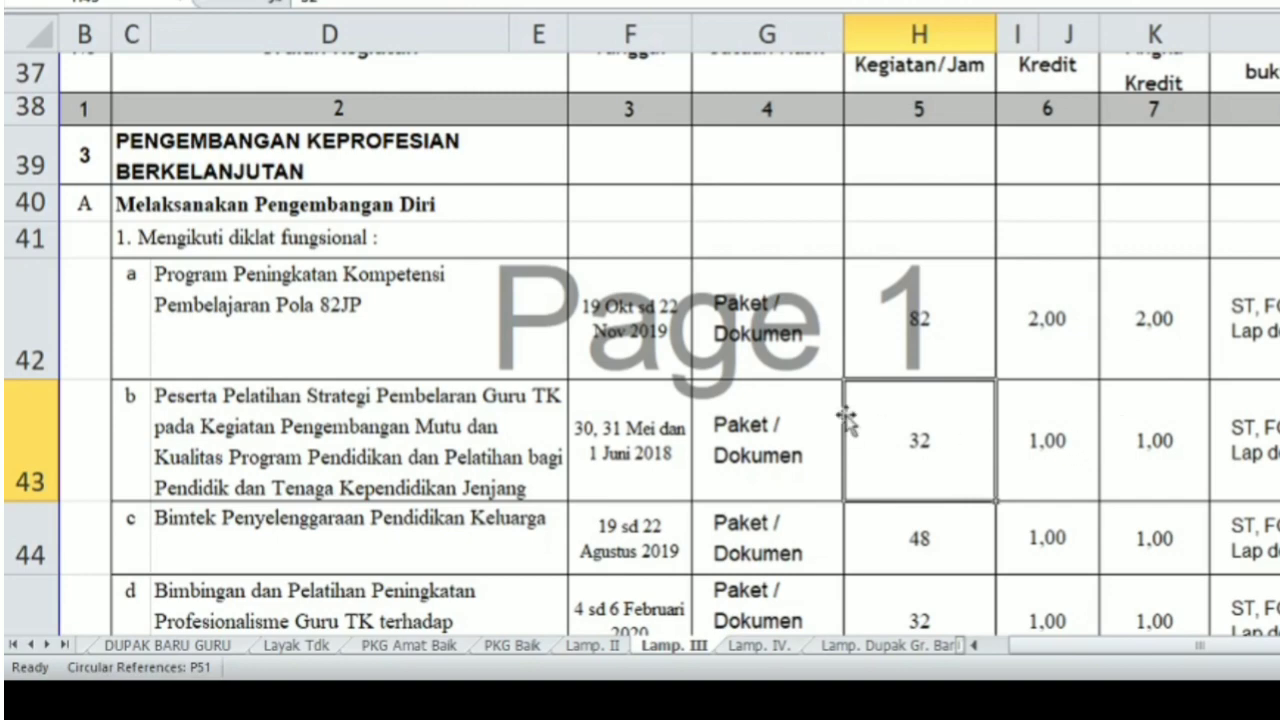
Step: Examine the remaining functional training items and the teacher collective activities under Kegiatan kolektif guru
{"action": "scroll", "coordinate": [846, 415], "scroll_direction": "down", "scroll_amount": 1}
{"action": "left_click", "coordinate": [558, 393]}
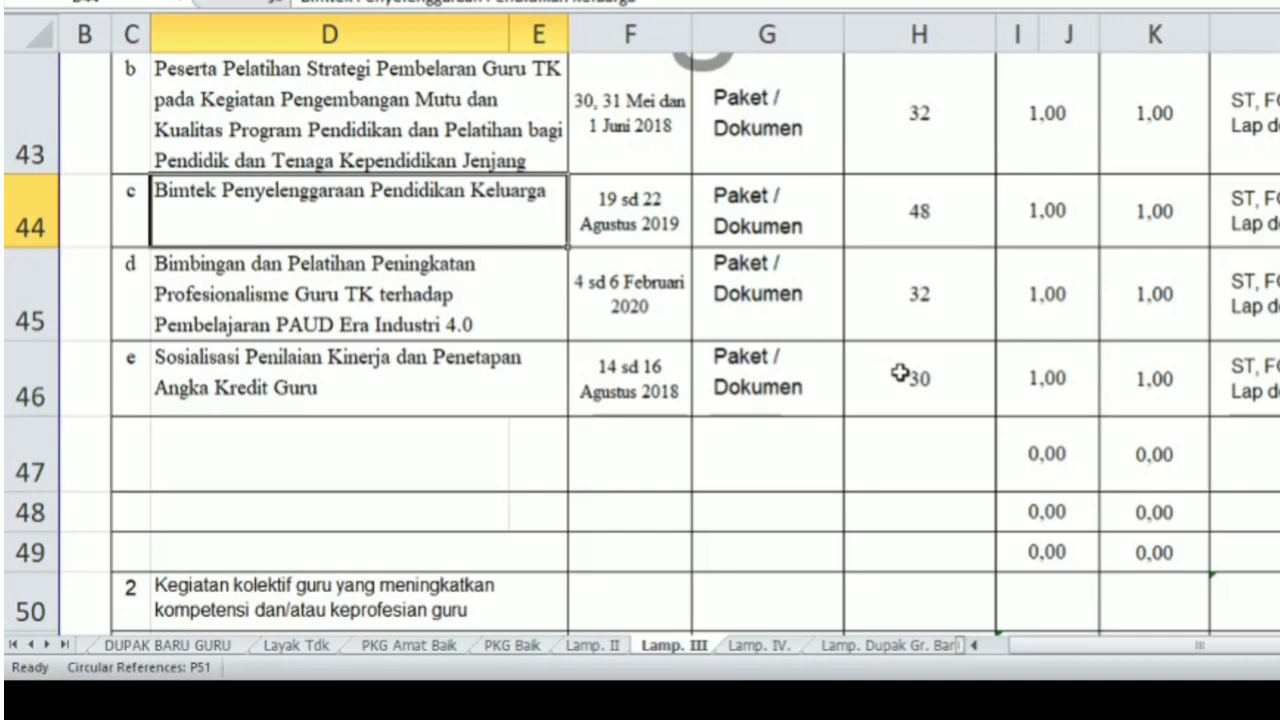
{"action": "scroll", "coordinate": [790, 440], "scroll_direction": "down", "scroll_amount": 2}
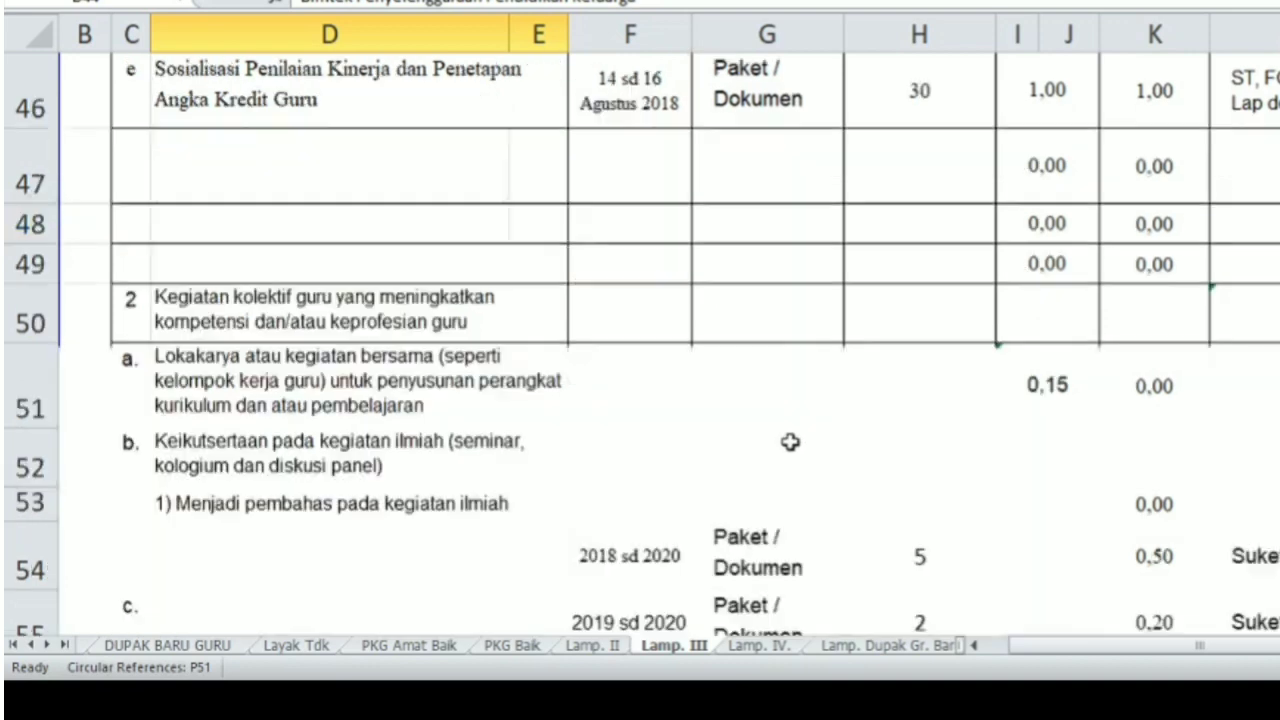
{"action": "scroll", "coordinate": [792, 416], "scroll_direction": "up", "scroll_amount": 1}
{"action": "scroll", "coordinate": [792, 416], "scroll_direction": "up", "scroll_amount": 2}
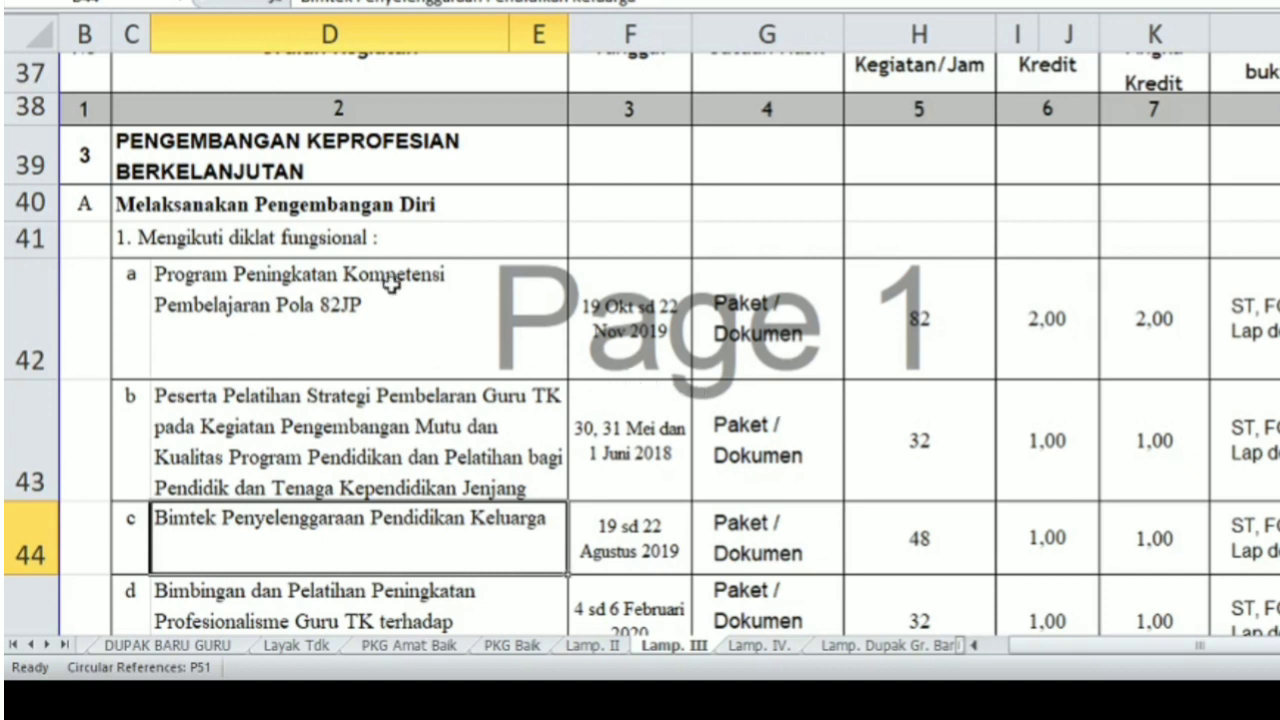
{"action": "scroll", "coordinate": [390, 283], "scroll_direction": "down", "scroll_amount": 3}
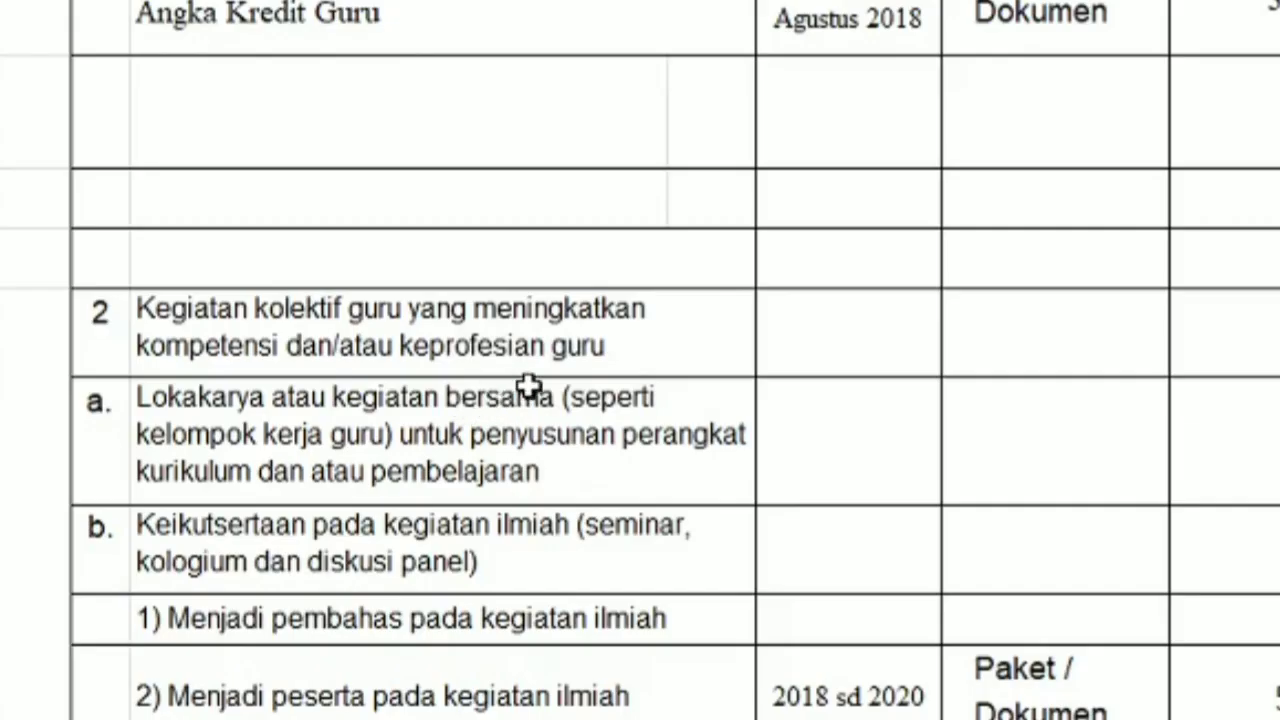
{"action": "scroll", "coordinate": [529, 385], "scroll_direction": "down", "scroll_amount": 2}
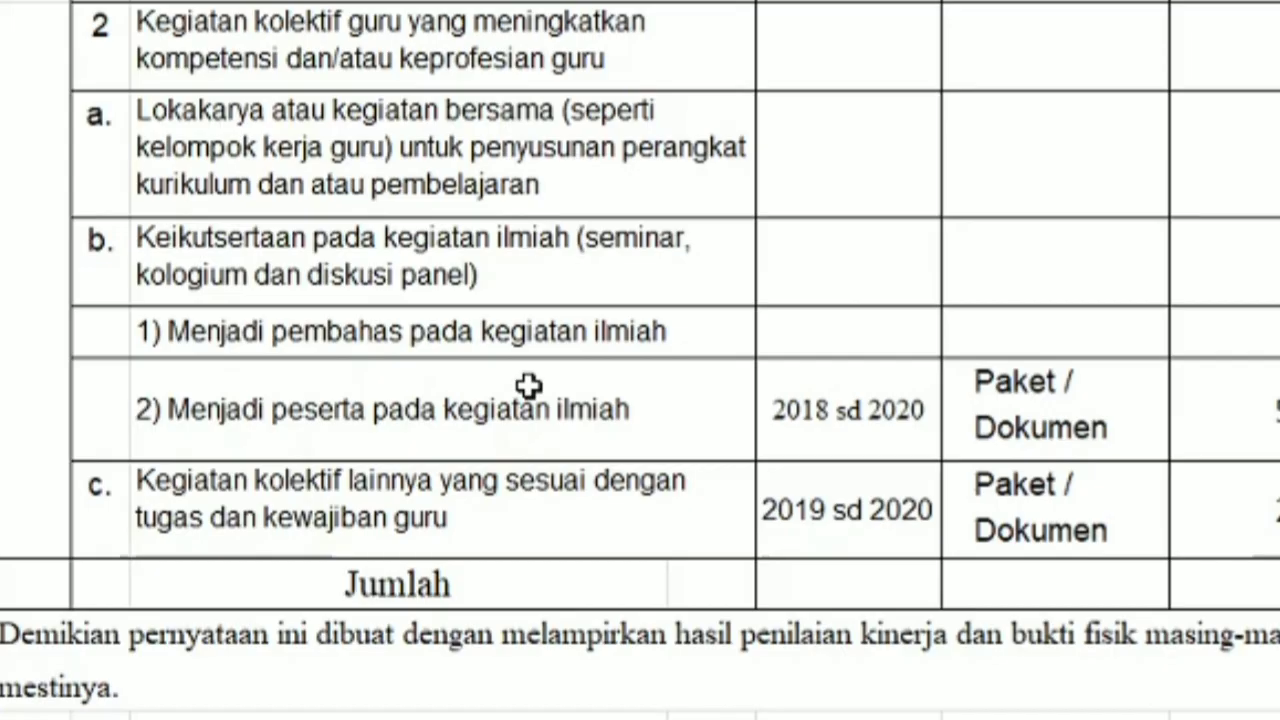
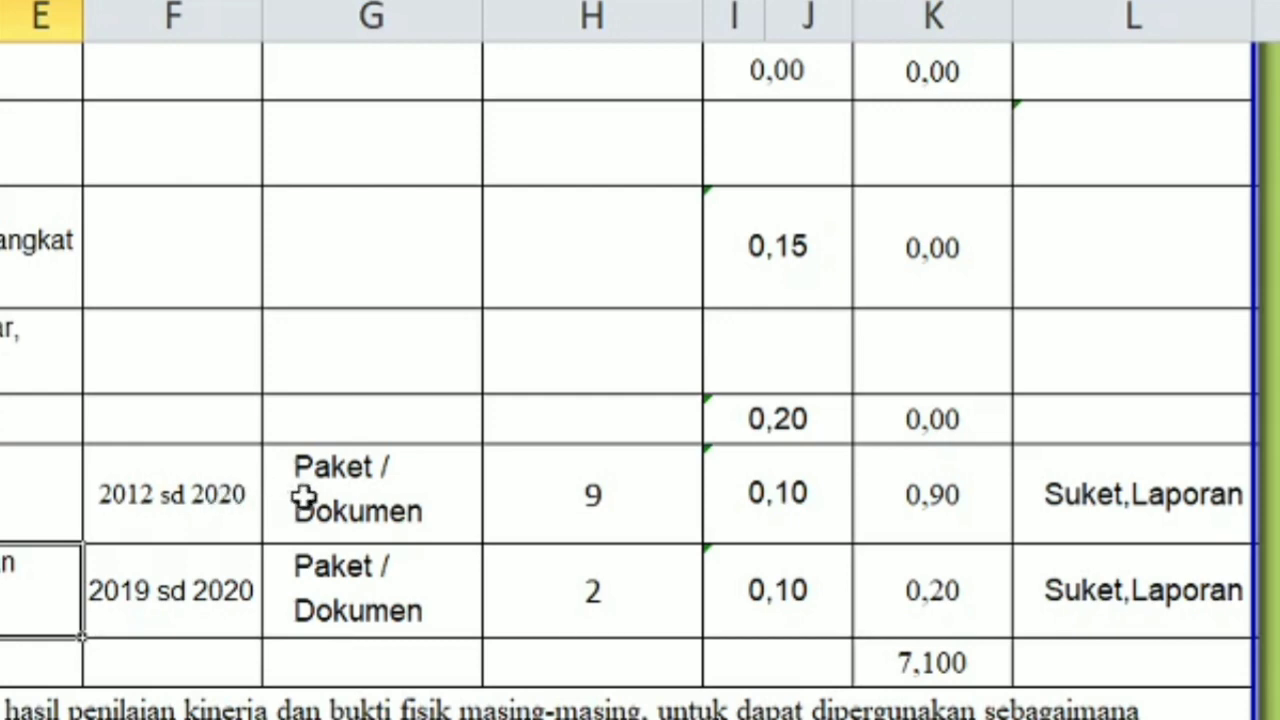
Step: Examine the volumes, credit points and physical evidence entries of the training items and the collective activities
{"action": "left_click", "coordinate": [597, 510]}
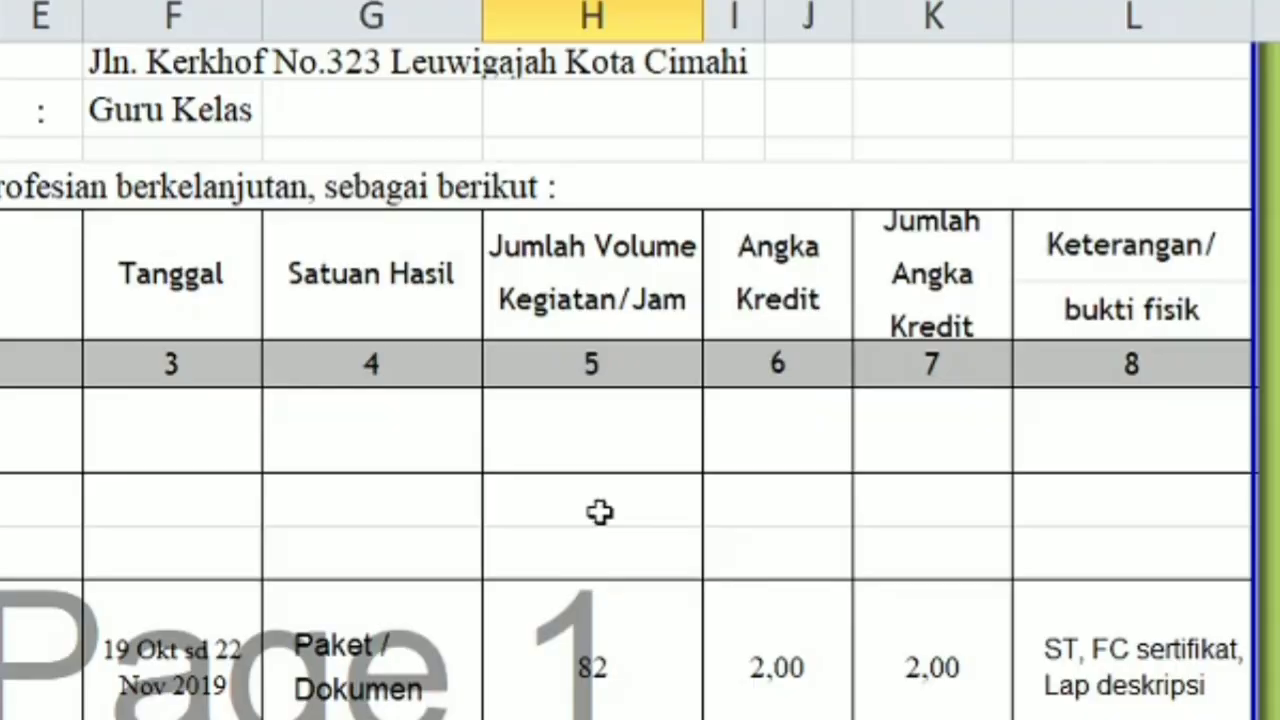
{"action": "scroll", "coordinate": [607, 457], "scroll_direction": "down", "scroll_amount": 1}
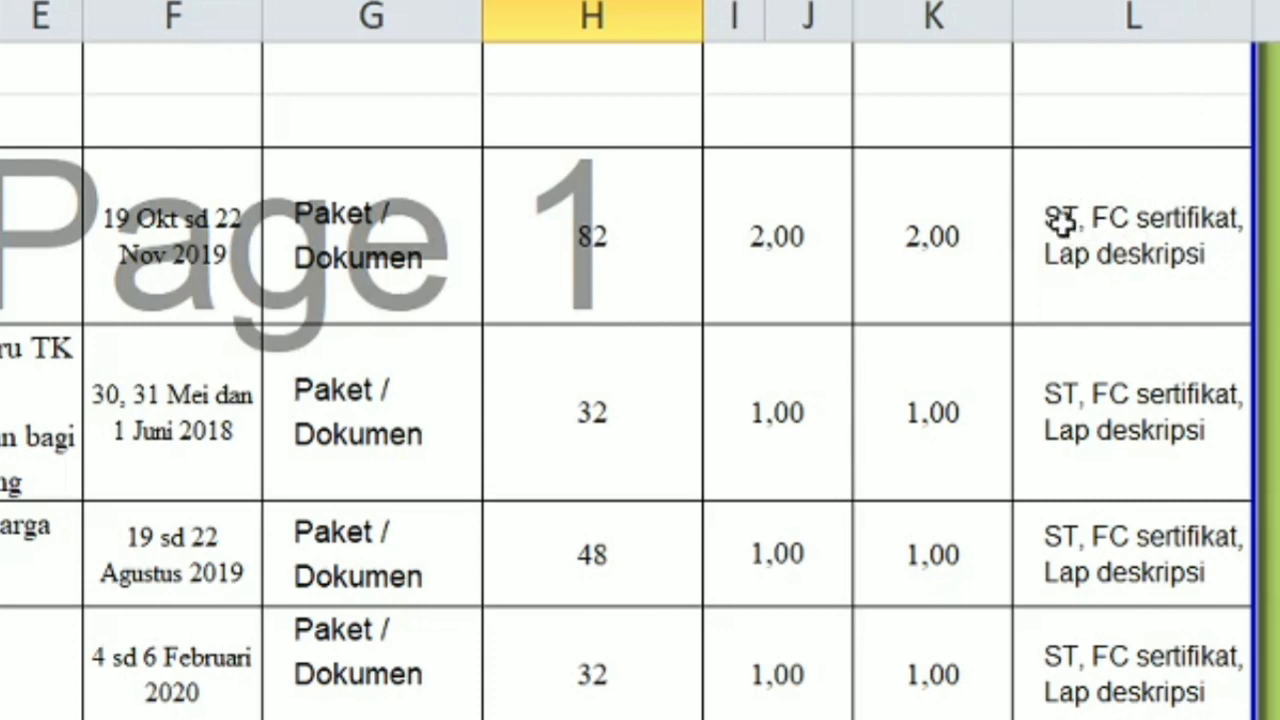
{"action": "scroll", "coordinate": [995, 435], "scroll_direction": "down", "scroll_amount": 10}
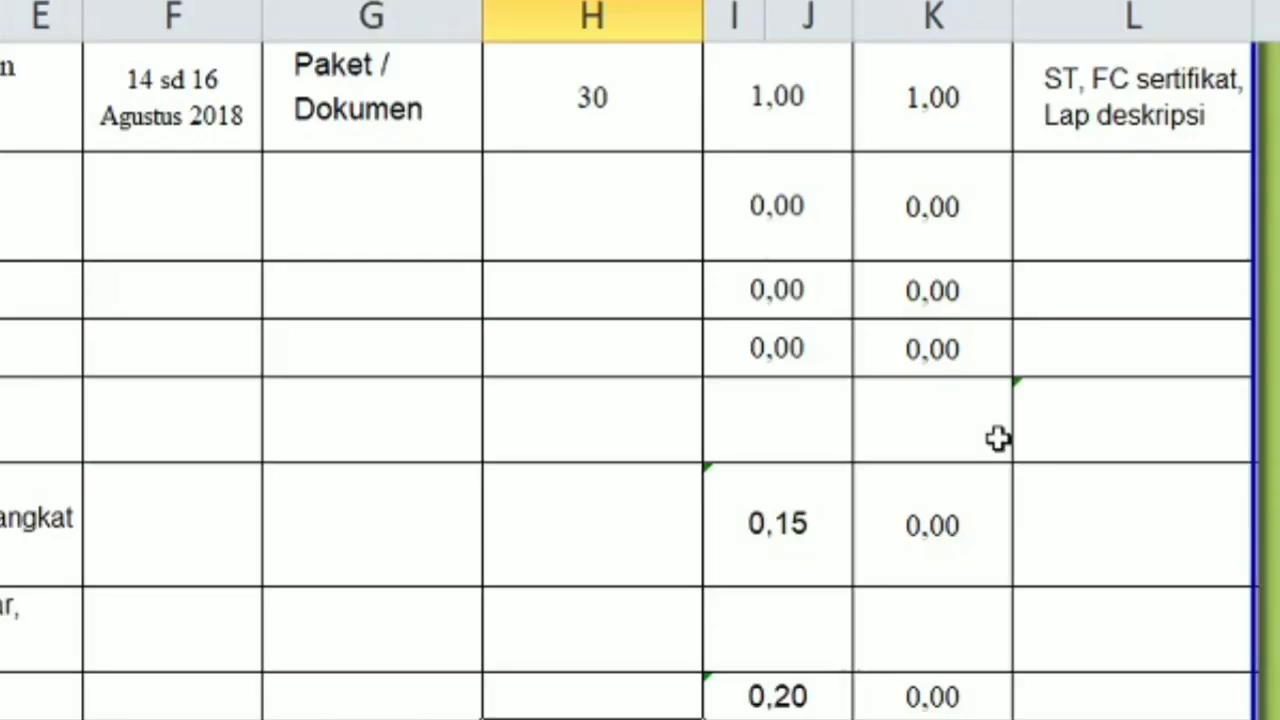
{"action": "scroll", "coordinate": [1000, 440], "scroll_direction": "up", "scroll_amount": 1}
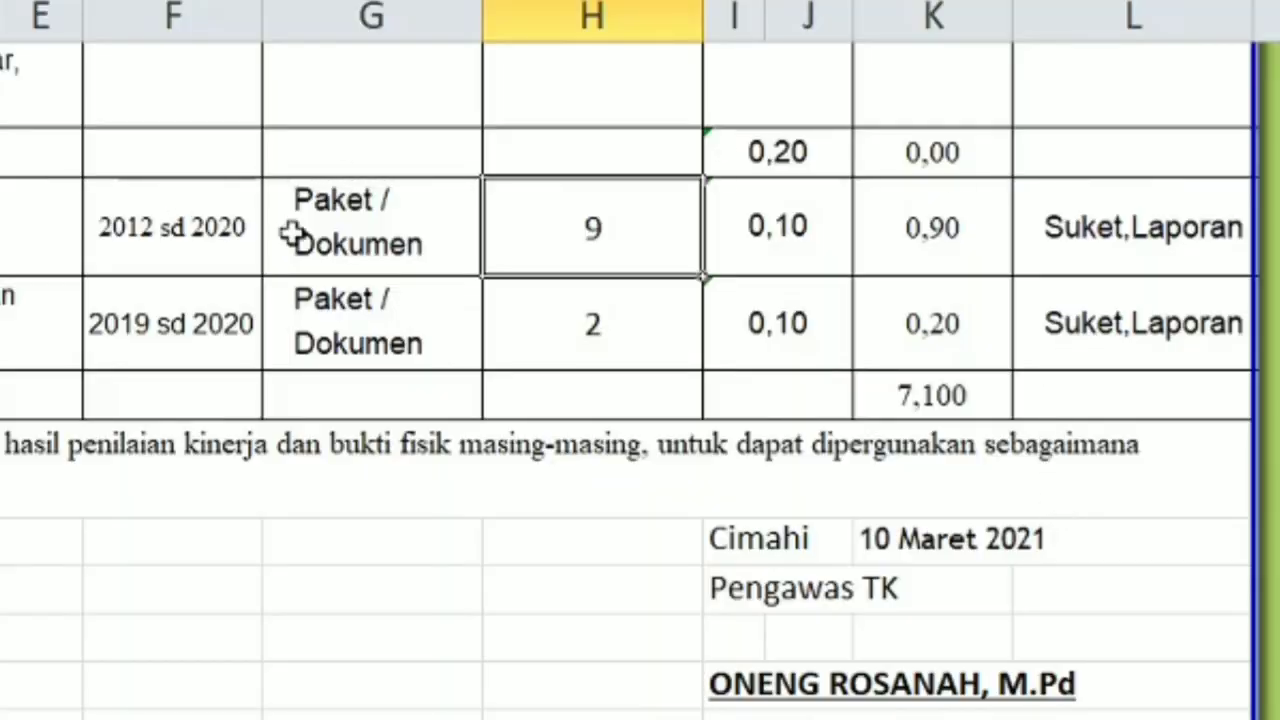
{"action": "left_click", "coordinate": [1100, 262]}
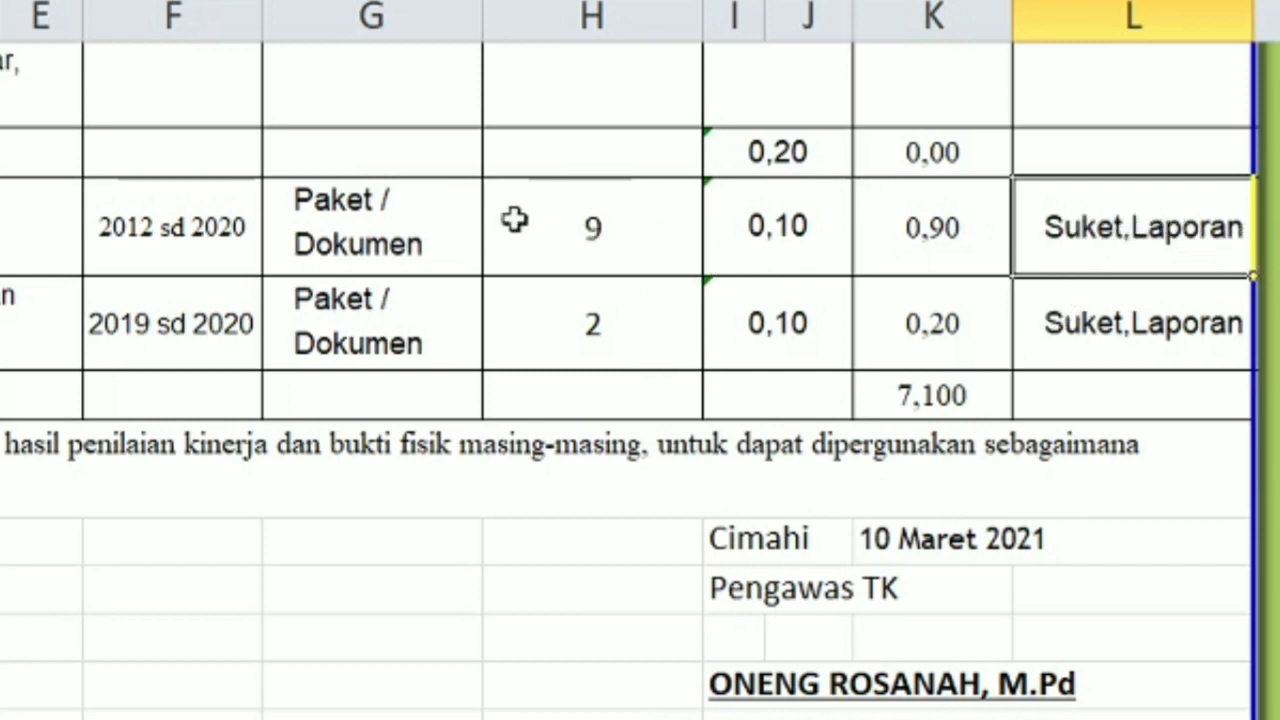
{"action": "left_click", "coordinate": [660, 243]}
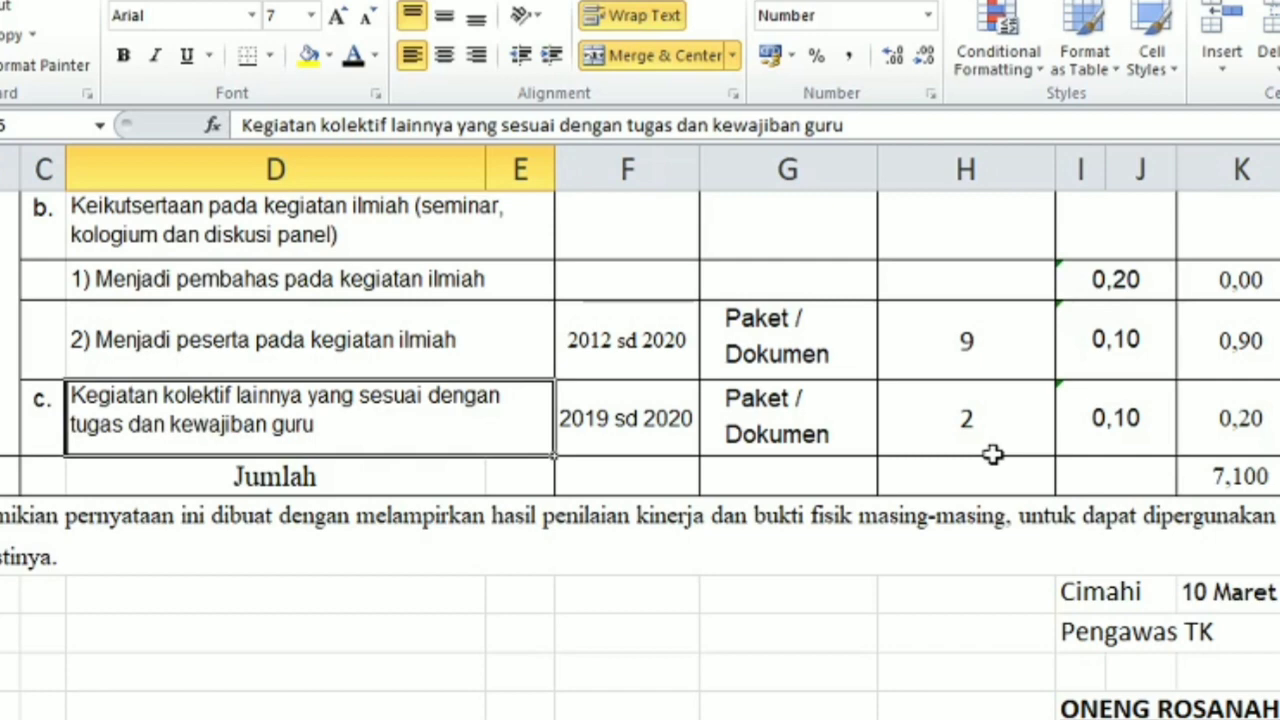
Step: Set the volume of "Kegiatan kolektif lainnya" to 7 and its date to "2012 sd 2021"
{"action": "left_click", "coordinate": [990, 436]}
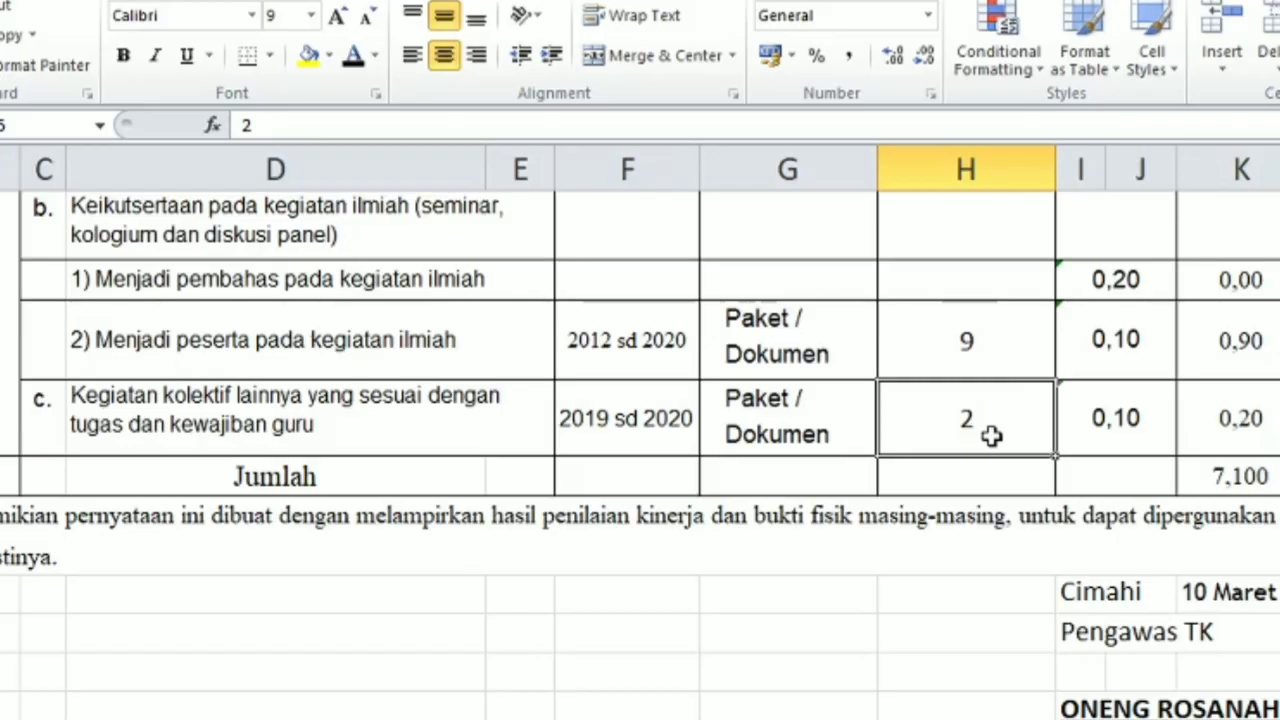
{"action": "type", "text": "7"}
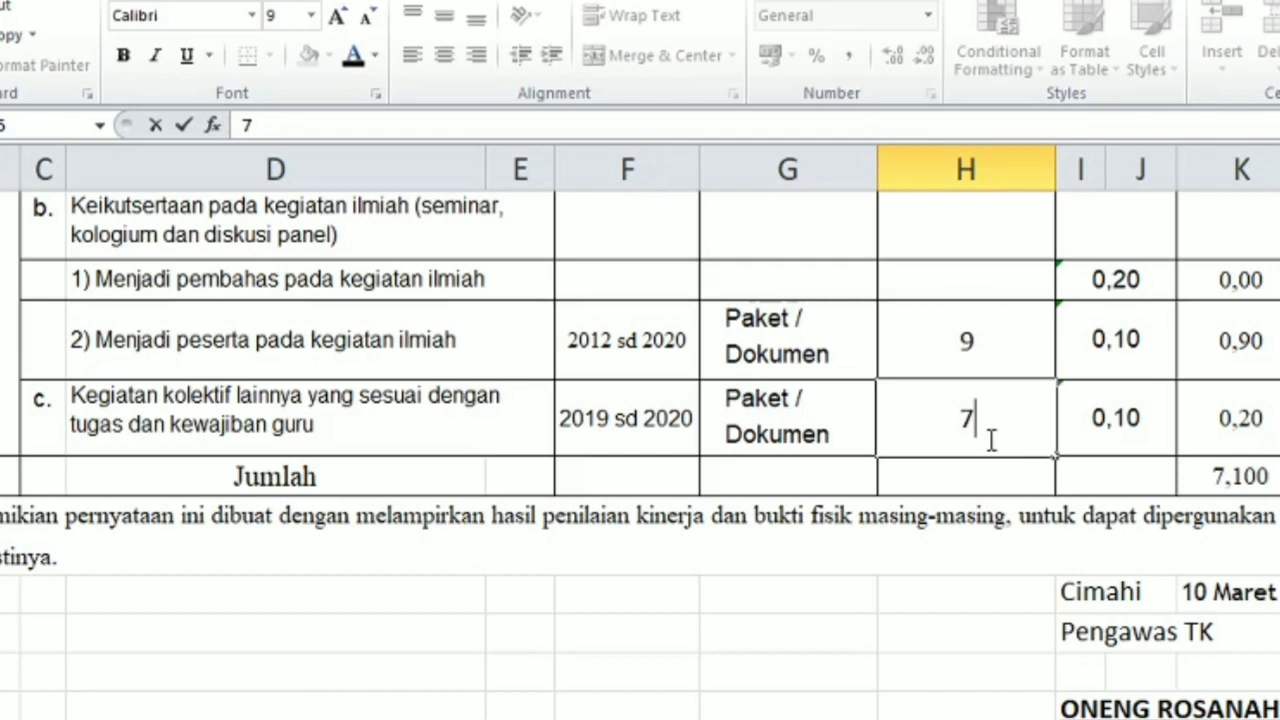
{"action": "left_click", "coordinate": [623, 420]}
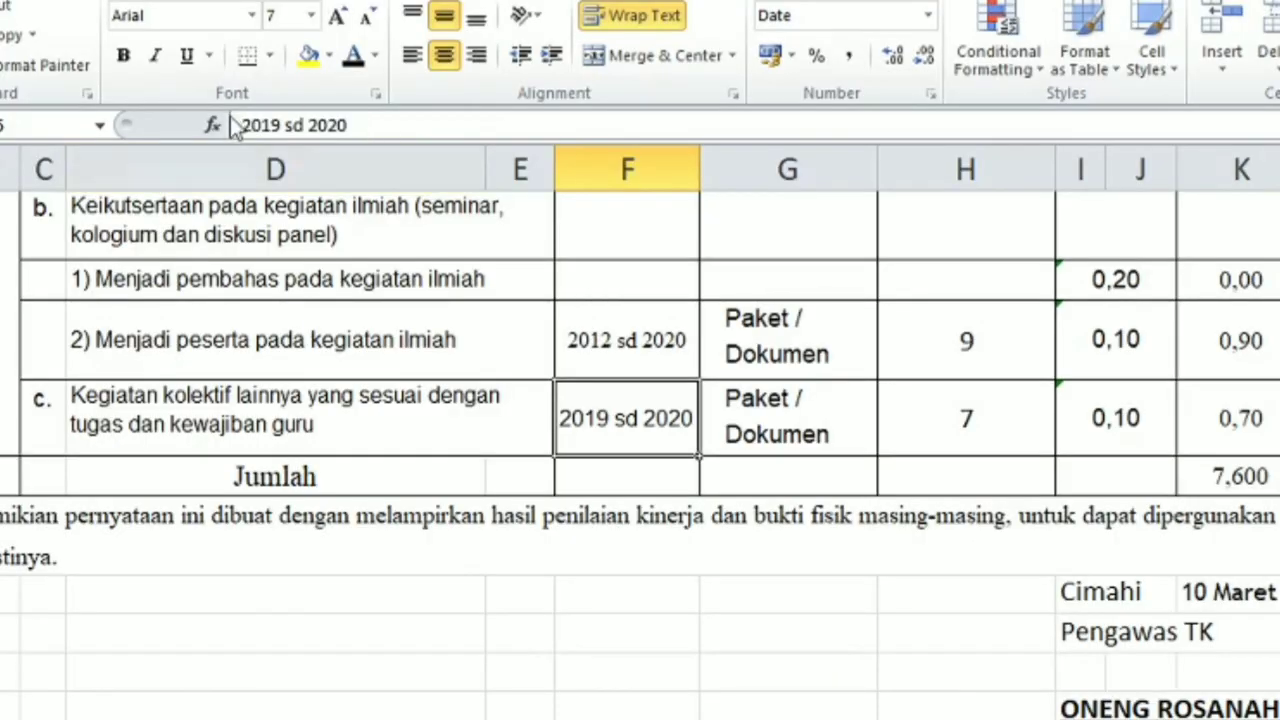
{"action": "left_click", "coordinate": [274, 125]}
{"action": "key", "text": "Delete"}
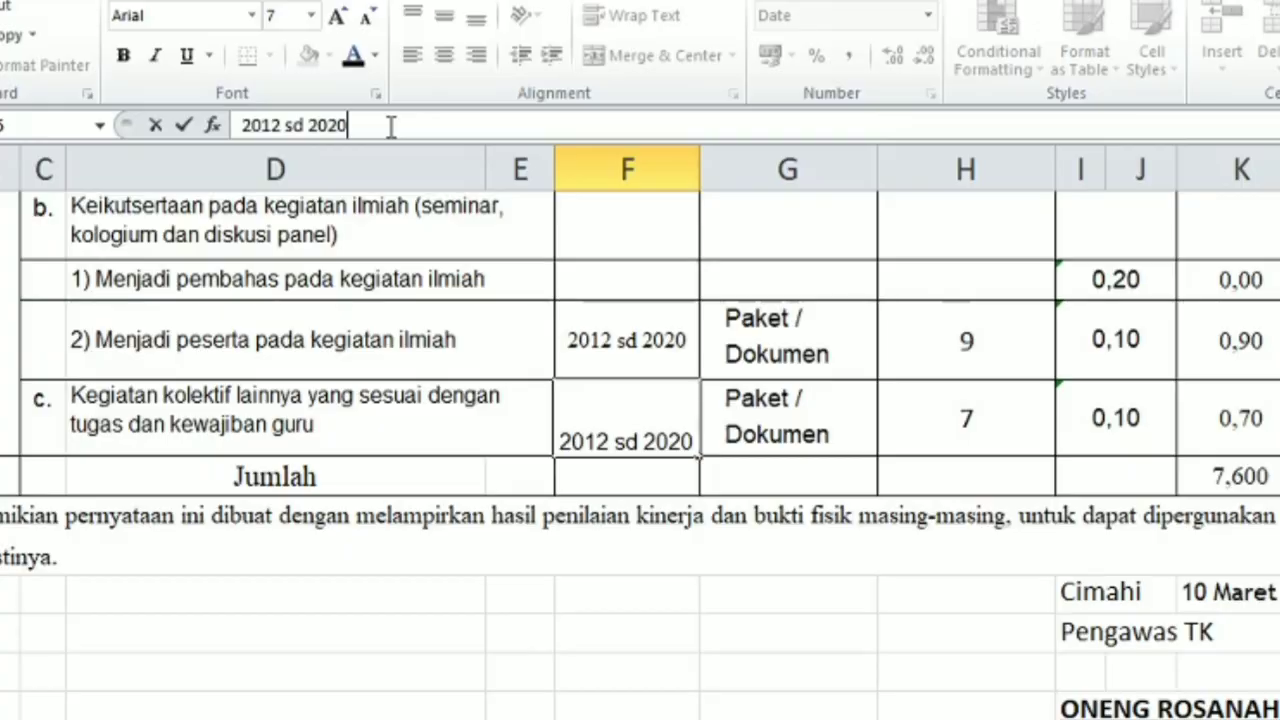
{"action": "key", "text": "BackSpace"}
{"action": "type", "text": "1"}
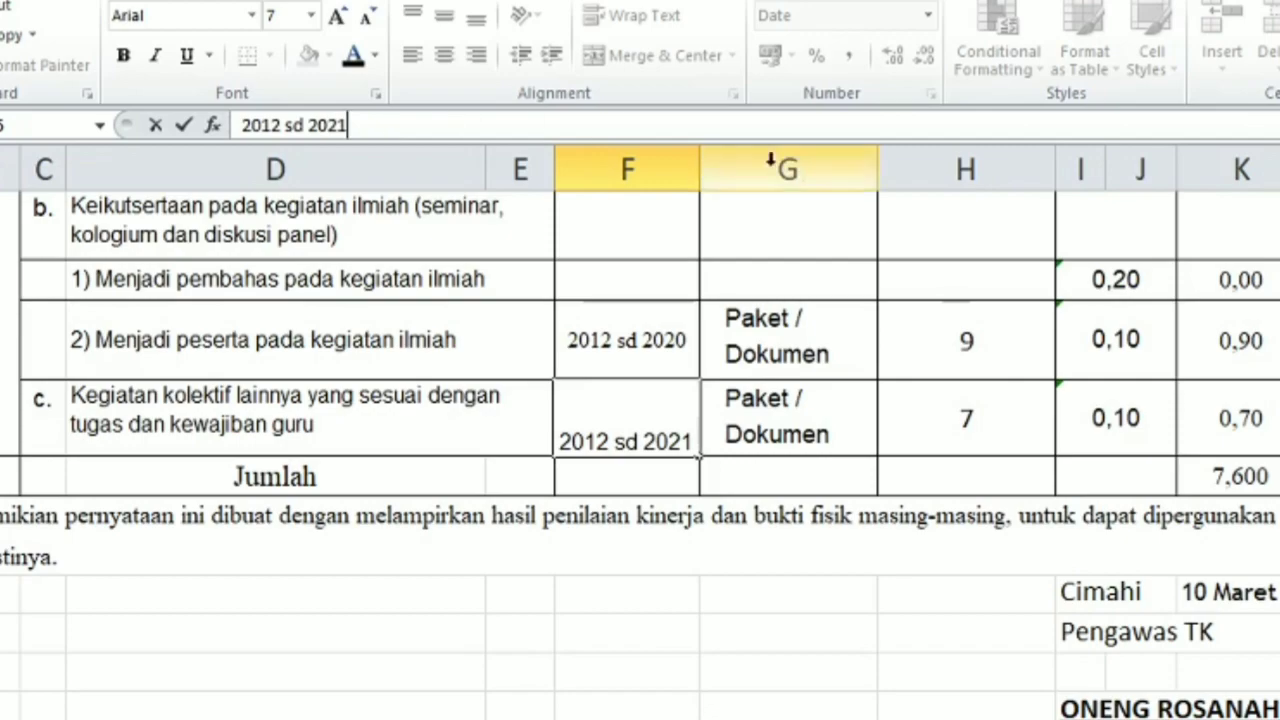
Step: Examine the volume, description and physical evidence entries of "Kegiatan kolektif lainnya"
{"action": "left_click", "coordinate": [929, 466]}
{"action": "left_click", "coordinate": [971, 420]}
{"action": "left_click", "coordinate": [213, 409]}
{"action": "left_click", "coordinate": [1140, 445]}
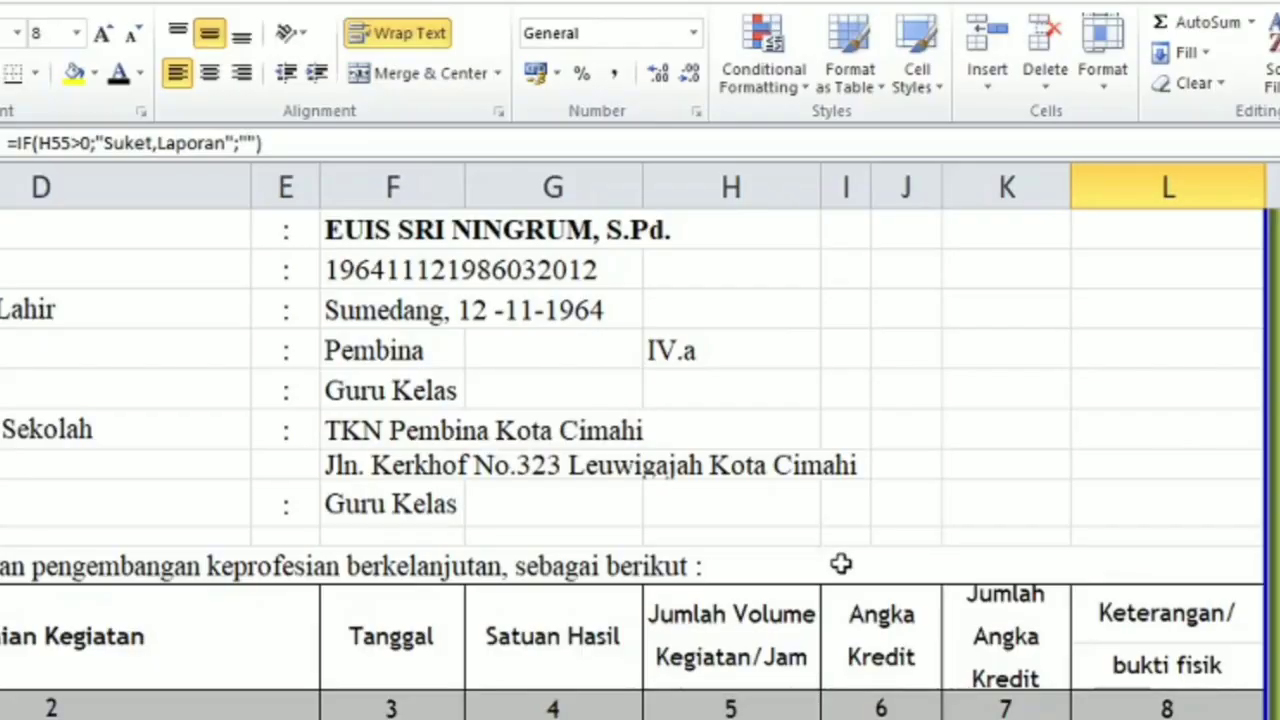
Step: Examine the date, unit and volume entries of item e, the research report presented at school, under "Melaksanakan publikasi ilmiah"
{"action": "scroll", "coordinate": [826, 586], "scroll_direction": "down", "scroll_amount": 15}
{"action": "scroll", "coordinate": [826, 586], "scroll_direction": "down", "scroll_amount": 3}
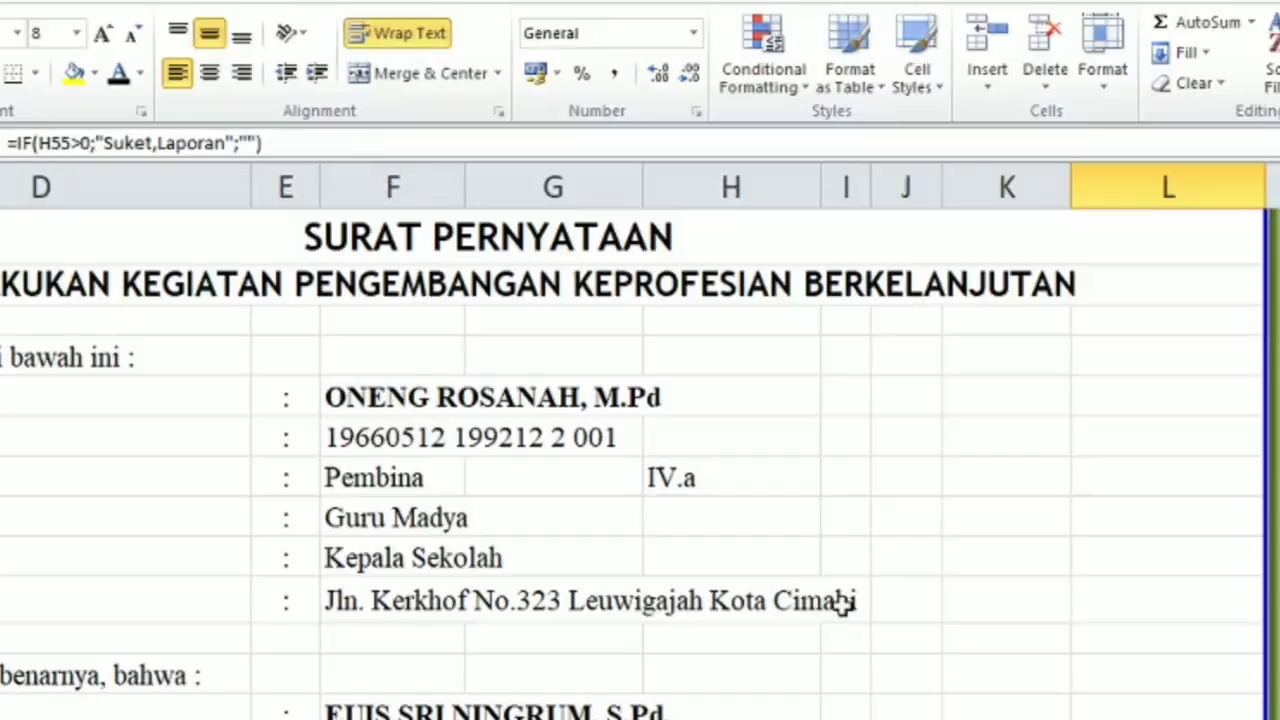
{"action": "scroll", "coordinate": [843, 606], "scroll_direction": "down", "scroll_amount": 1}
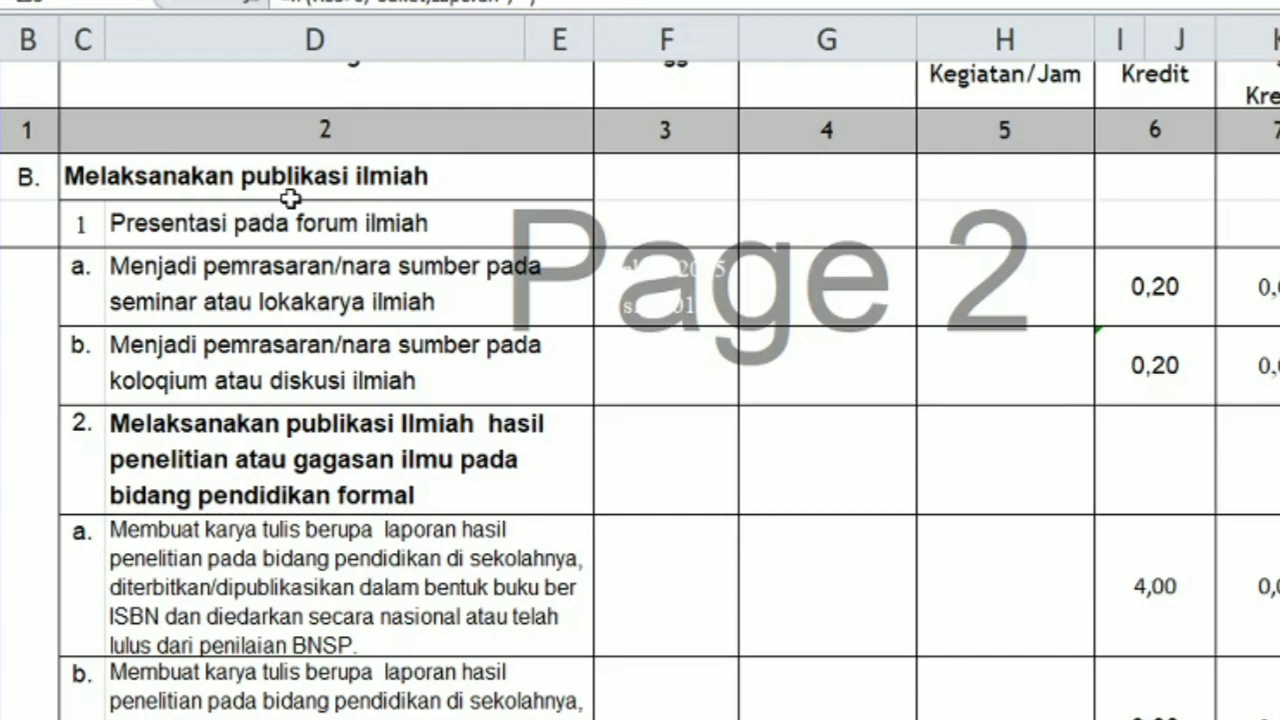
{"action": "scroll", "coordinate": [331, 200], "scroll_direction": "down", "scroll_amount": 2}
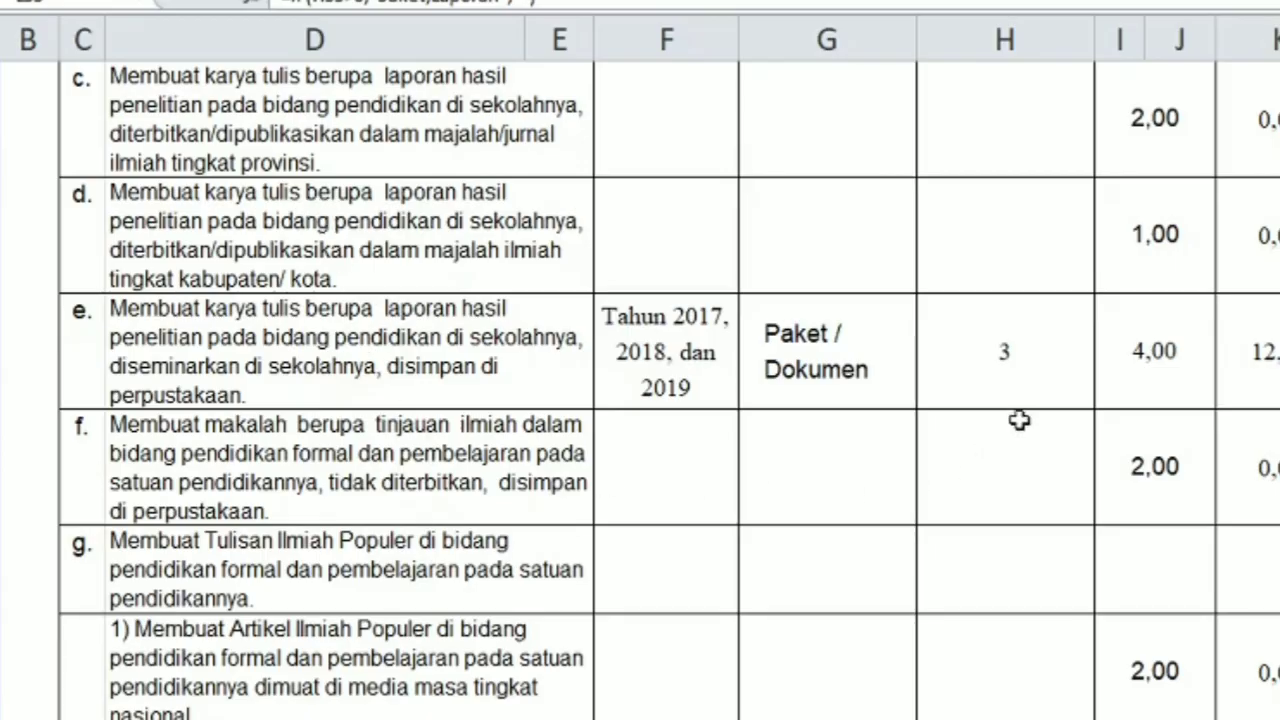
{"action": "left_click", "coordinate": [1042, 358]}
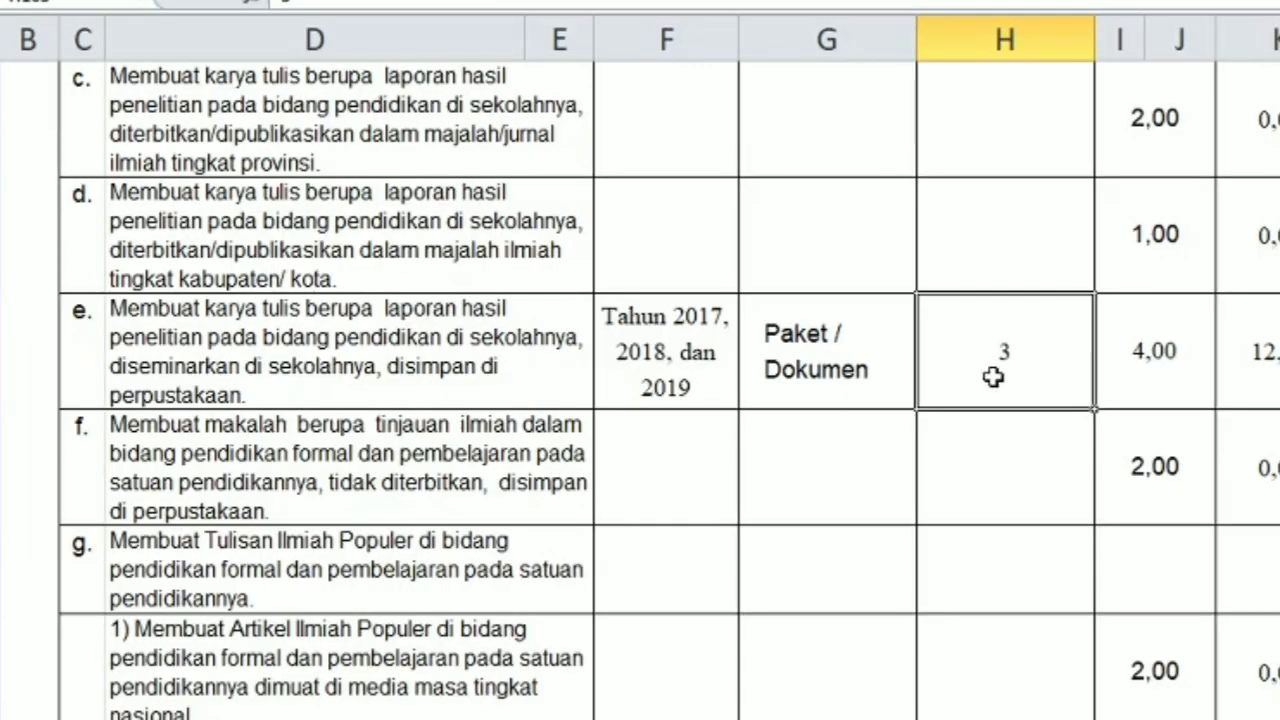
{"action": "left_click", "coordinate": [678, 346]}
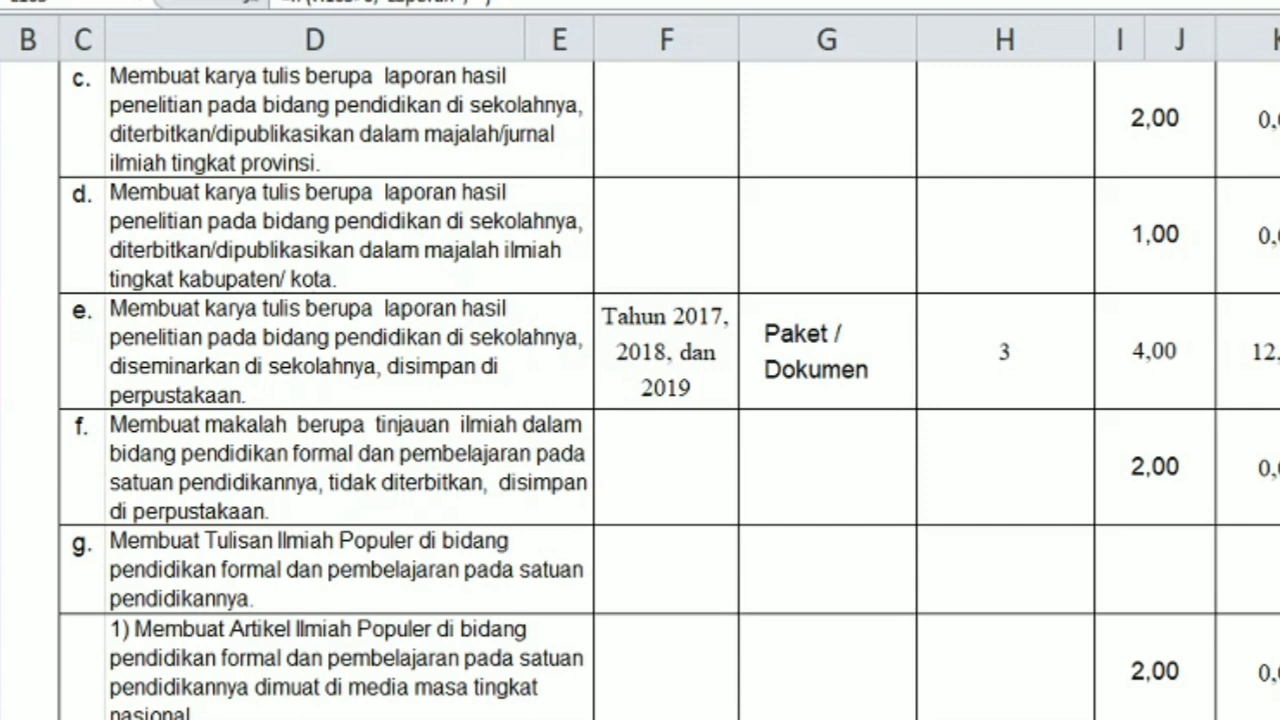
{"action": "left_click", "coordinate": [878, 344]}
{"action": "left_click", "coordinate": [1020, 349]}
{"action": "scroll", "coordinate": [1023, 351], "scroll_direction": "down", "scroll_amount": 3}
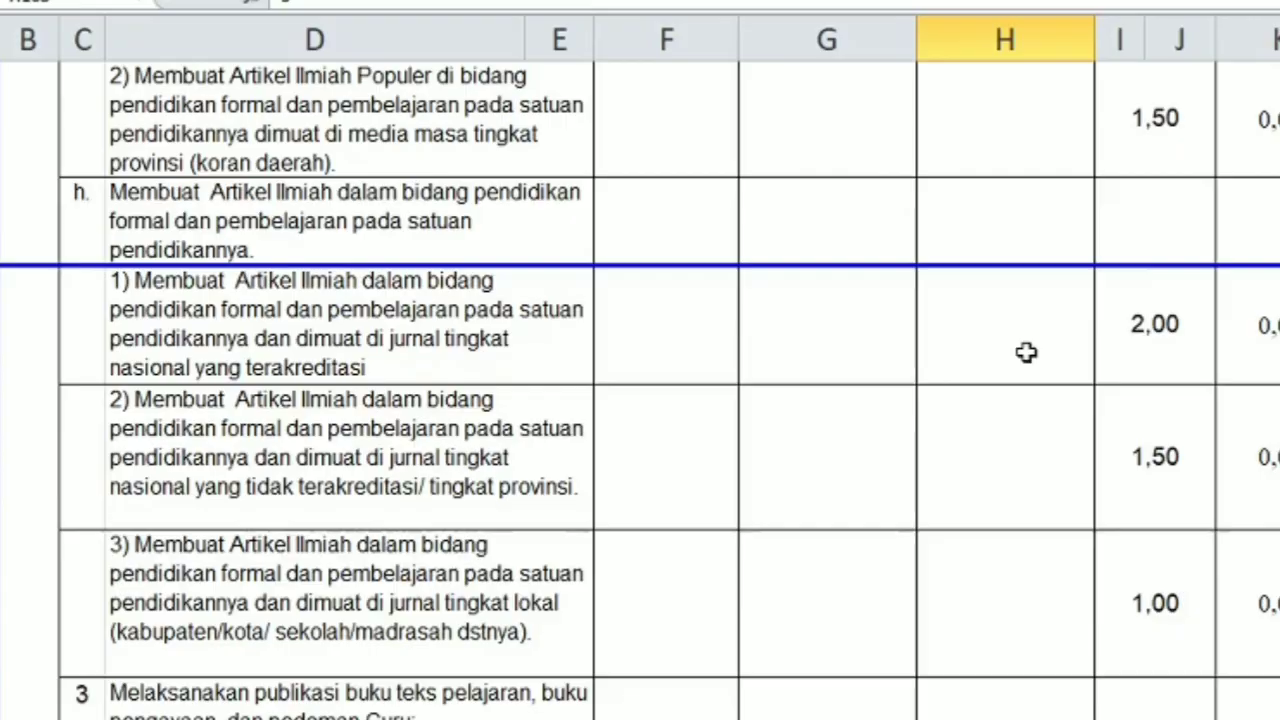
Step: Examine the remaining scientific publication items, including textbooks, modules, education books, translations and teacher guidebooks
{"action": "scroll", "coordinate": [1026, 352], "scroll_direction": "down", "scroll_amount": 4}
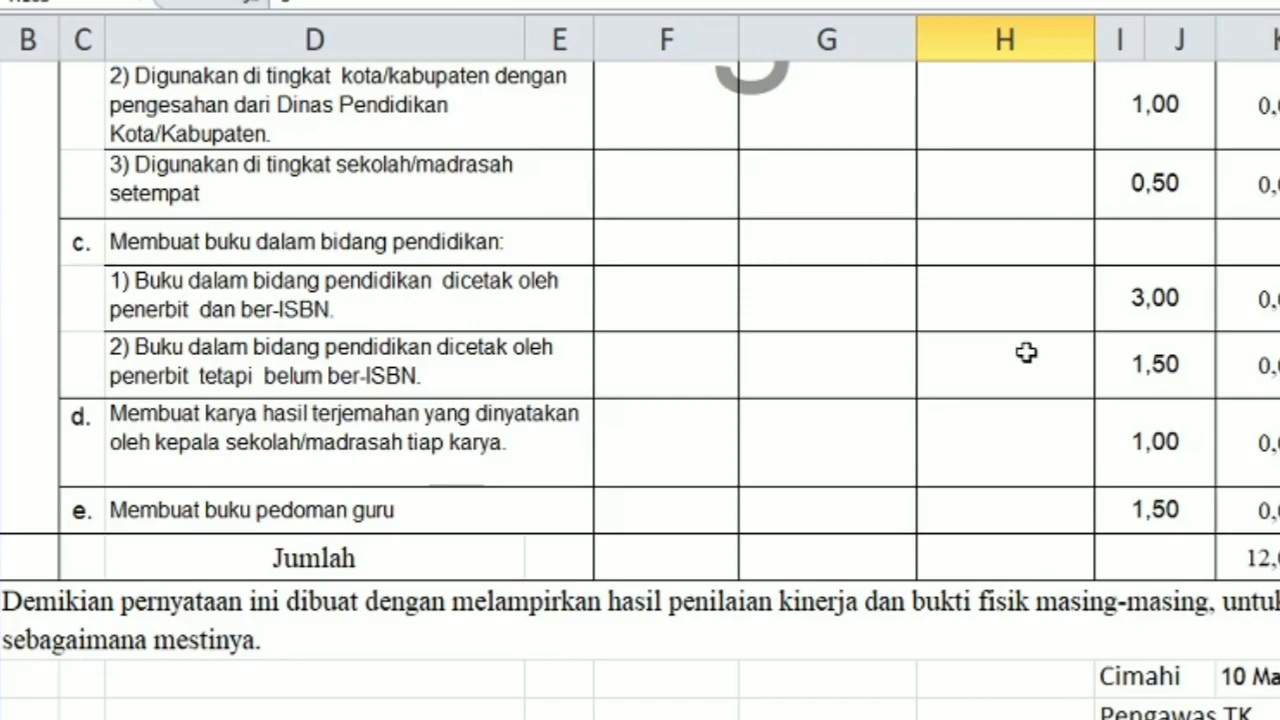
{"action": "scroll", "coordinate": [1026, 352], "scroll_direction": "up", "scroll_amount": 3}
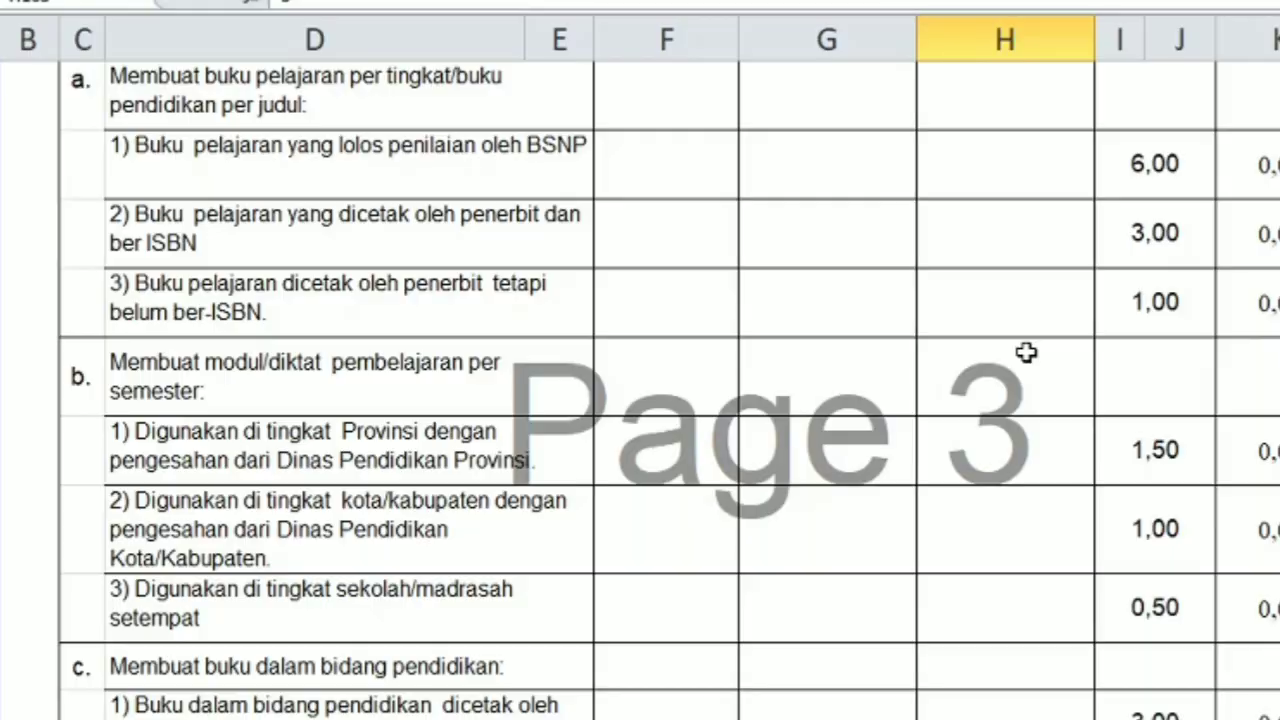
{"action": "scroll", "coordinate": [1026, 352], "scroll_direction": "down", "scroll_amount": 1}
{"action": "left_click", "coordinate": [1048, 330]}
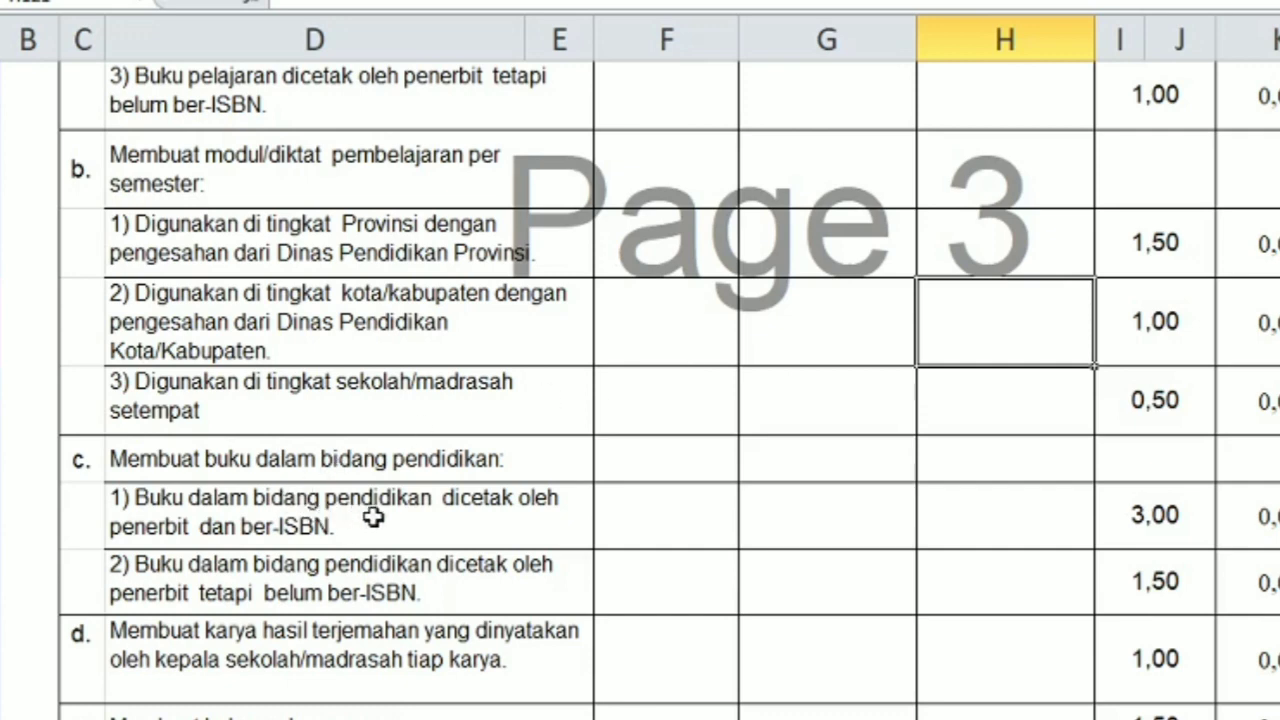
{"action": "left_click", "coordinate": [1008, 533]}
{"action": "scroll", "coordinate": [1008, 533], "scroll_direction": "down", "scroll_amount": 1}
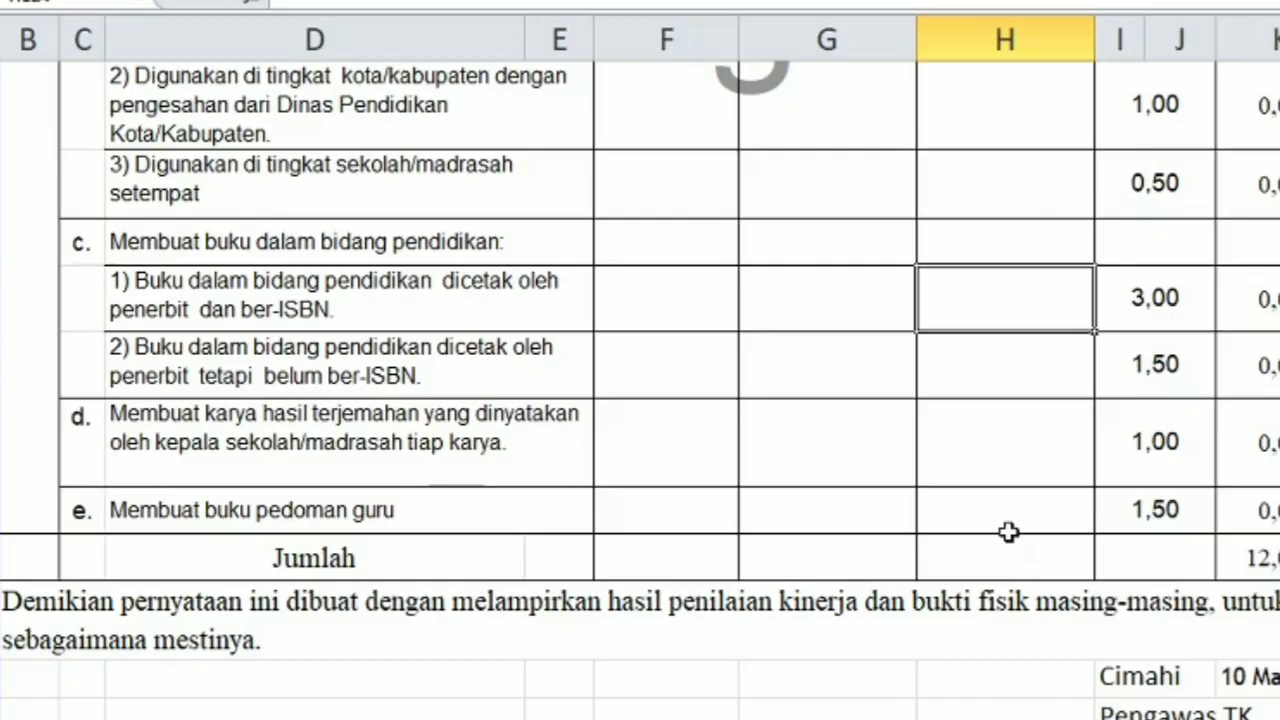
{"action": "scroll", "coordinate": [1006, 525], "scroll_direction": "up", "scroll_amount": 1}
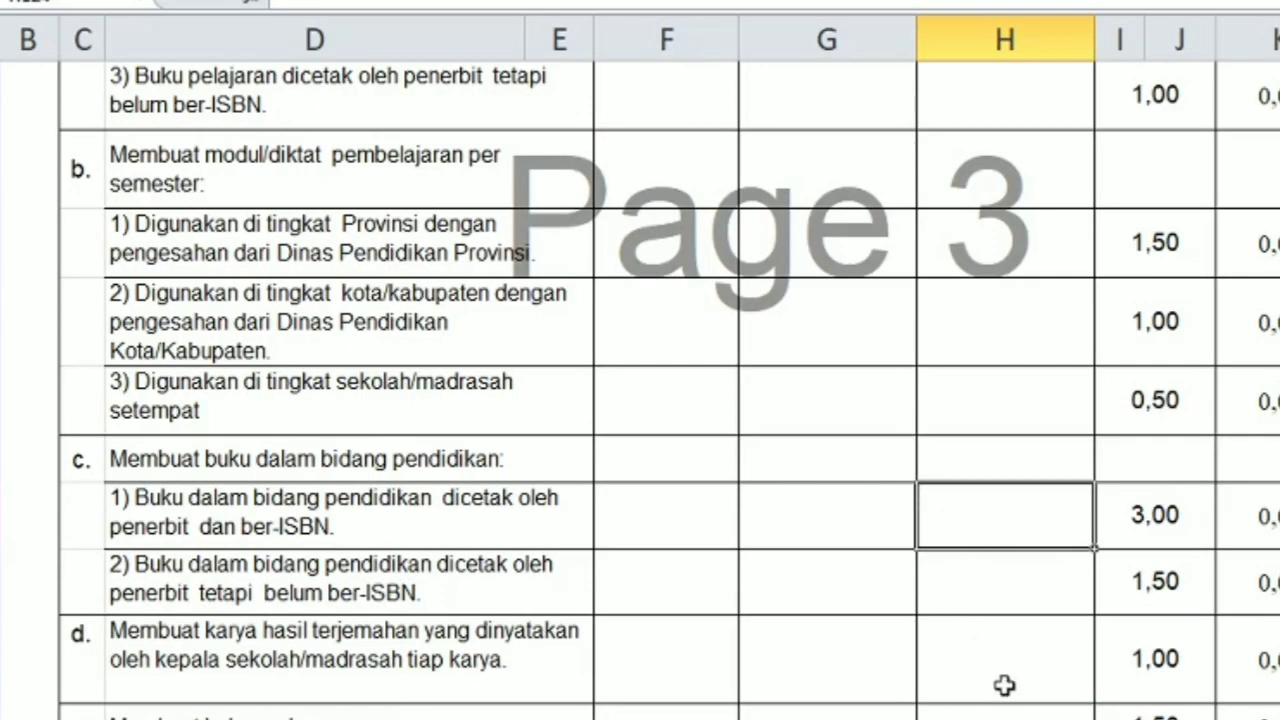
{"action": "scroll", "coordinate": [1004, 685], "scroll_direction": "down", "scroll_amount": 1}
{"action": "left_click", "coordinate": [997, 505]}
{"action": "scroll", "coordinate": [997, 499], "scroll_direction": "up", "scroll_amount": 3}
{"action": "scroll", "coordinate": [997, 499], "scroll_direction": "up", "scroll_amount": 4}
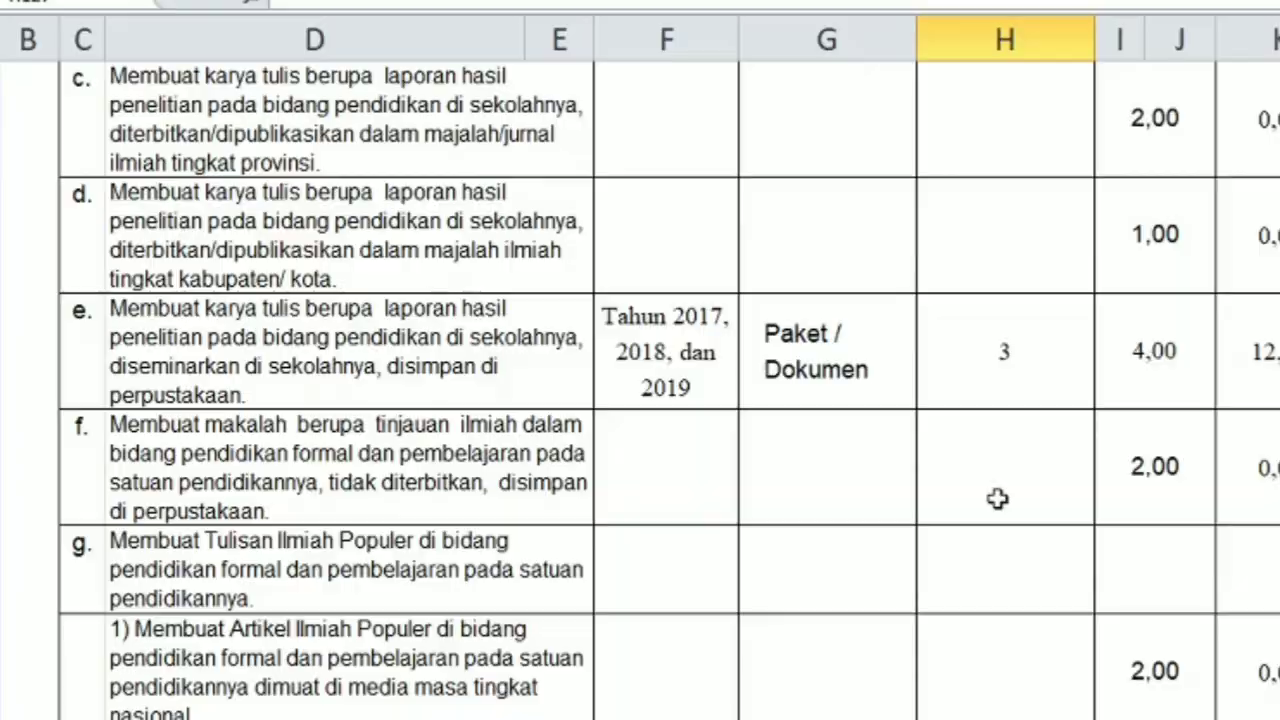
{"action": "scroll", "coordinate": [997, 499], "scroll_direction": "up", "scroll_amount": 2}
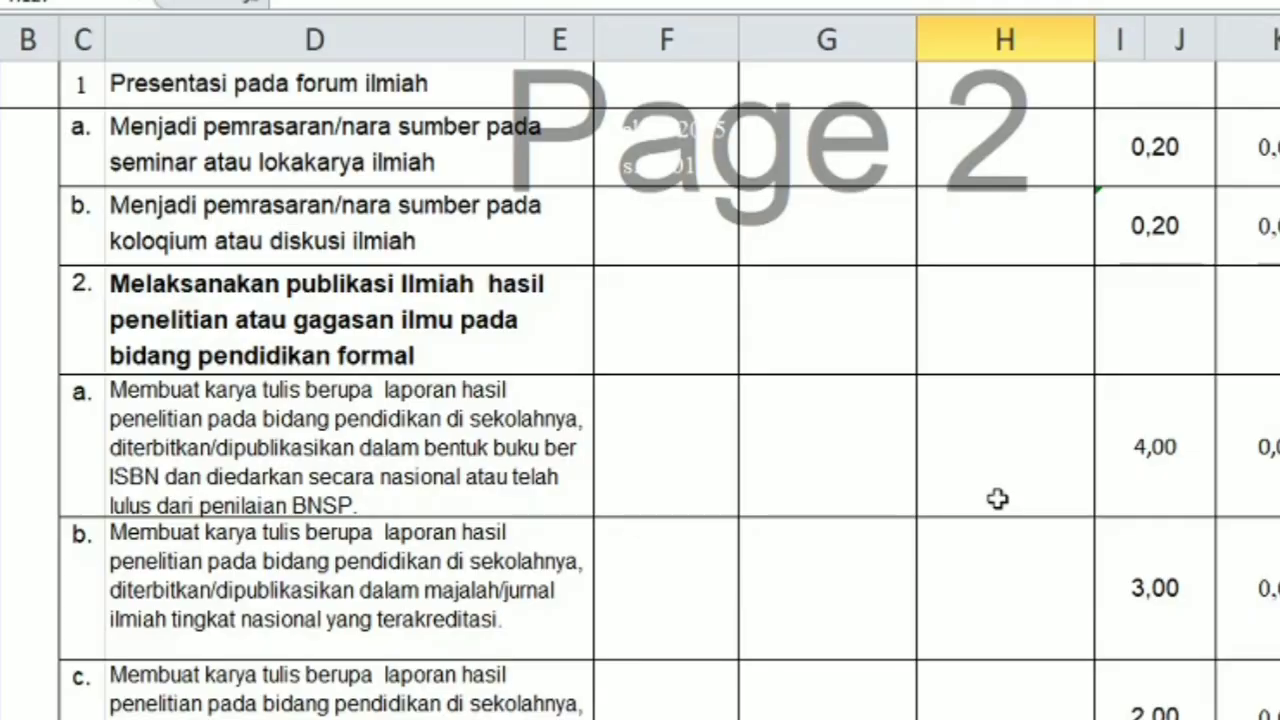
{"action": "scroll", "coordinate": [960, 494], "scroll_direction": "down", "scroll_amount": 2}
{"action": "scroll", "coordinate": [960, 494], "scroll_direction": "down", "scroll_amount": 5}
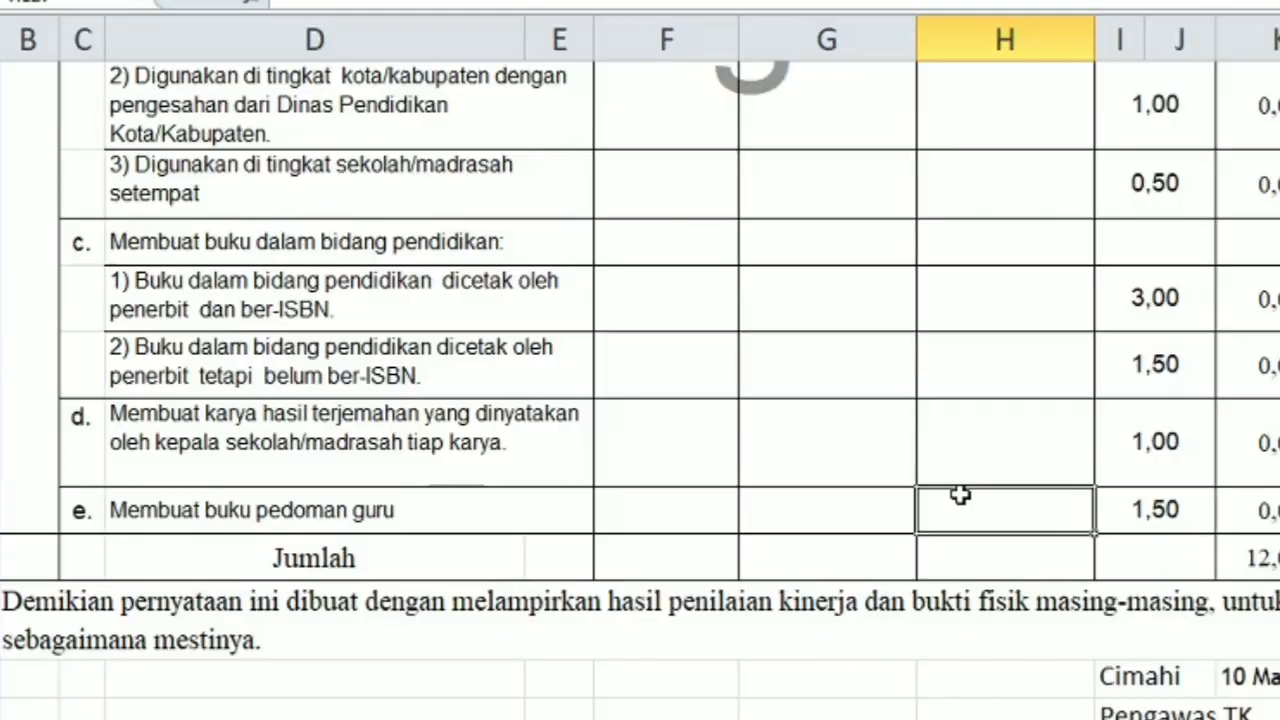
{"action": "scroll", "coordinate": [961, 497], "scroll_direction": "down", "scroll_amount": 6}
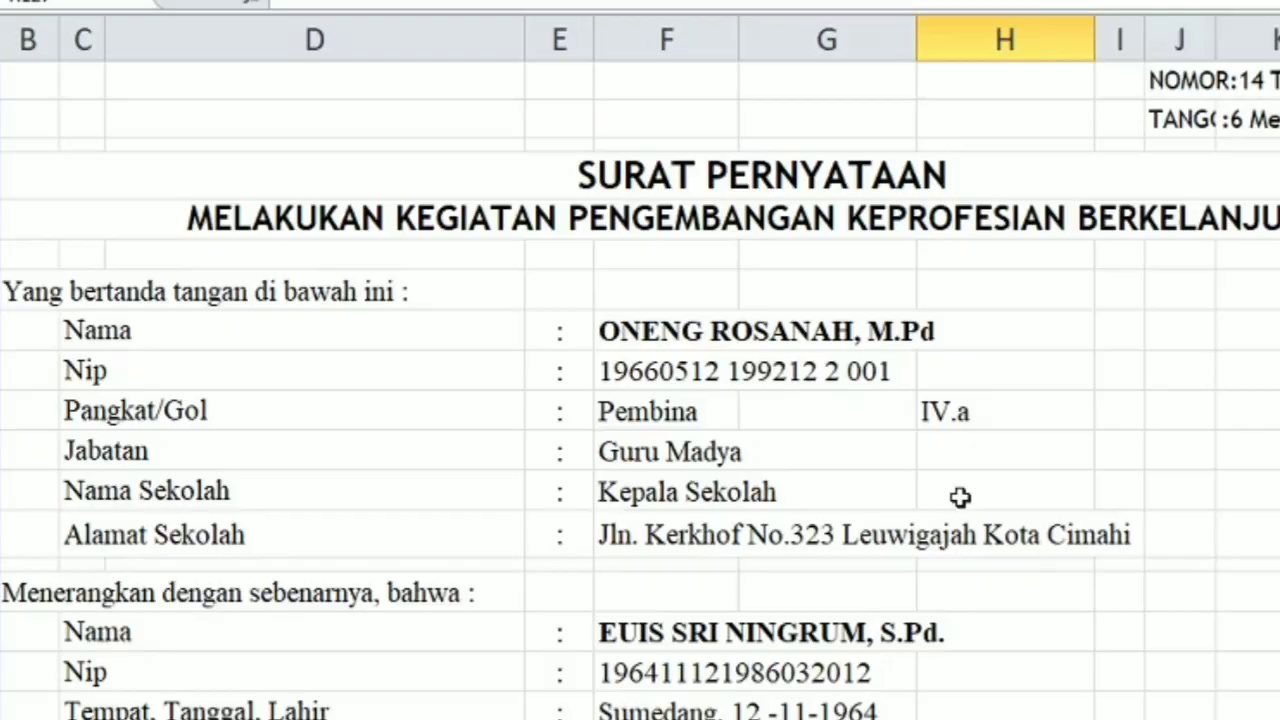
Step: Examine the "Melaksanakan karya inovatif" section, comparing the complex and simple categories for appropriate technology and art works with their credit points
{"action": "scroll", "coordinate": [960, 497], "scroll_direction": "down", "scroll_amount": 3}
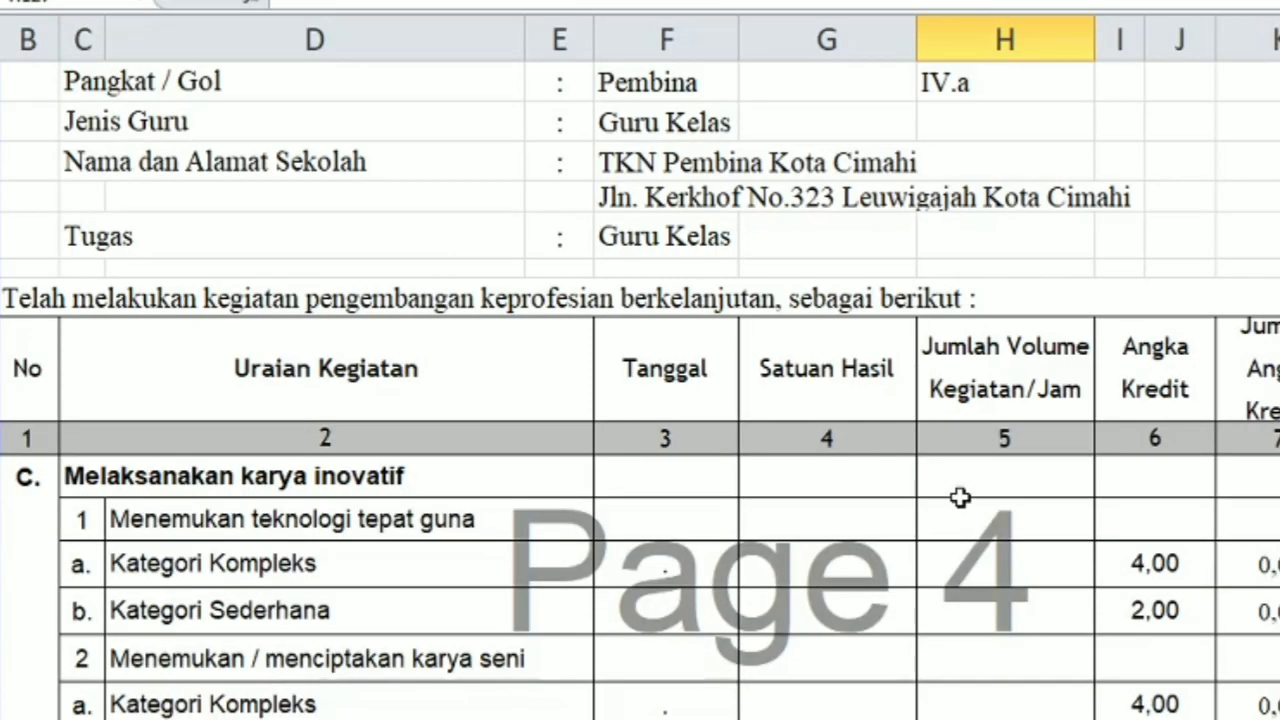
{"action": "left_click", "coordinate": [275, 489]}
{"action": "scroll", "coordinate": [258, 540], "scroll_direction": "down", "scroll_amount": 2}
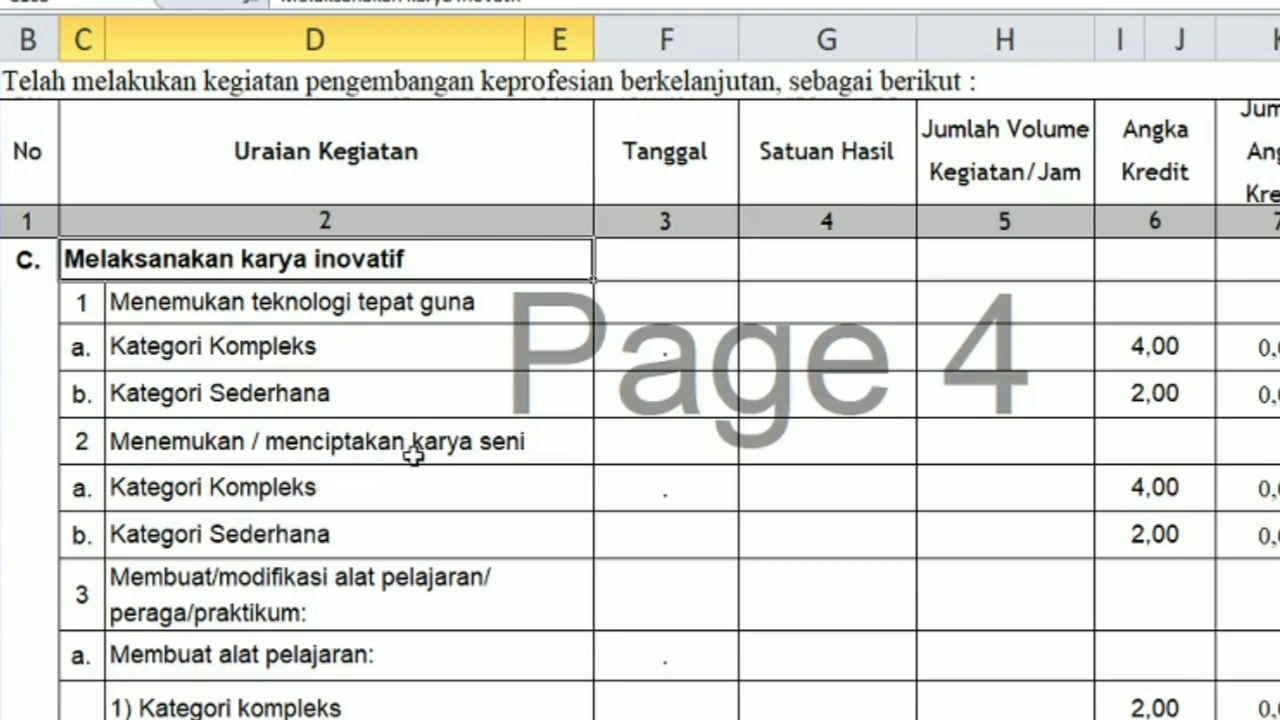
{"action": "left_click", "coordinate": [398, 306]}
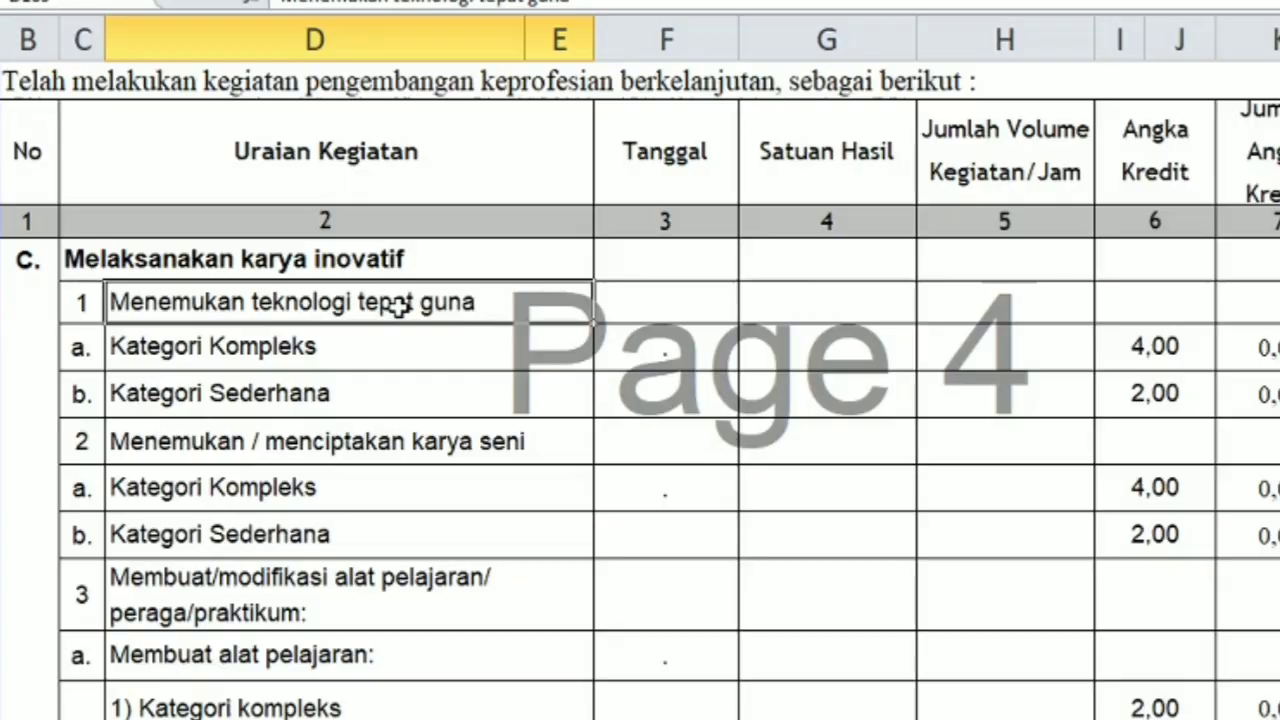
{"action": "left_click", "coordinate": [366, 353]}
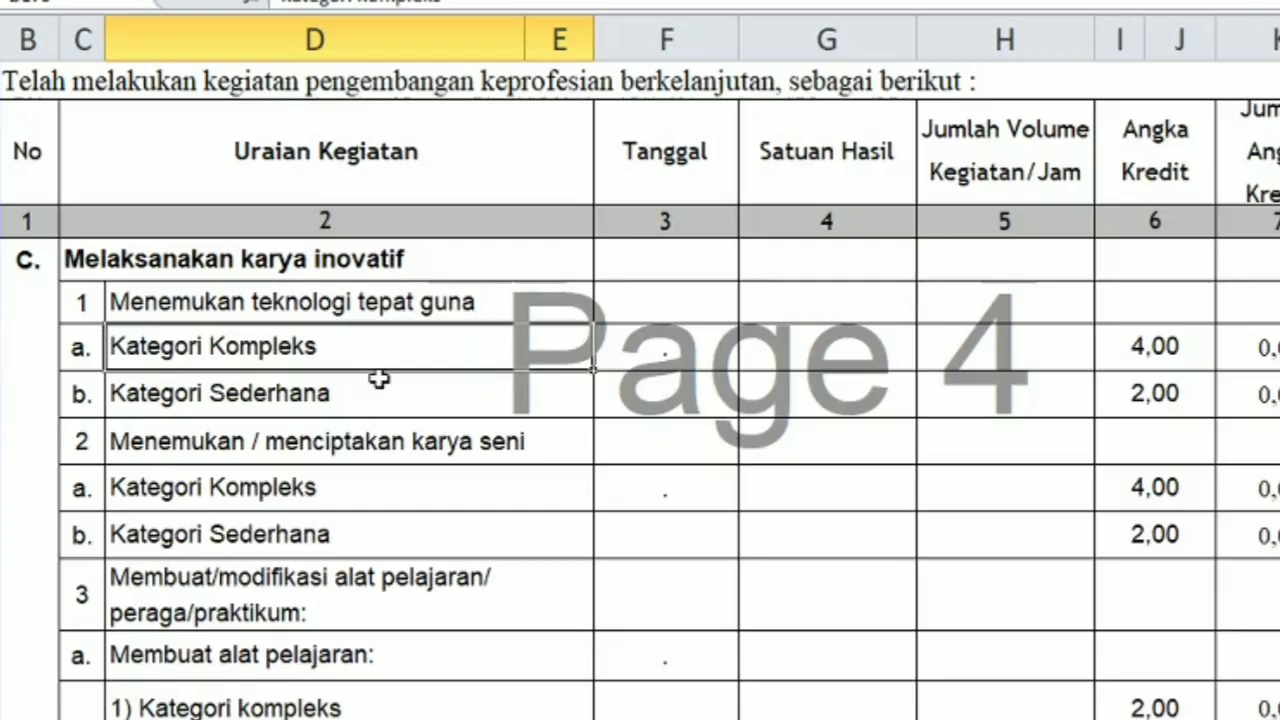
{"action": "left_click", "coordinate": [380, 396]}
{"action": "left_click", "coordinate": [386, 446]}
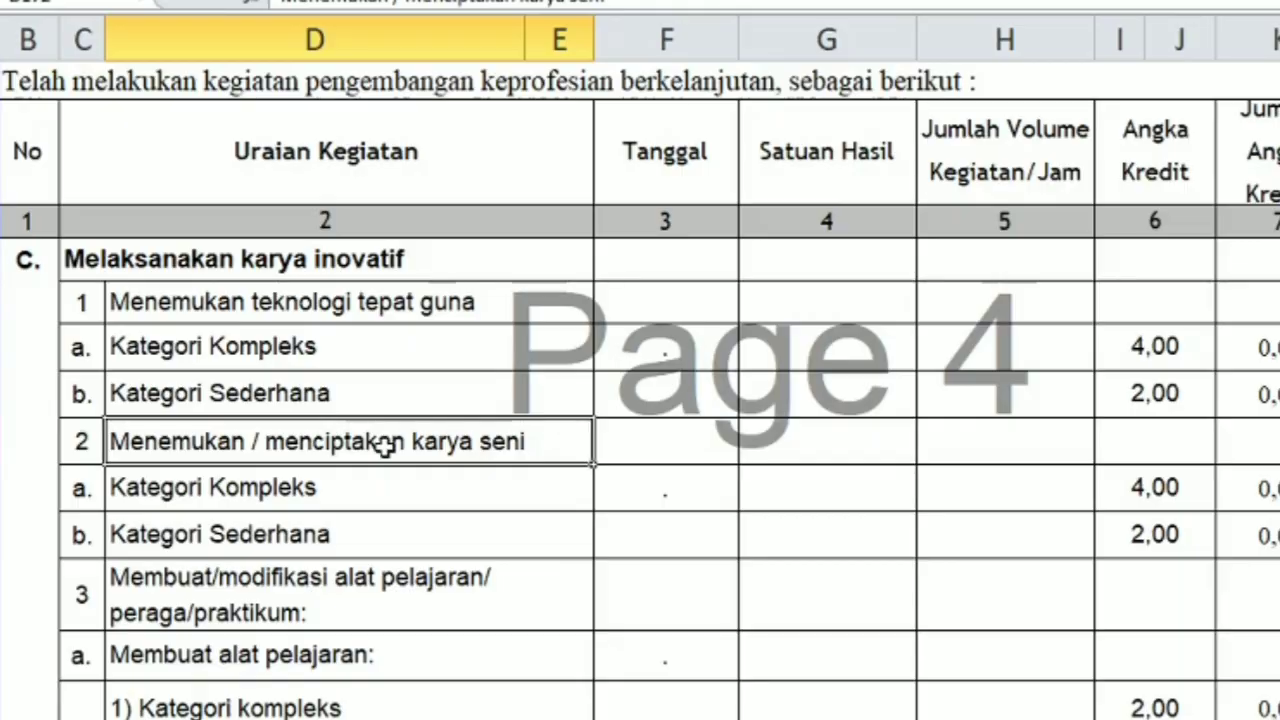
{"action": "left_click", "coordinate": [384, 487]}
{"action": "left_click", "coordinate": [380, 534]}
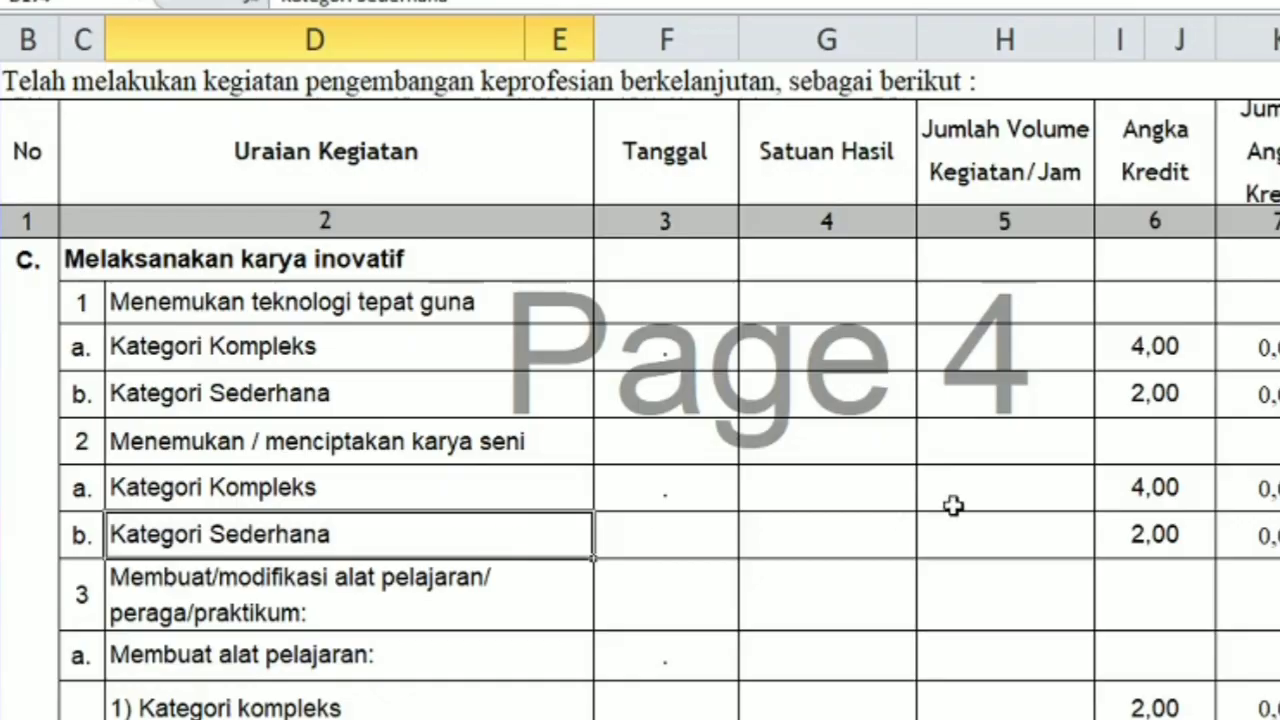
{"action": "left_click", "coordinate": [1195, 484]}
{"action": "left_click", "coordinate": [1172, 535]}
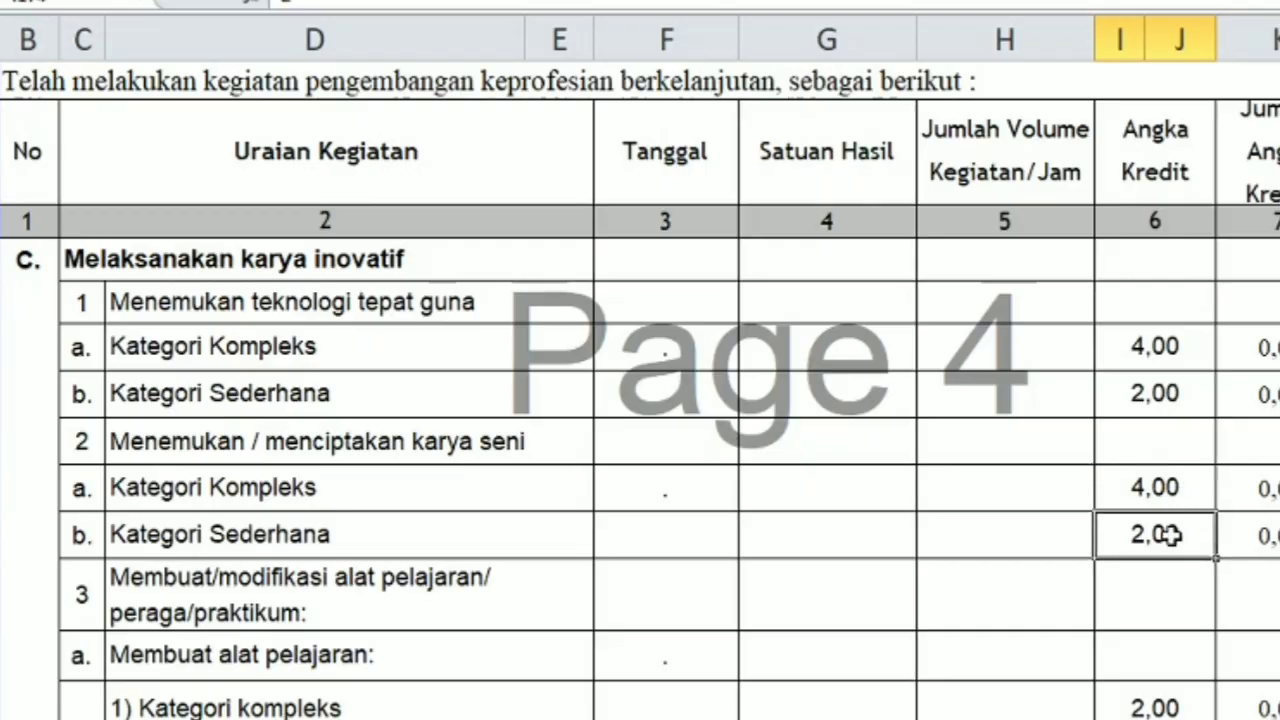
{"action": "scroll", "coordinate": [1151, 531], "scroll_direction": "down", "scroll_amount": 1}
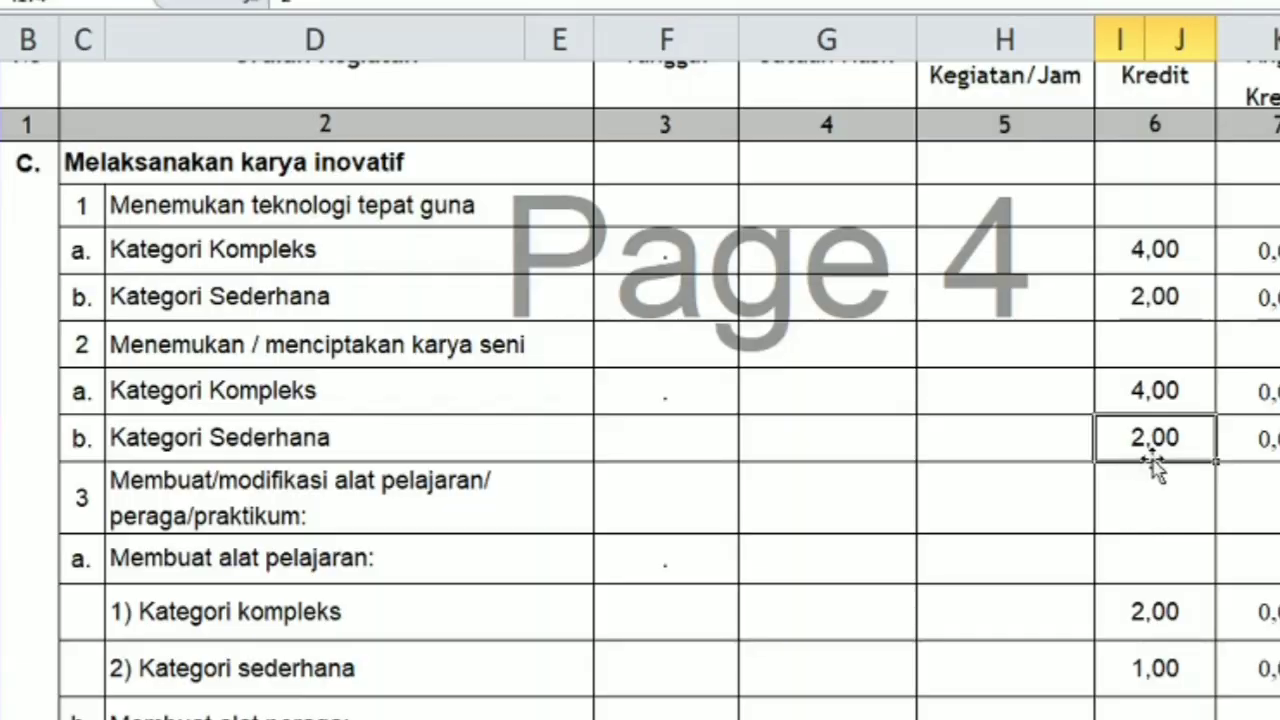
Step: Set the volume of "Kategori Kompleks" under "Menemukan / menciptakan karya seni" to 1
{"action": "left_click", "coordinate": [1018, 394]}
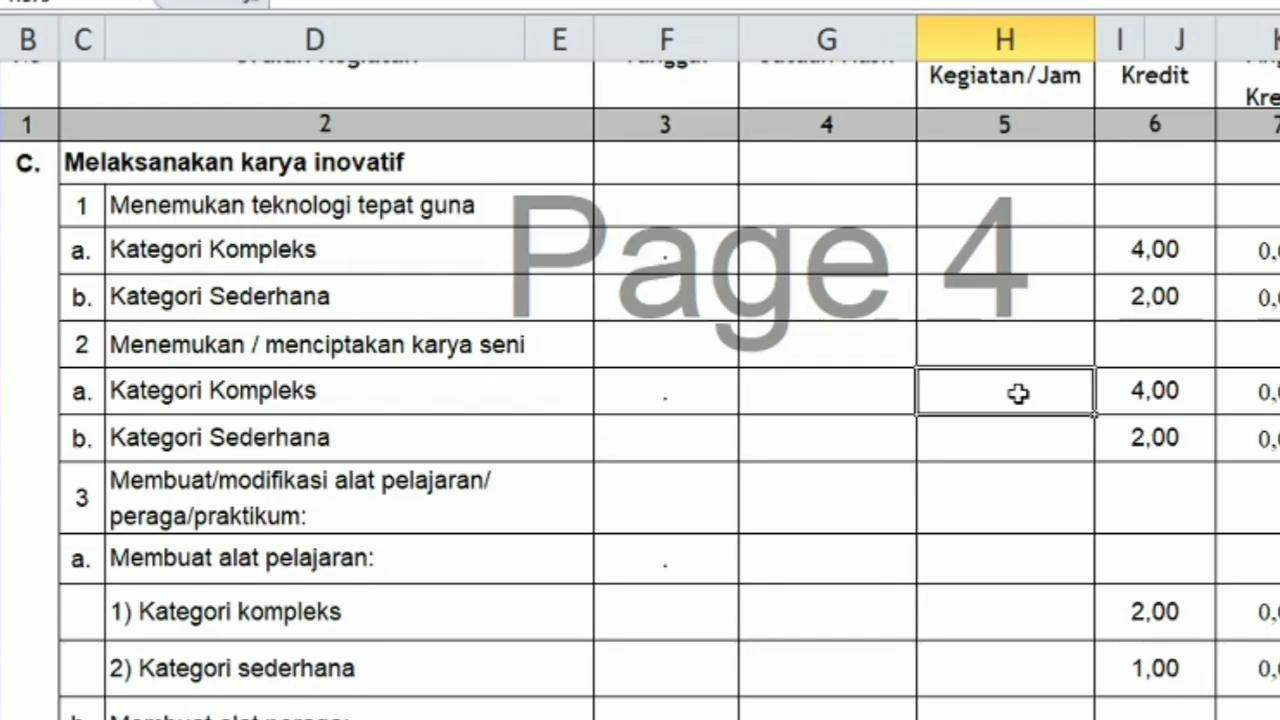
{"action": "type", "text": "1"}
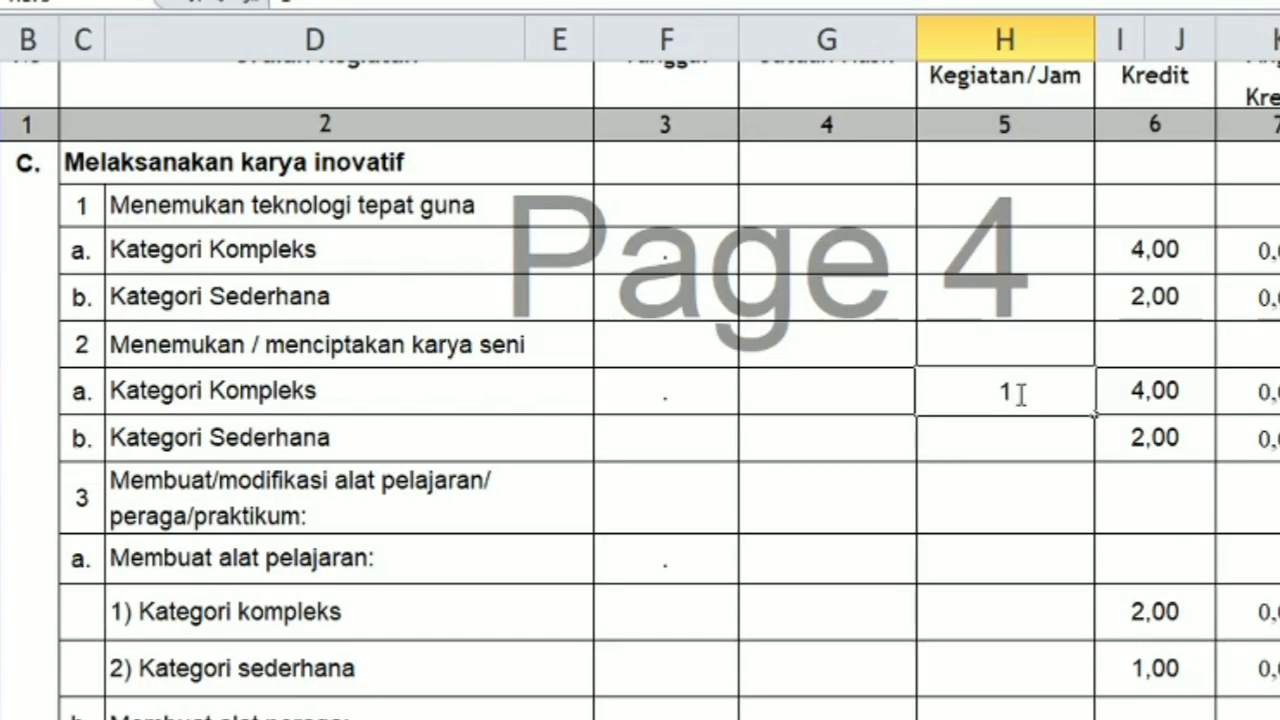
{"action": "key", "text": "Return"}
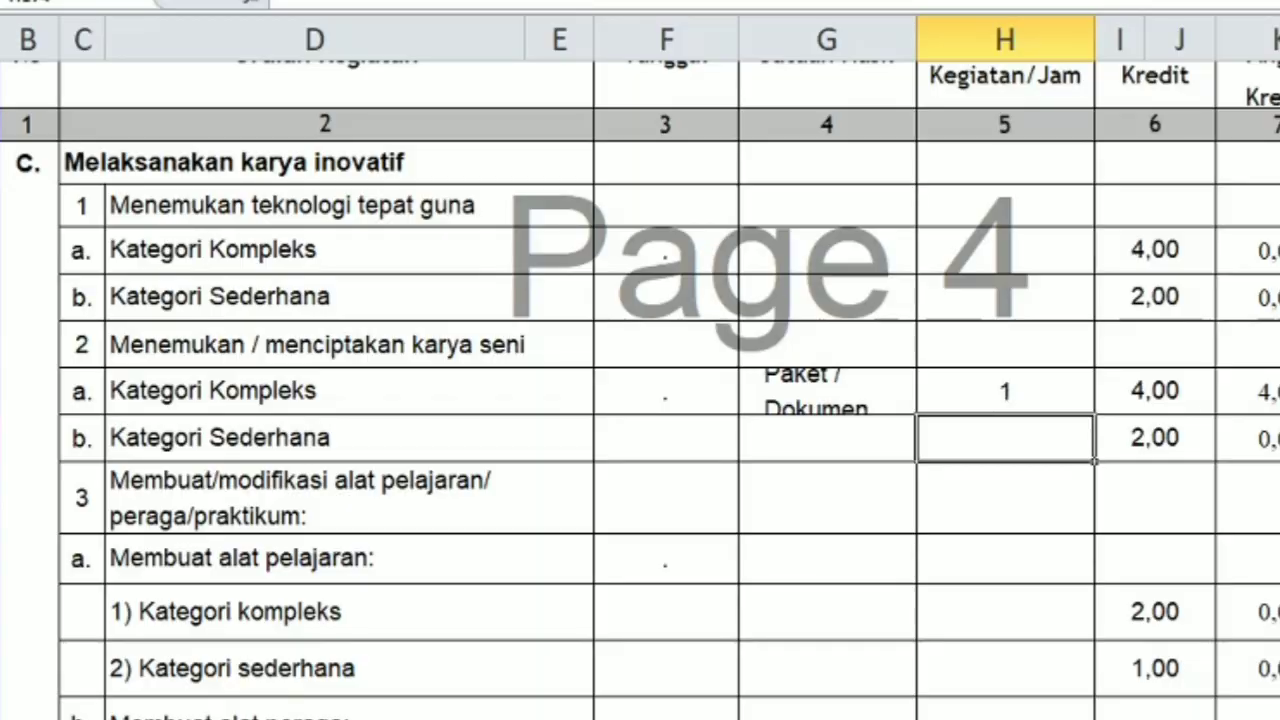
{"action": "left_click", "coordinate": [1279, 391]}
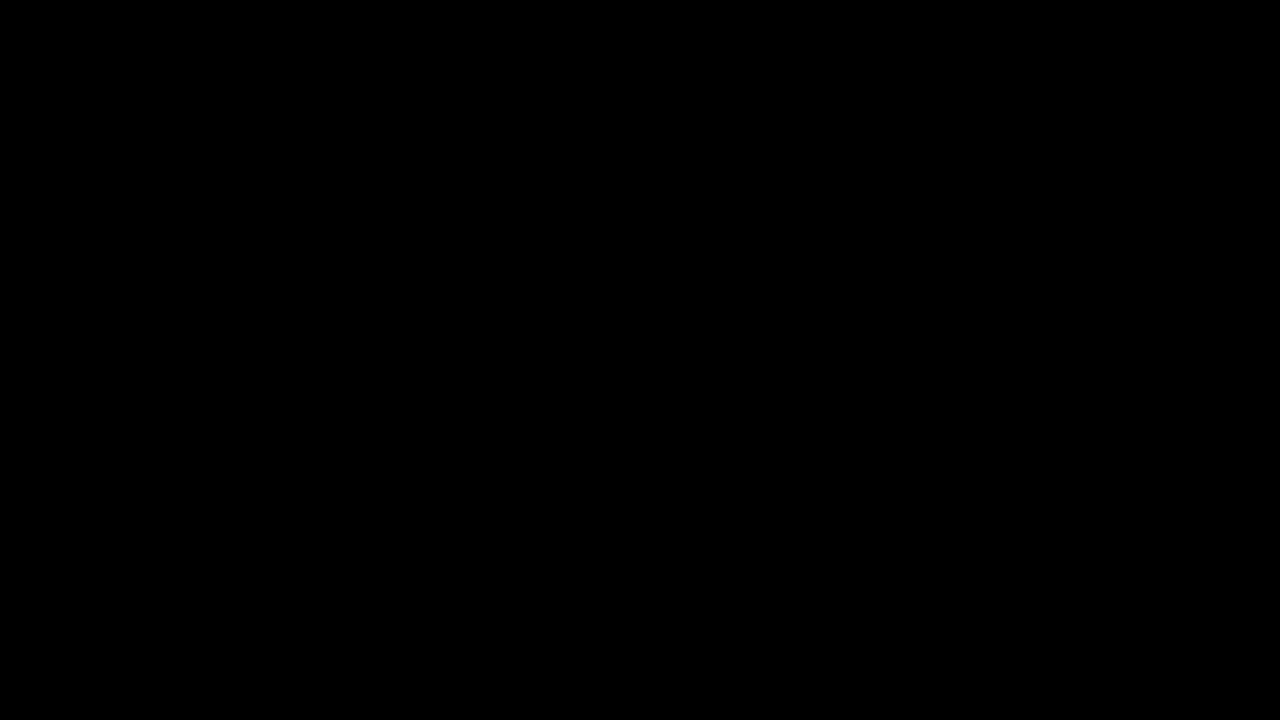
Step: Try to set the date of the art work's "Kategori Kompleks" row to 2015
{"action": "left_click", "coordinate": [204, 430]}
{"action": "type", "text": "2015"}
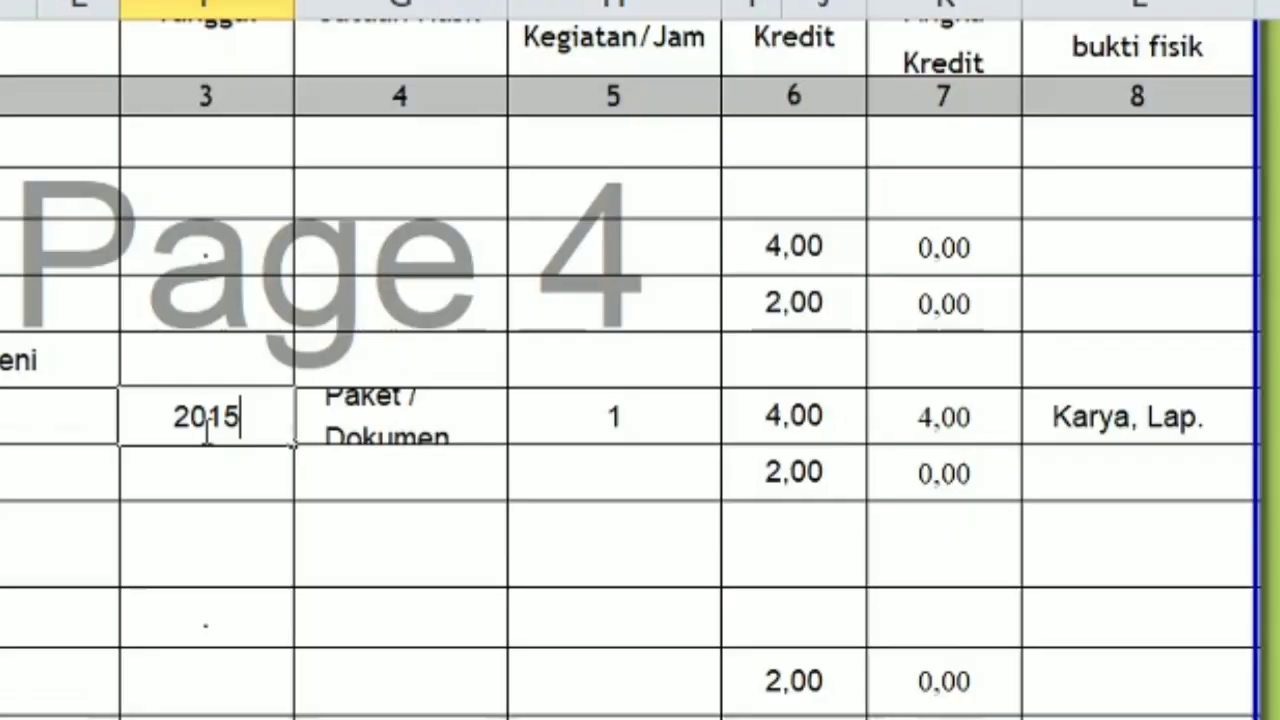
{"action": "left_click", "coordinate": [286, 471]}
{"action": "left_click", "coordinate": [184, 434]}
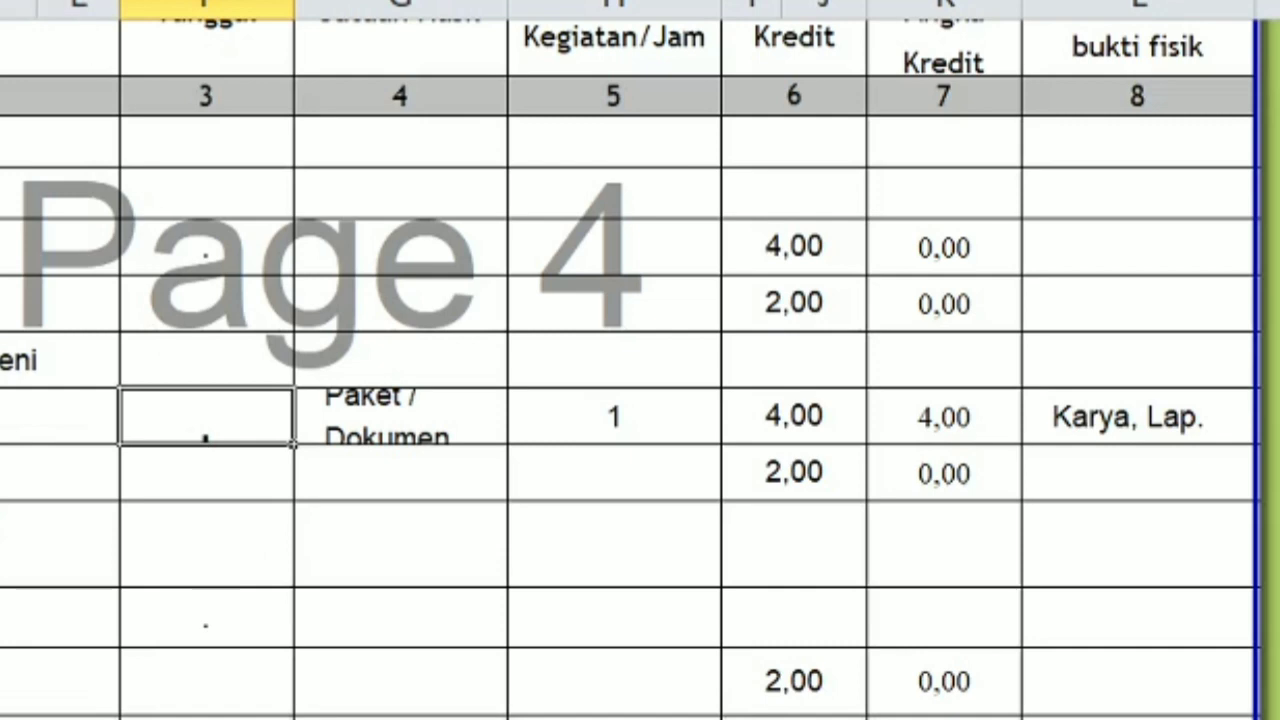
{"action": "left_click", "coordinate": [211, 539]}
{"action": "left_click", "coordinate": [207, 432]}
{"action": "scroll", "coordinate": [160, 520], "scroll_direction": "down", "scroll_amount": 1}
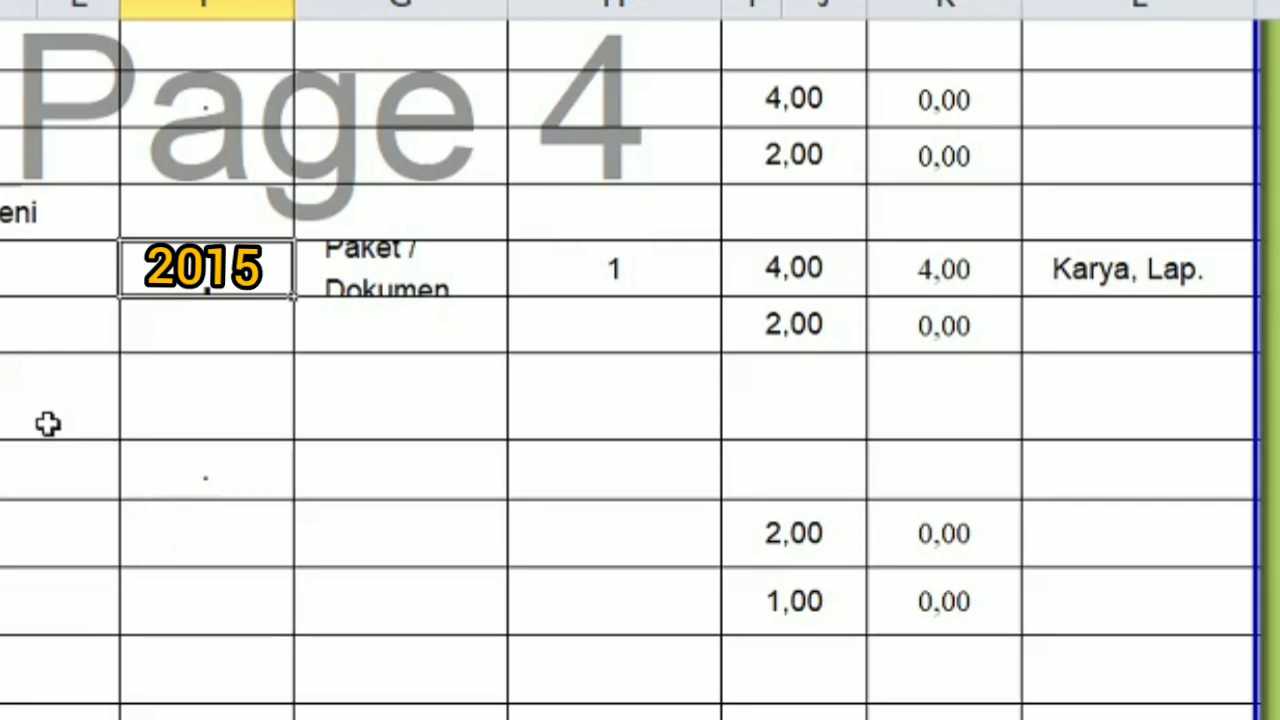
Step: Set the volume of "Kategori sederhana" under "Membuat alat pelajaran" to 1 after checking its credit points
{"action": "scroll", "coordinate": [540, 388], "scroll_direction": "down", "scroll_amount": 1}
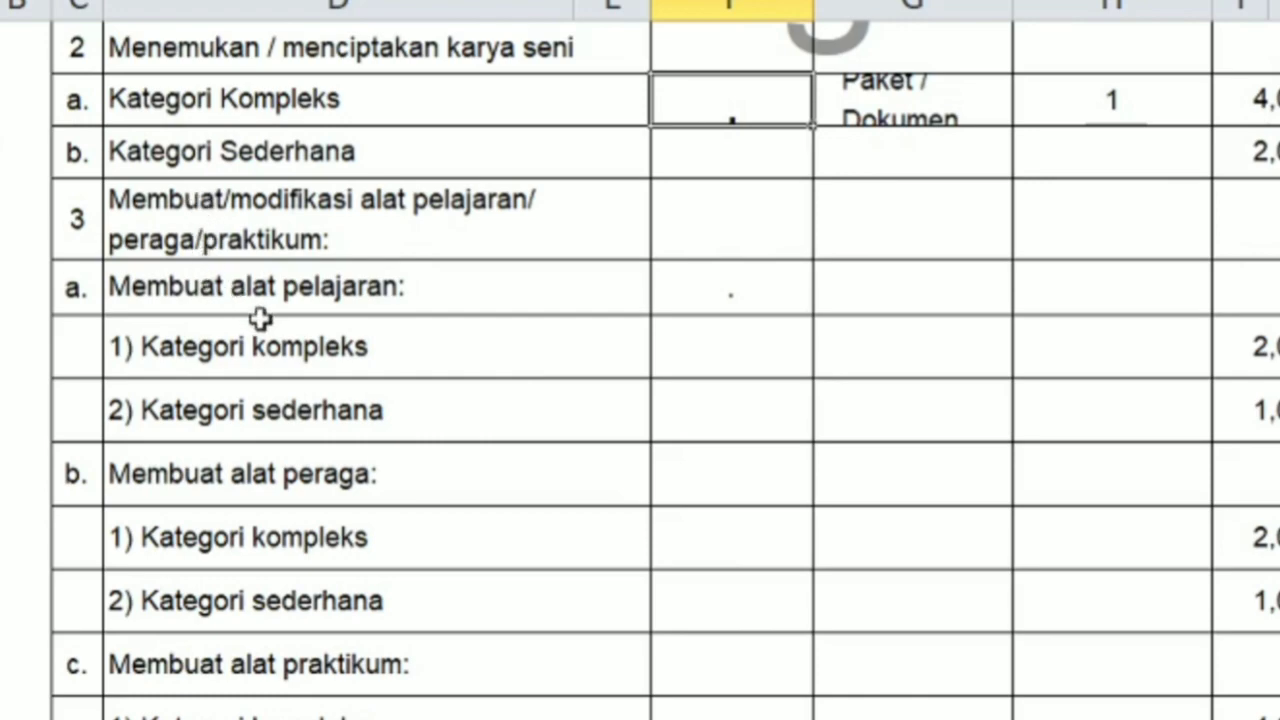
{"action": "left_click", "coordinate": [298, 358]}
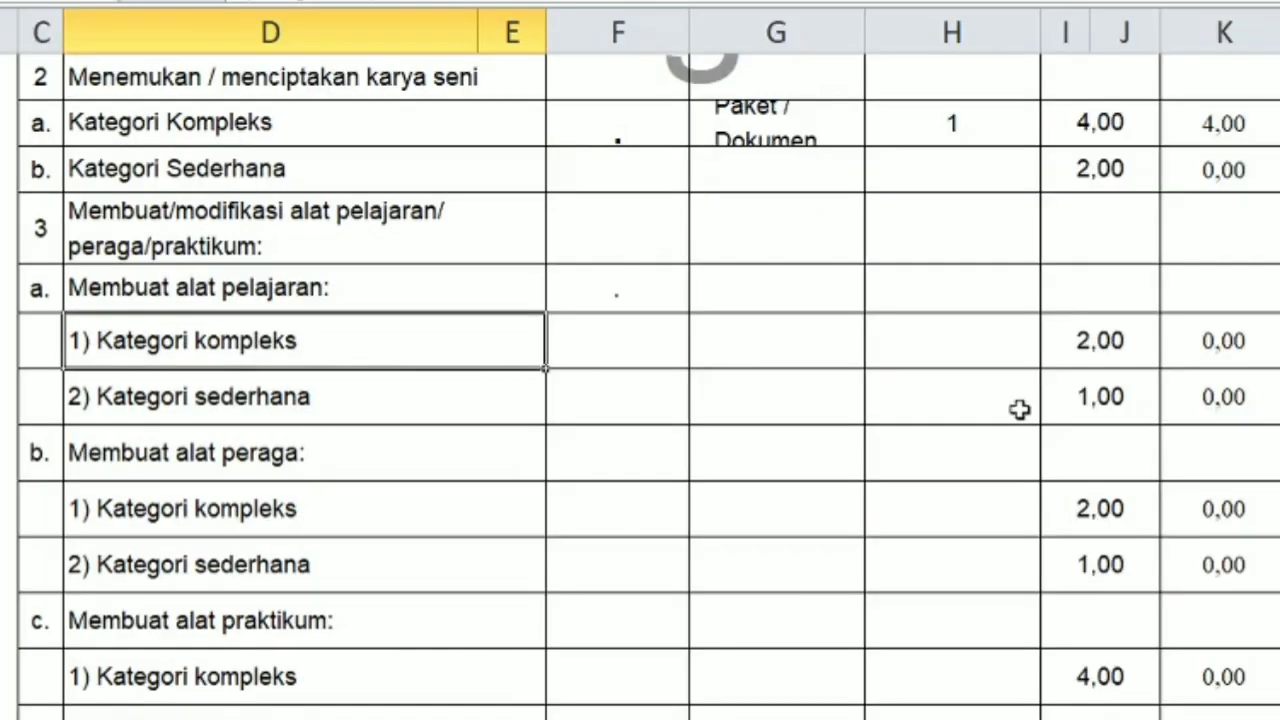
{"action": "left_click", "coordinate": [1137, 340]}
{"action": "left_click", "coordinate": [129, 398]}
{"action": "left_click", "coordinate": [1088, 399]}
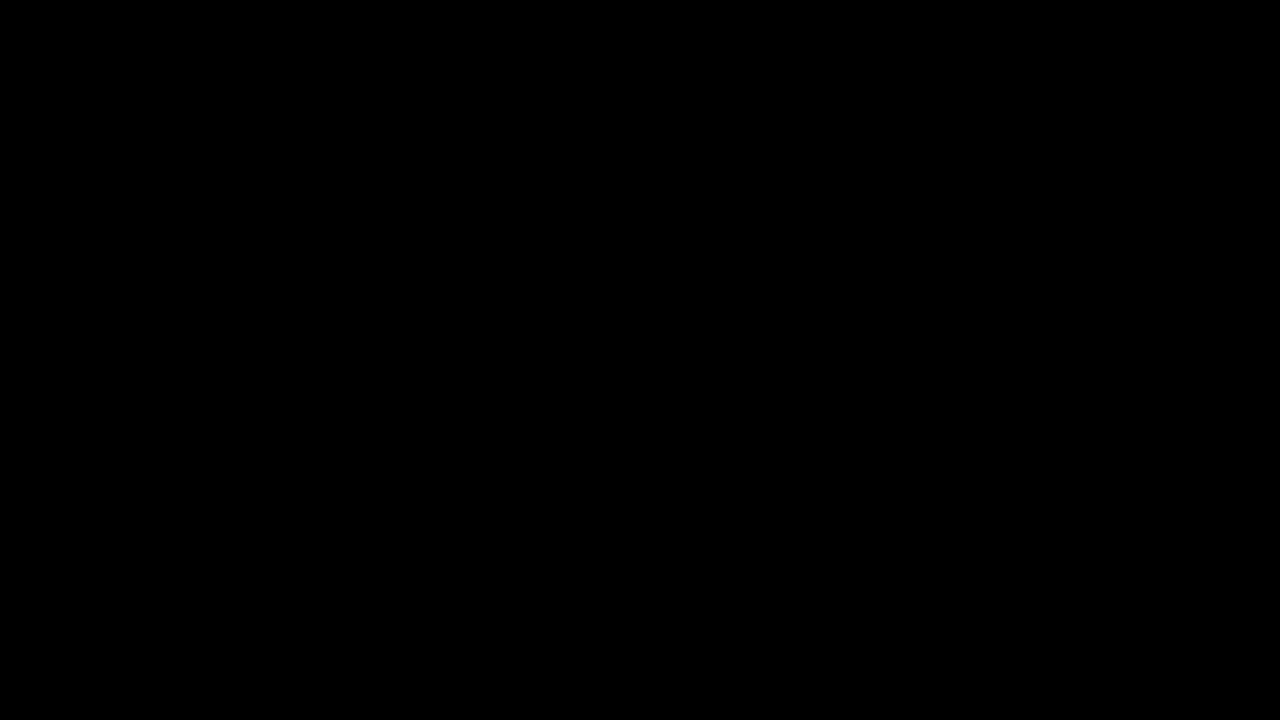
{"action": "left_click", "coordinate": [957, 402]}
{"action": "type", "text": "1"}
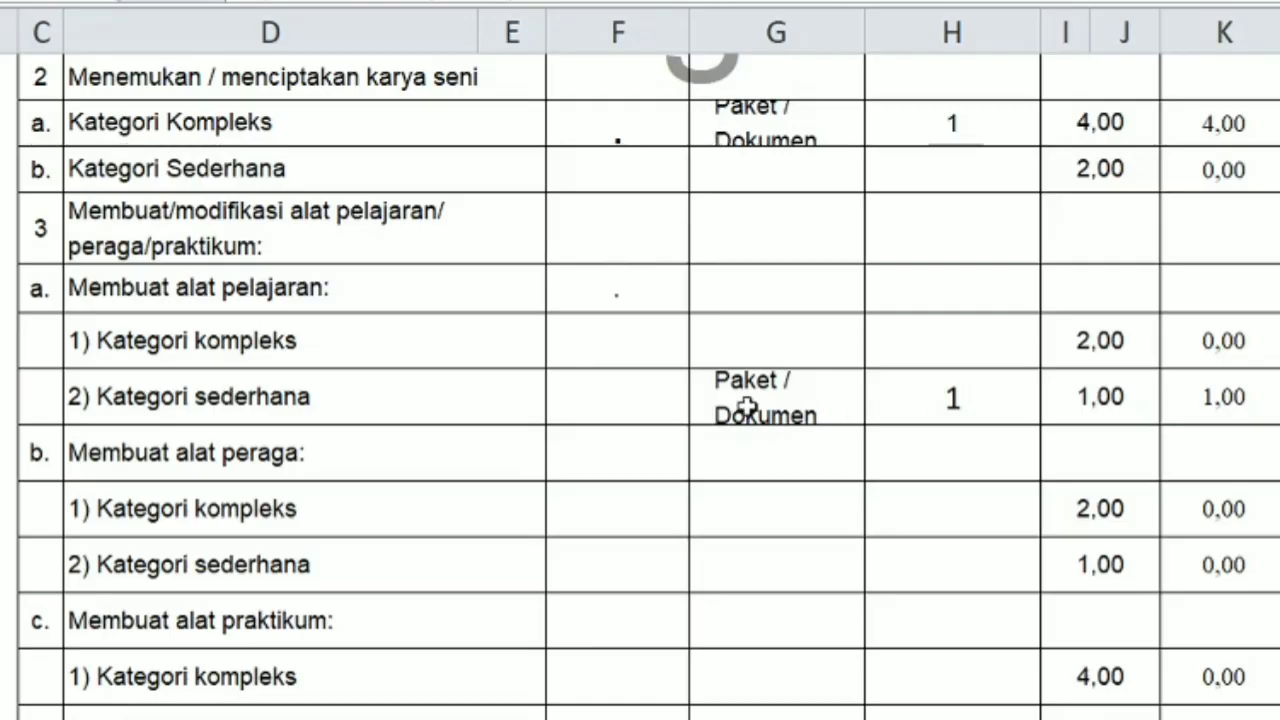
Step: Set the volume of the provincial-level "Mengikuti Kegiatan Penyusunan Standar/Pedoman/Soal" row to 1 after checking the credit points in section 4
{"action": "left_click", "coordinate": [603, 406]}
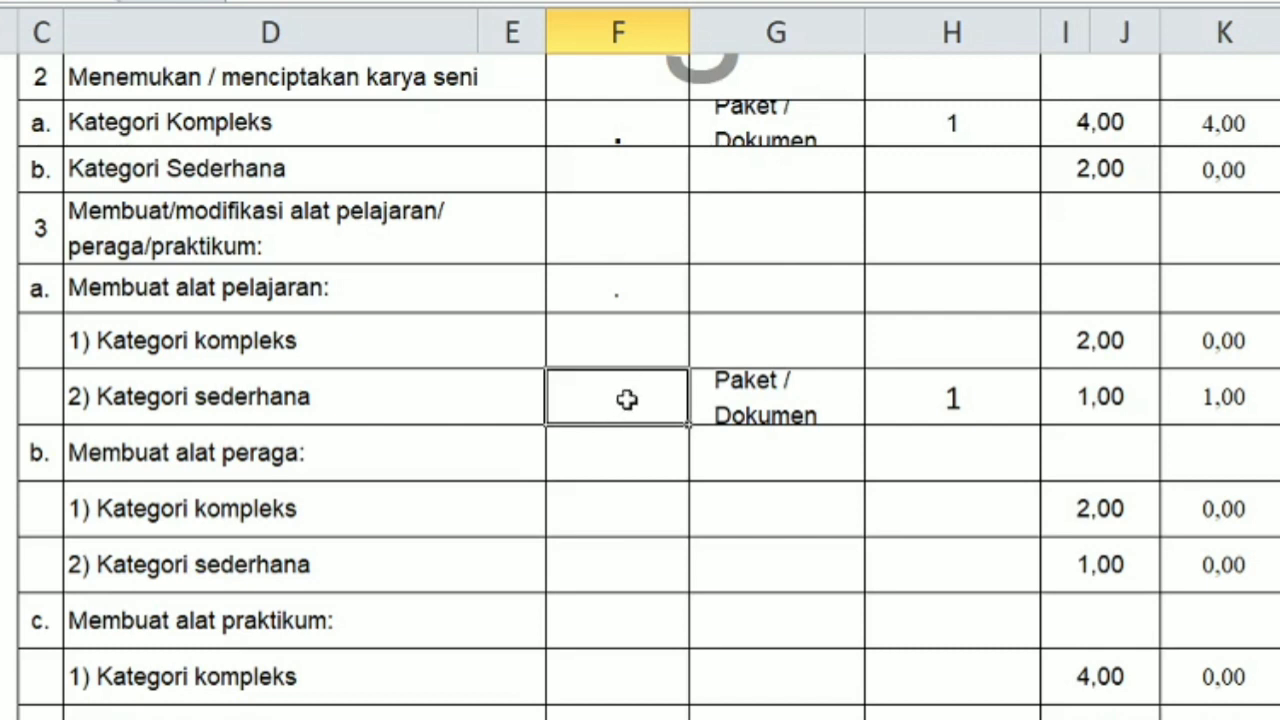
{"action": "scroll", "coordinate": [350, 452], "scroll_direction": "down", "scroll_amount": 1}
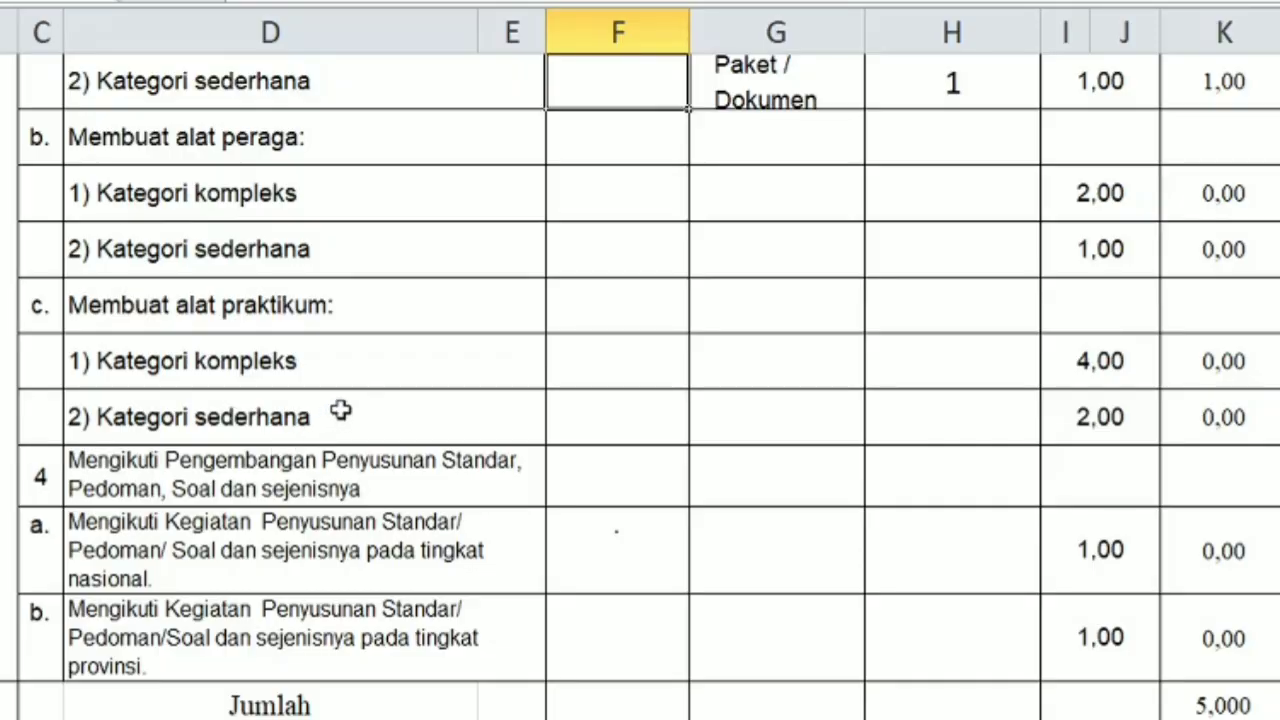
{"action": "scroll", "coordinate": [603, 429], "scroll_direction": "down", "scroll_amount": 1}
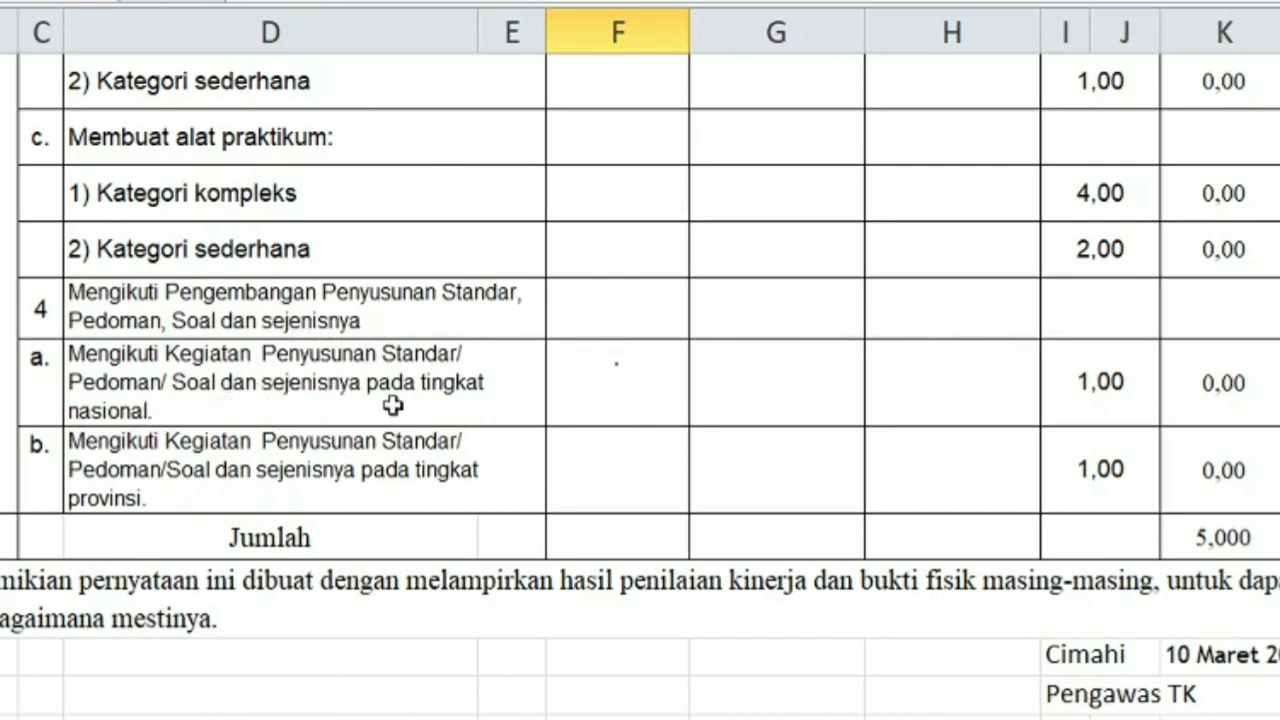
{"action": "left_click", "coordinate": [1118, 395]}
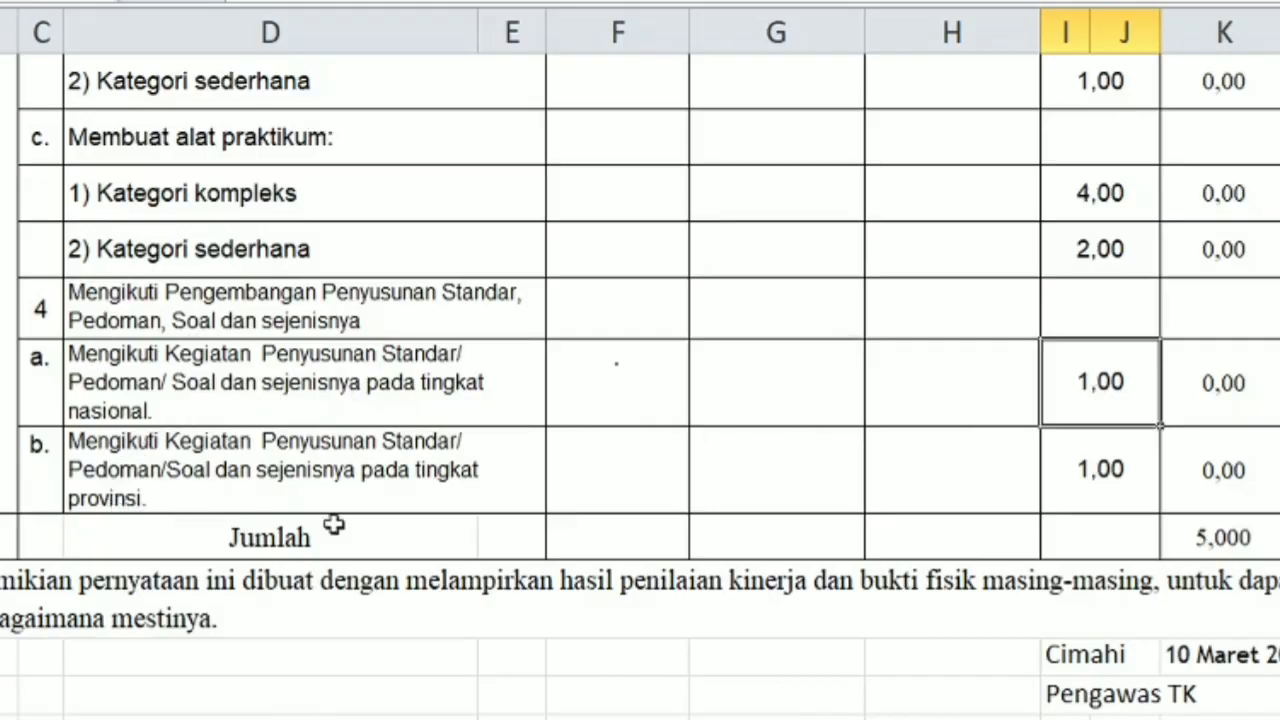
{"action": "left_click", "coordinate": [1110, 468]}
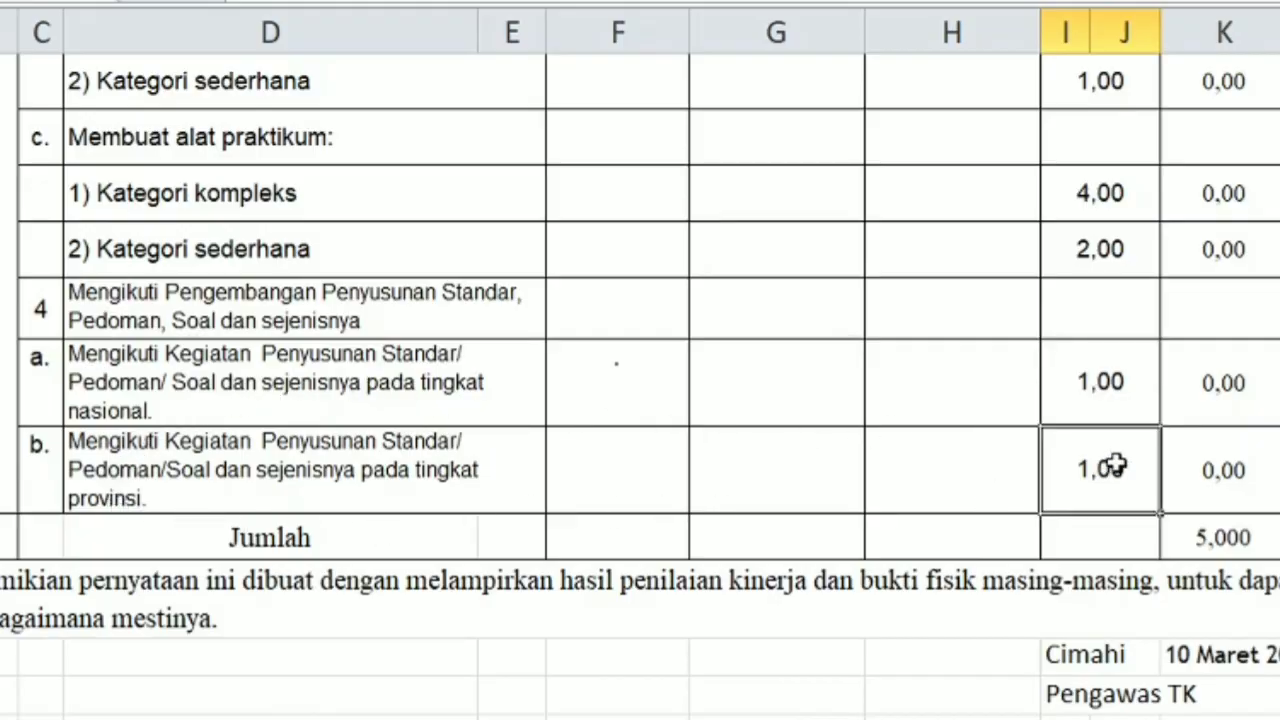
{"action": "left_click", "coordinate": [150, 487]}
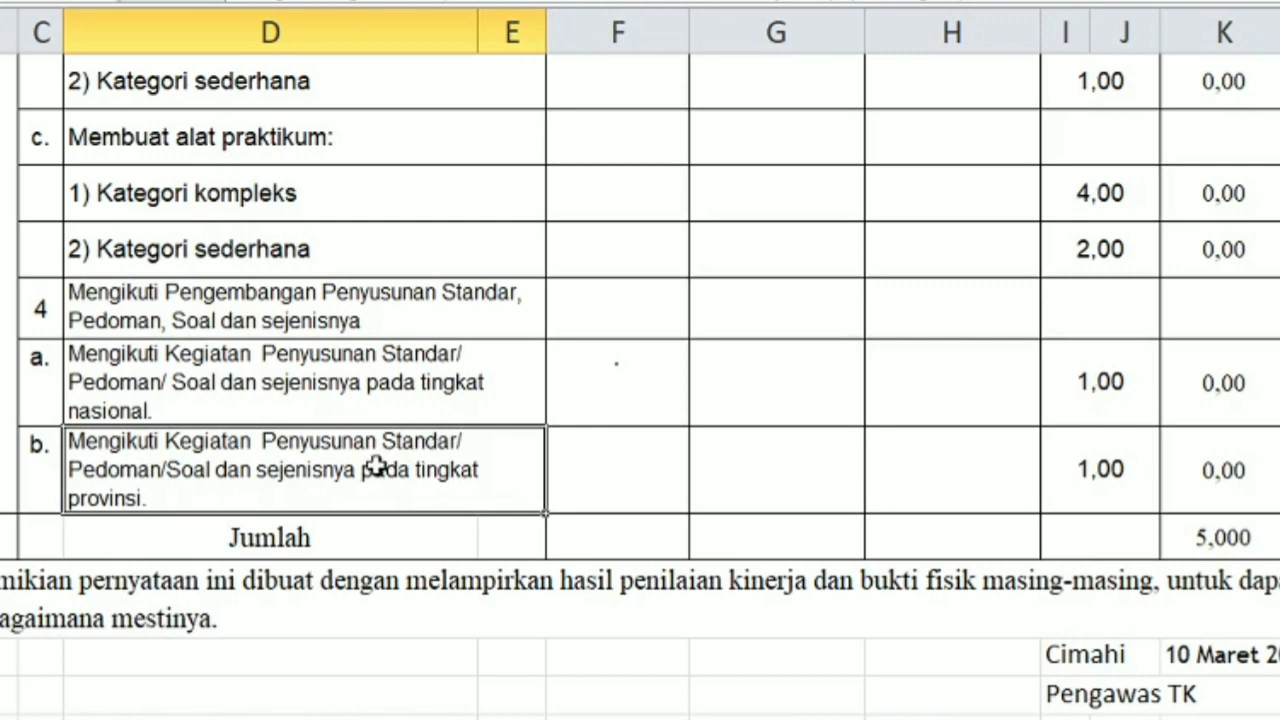
{"action": "left_click", "coordinate": [945, 470]}
{"action": "type", "text": "1"}
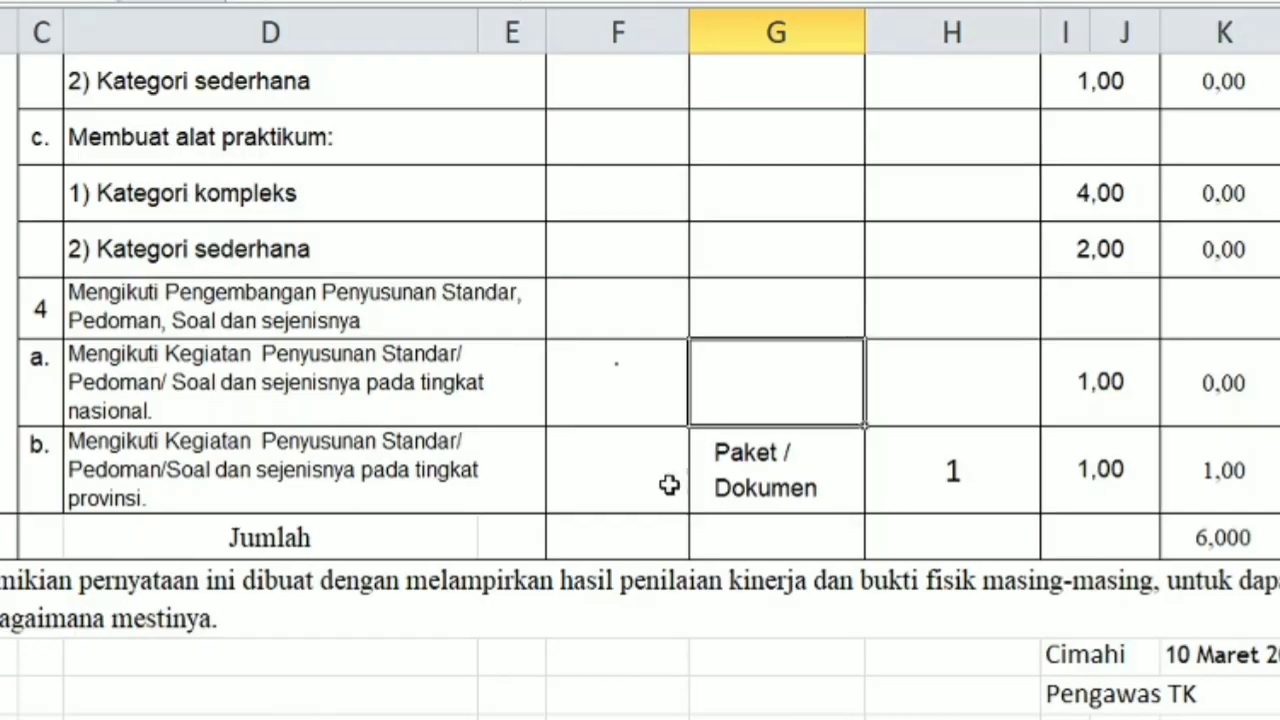
{"action": "left_click", "coordinate": [786, 494]}
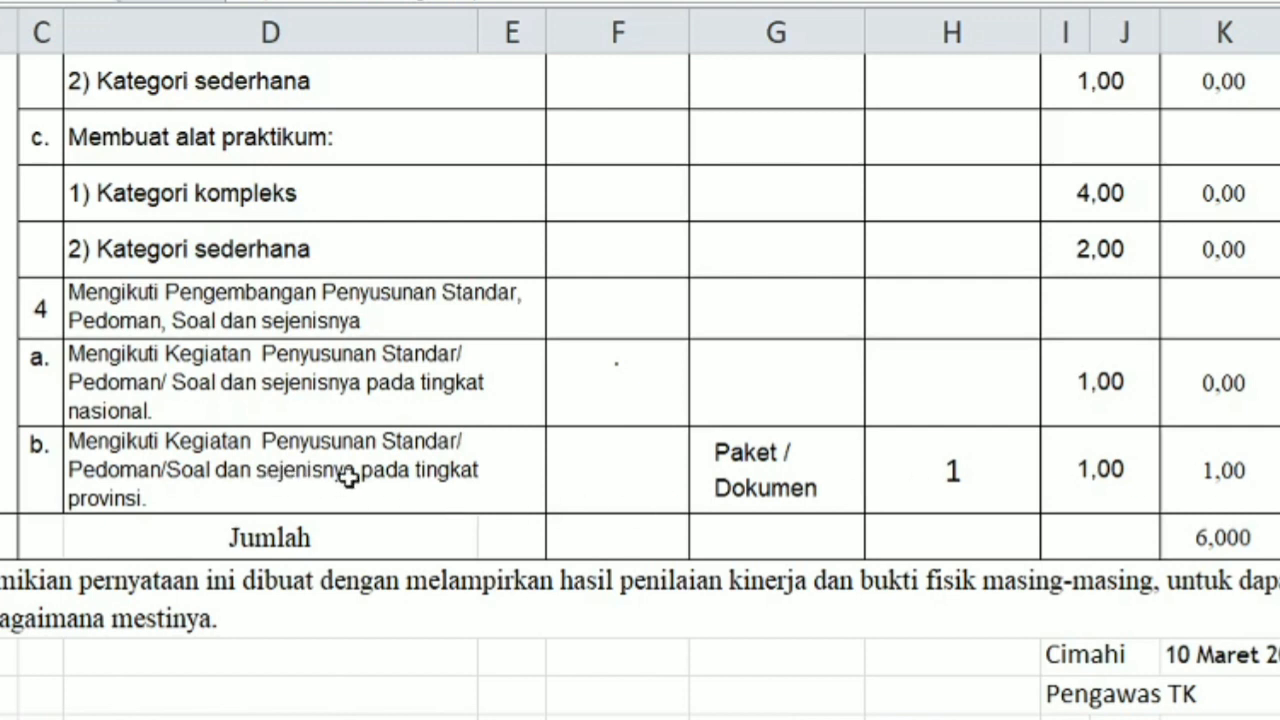
{"action": "left_click", "coordinate": [623, 452]}
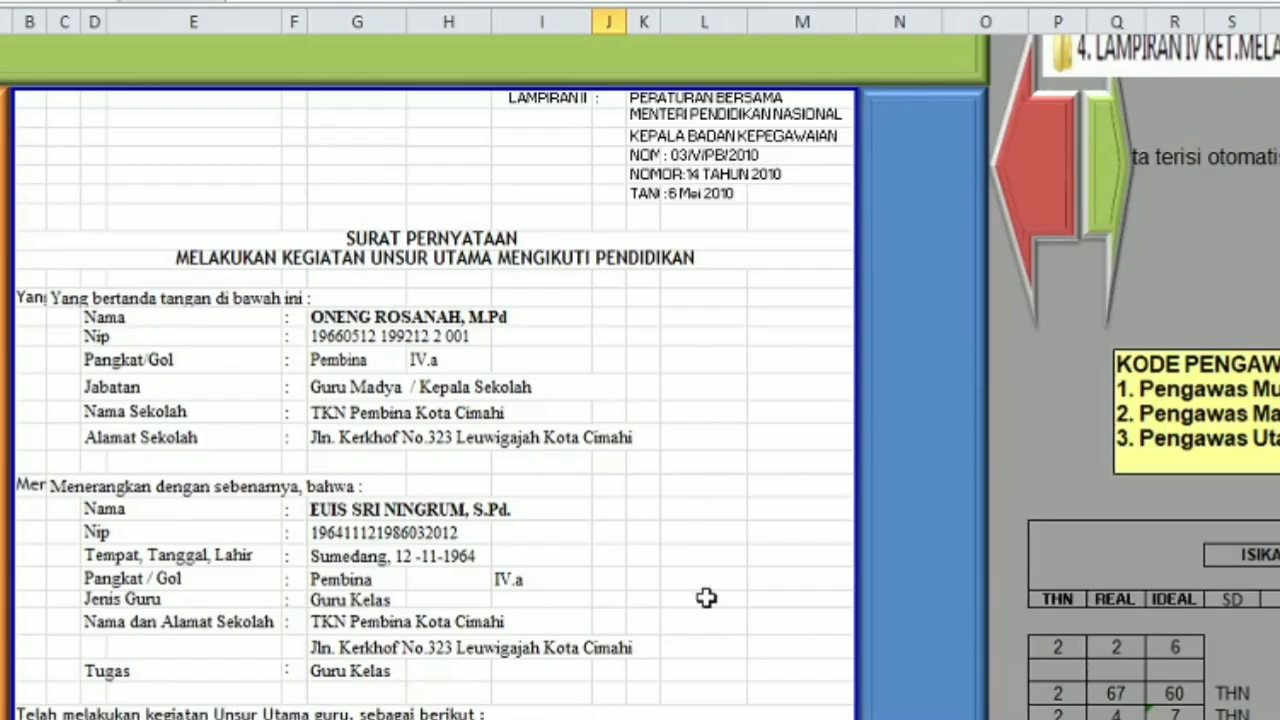
Step: Review the Lamp. II education statement's identity details and degree volumes, and examine the teaching/guidance and specific-duties statement
{"action": "scroll", "coordinate": [706, 597], "scroll_direction": "up", "scroll_amount": 1}
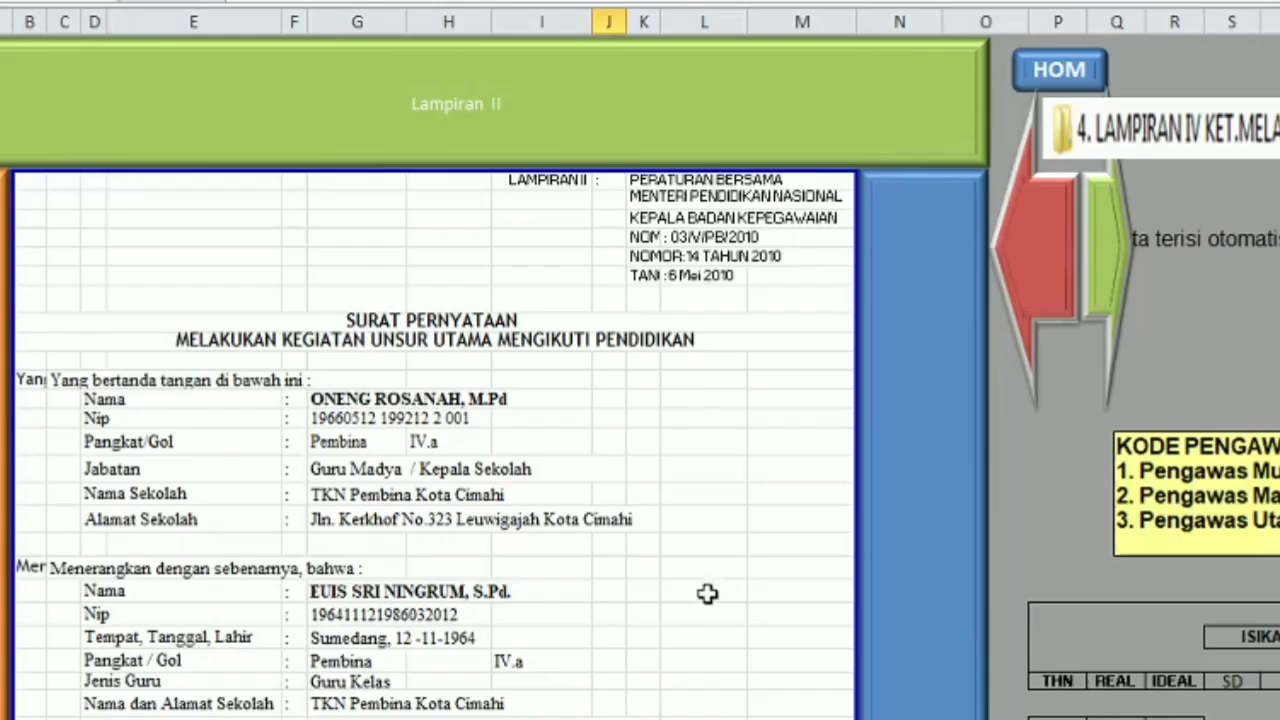
{"action": "scroll", "coordinate": [904, 541], "scroll_direction": "down", "scroll_amount": 1}
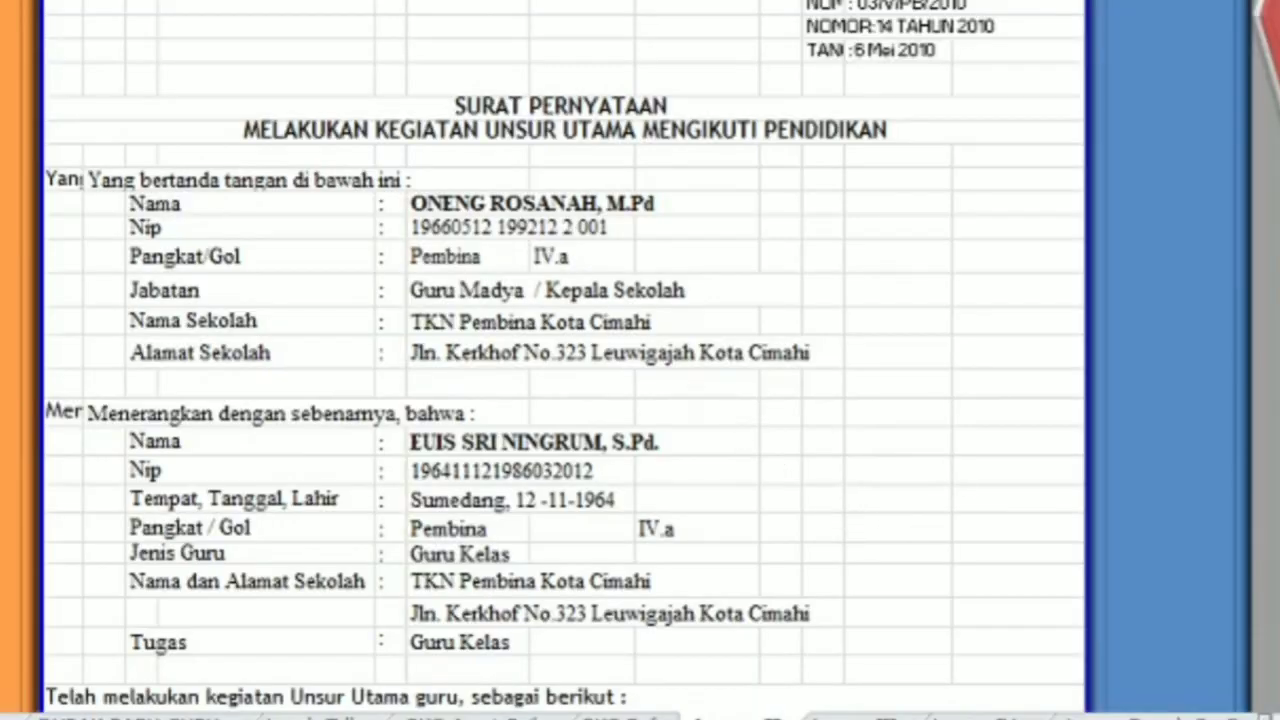
{"action": "scroll", "coordinate": [510, 350], "scroll_direction": "up", "scroll_amount": 2}
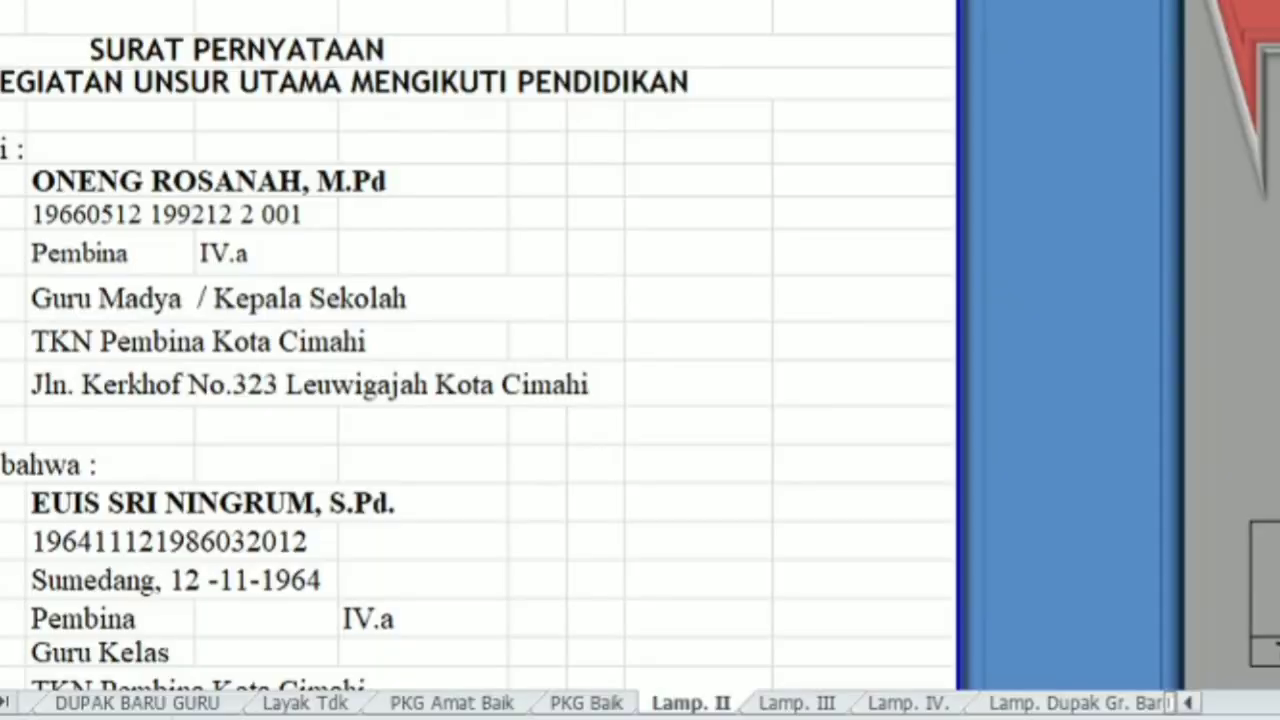
{"action": "scroll", "coordinate": [640, 350], "scroll_direction": "left", "scroll_amount": 3}
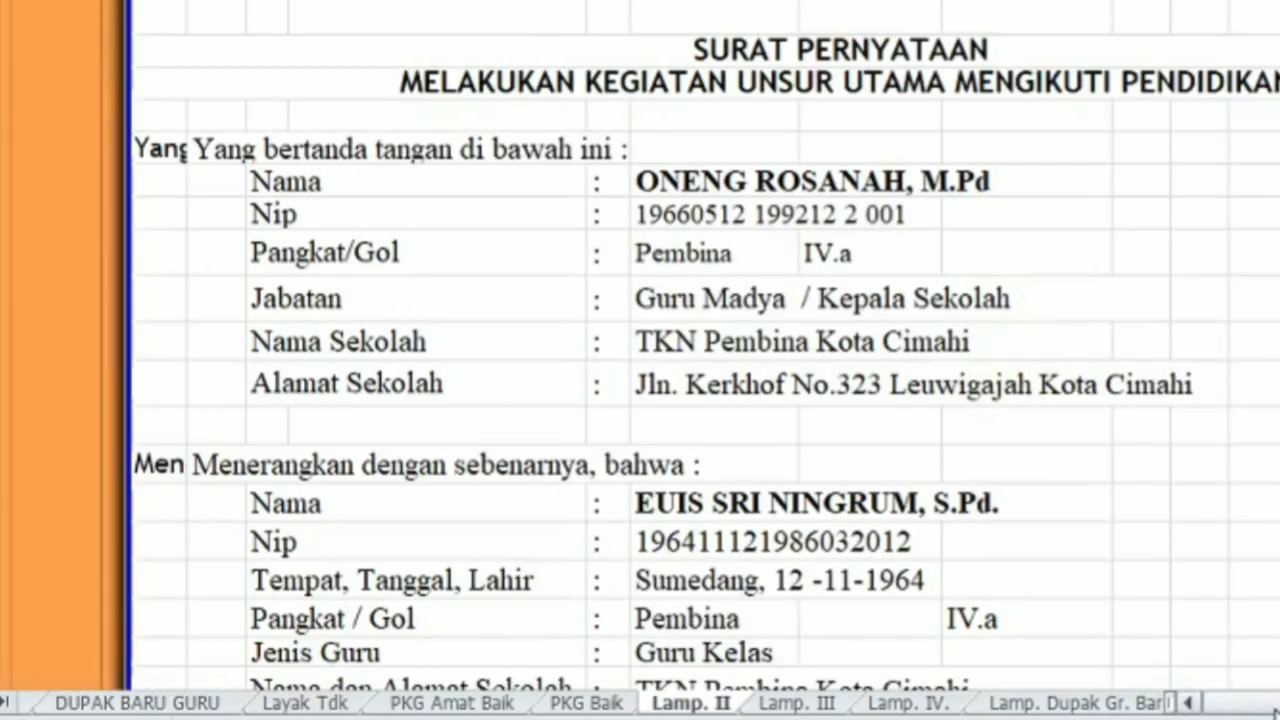
{"action": "scroll", "coordinate": [945, 445], "scroll_direction": "up", "scroll_amount": 3}
{"action": "scroll", "coordinate": [955, 440], "scroll_direction": "down", "scroll_amount": 3}
{"action": "scroll", "coordinate": [955, 440], "scroll_direction": "down", "scroll_amount": 2}
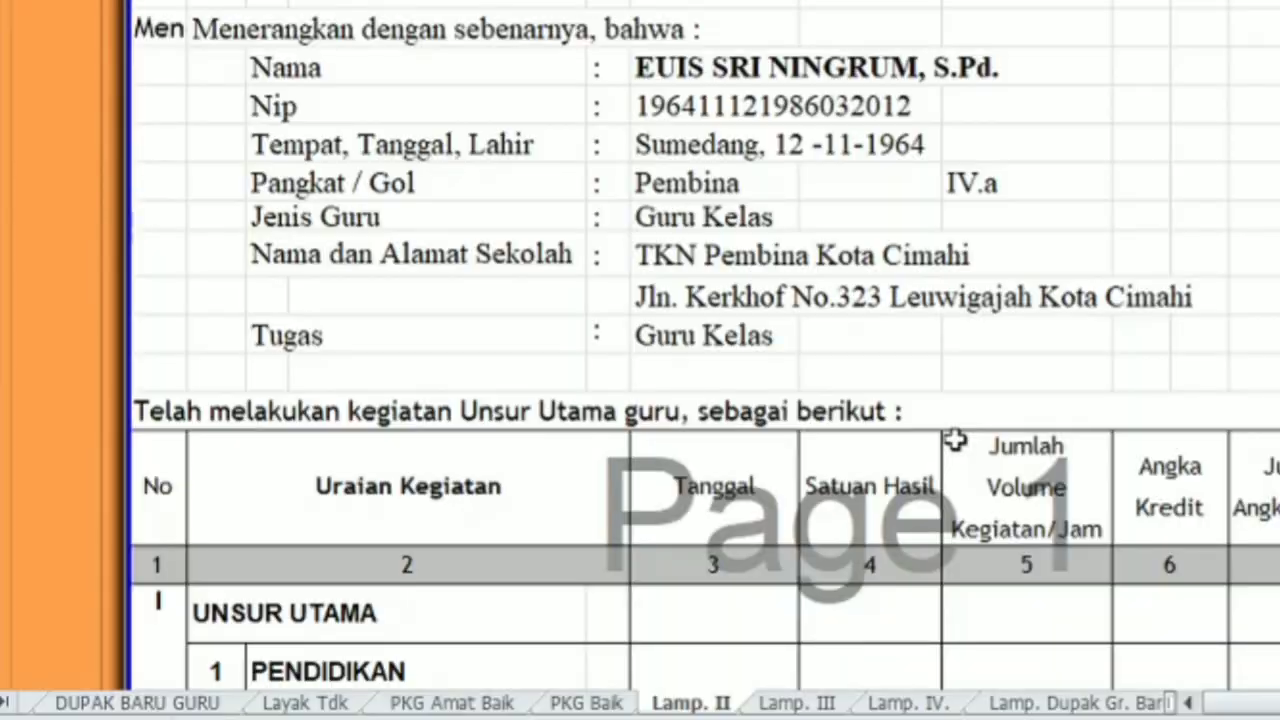
{"action": "scroll", "coordinate": [960, 445], "scroll_direction": "down", "scroll_amount": 5}
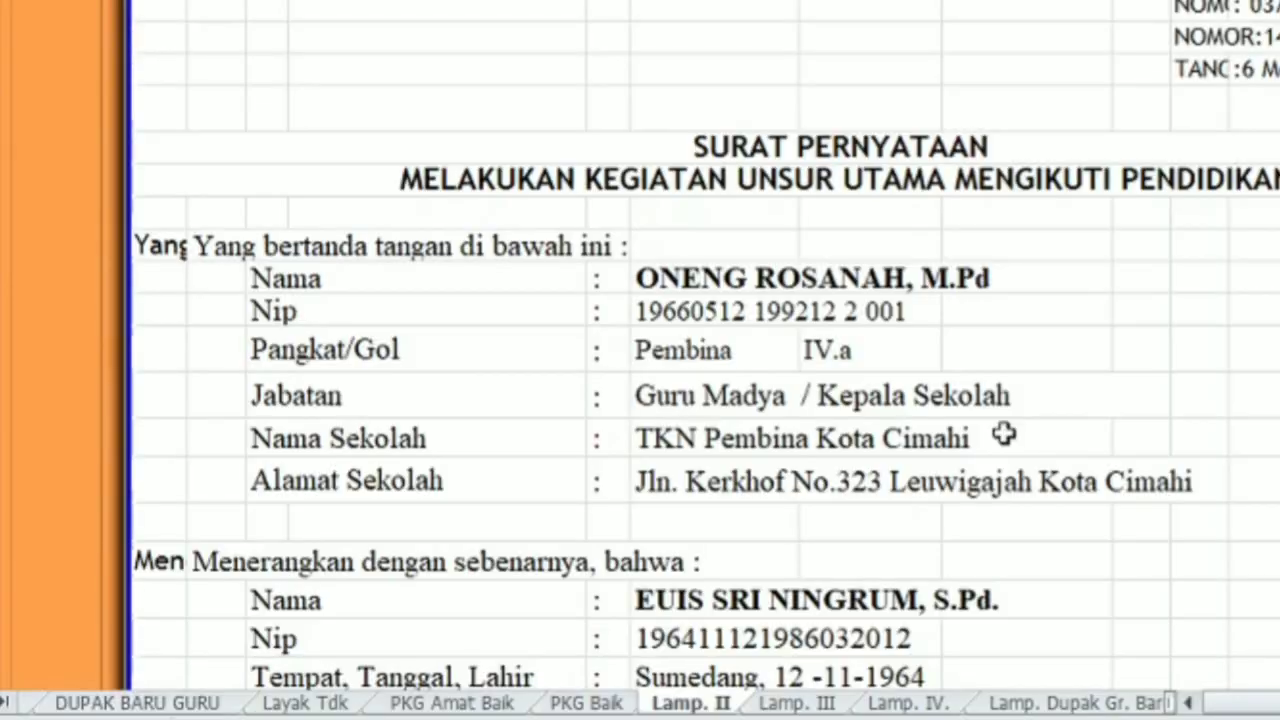
{"action": "scroll", "coordinate": [1006, 434], "scroll_direction": "down", "scroll_amount": 4}
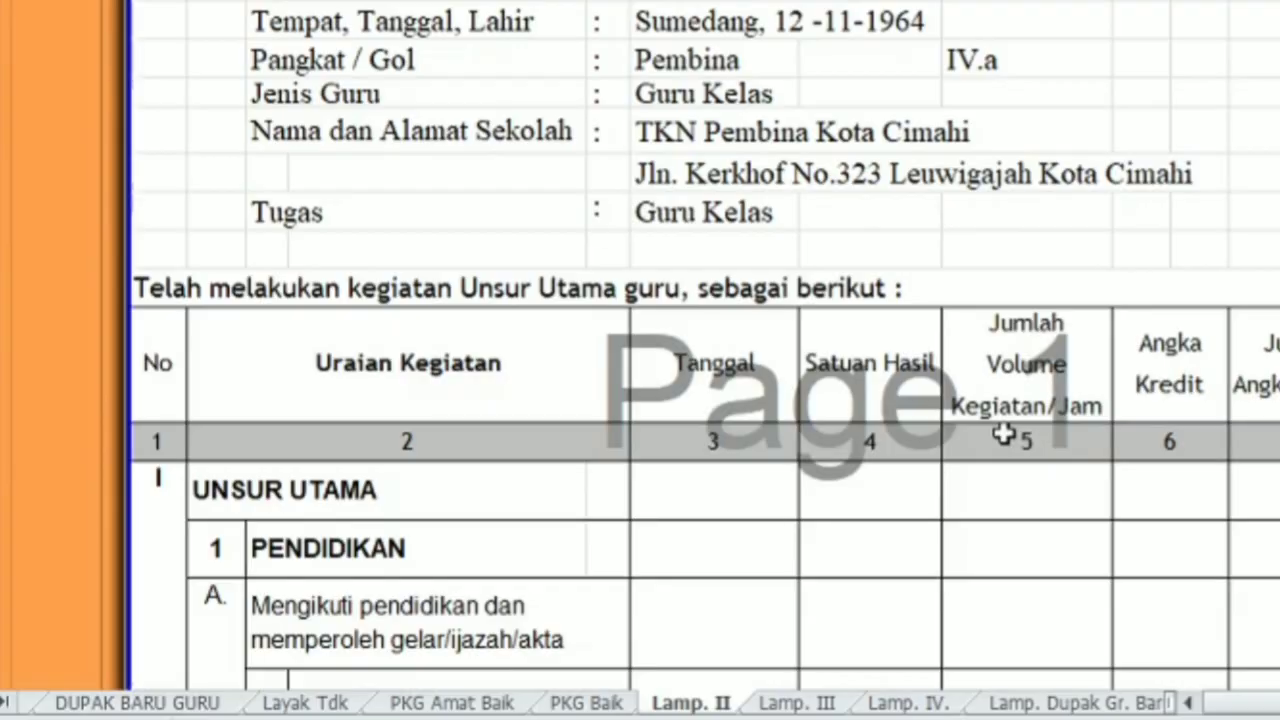
{"action": "scroll", "coordinate": [1006, 434], "scroll_direction": "down", "scroll_amount": 5}
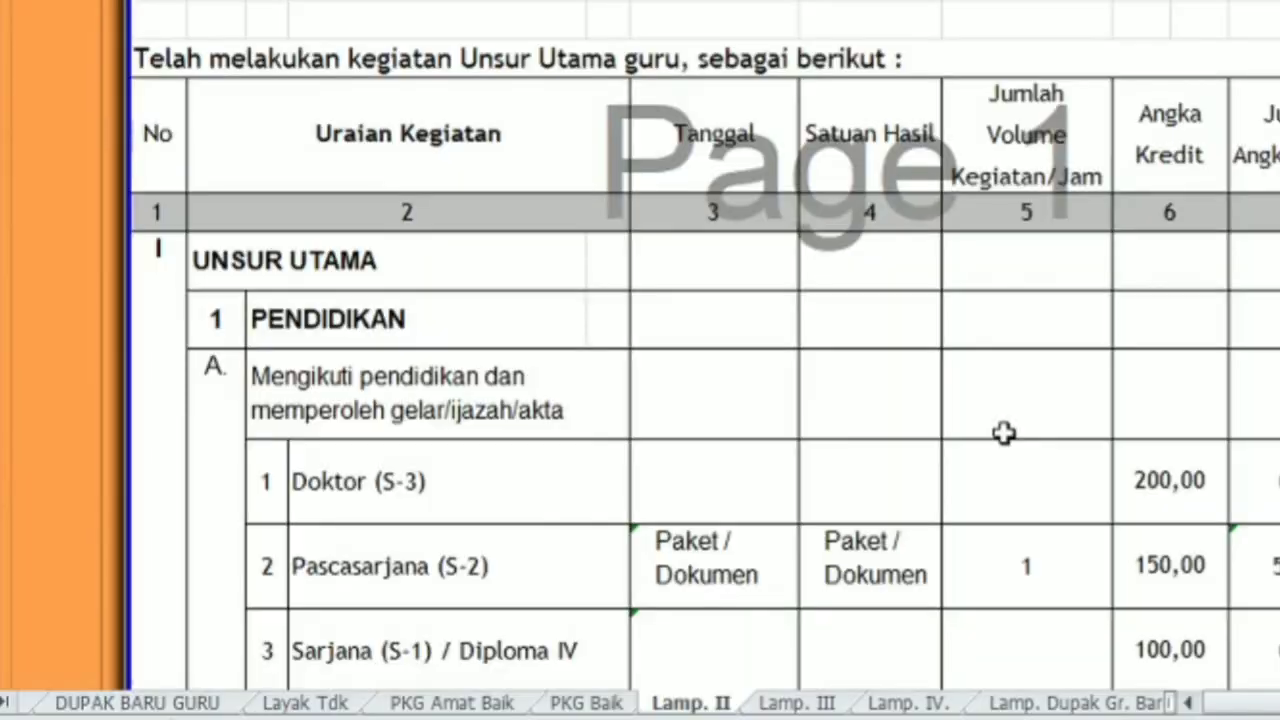
{"action": "scroll", "coordinate": [740, 427], "scroll_direction": "down", "scroll_amount": 2}
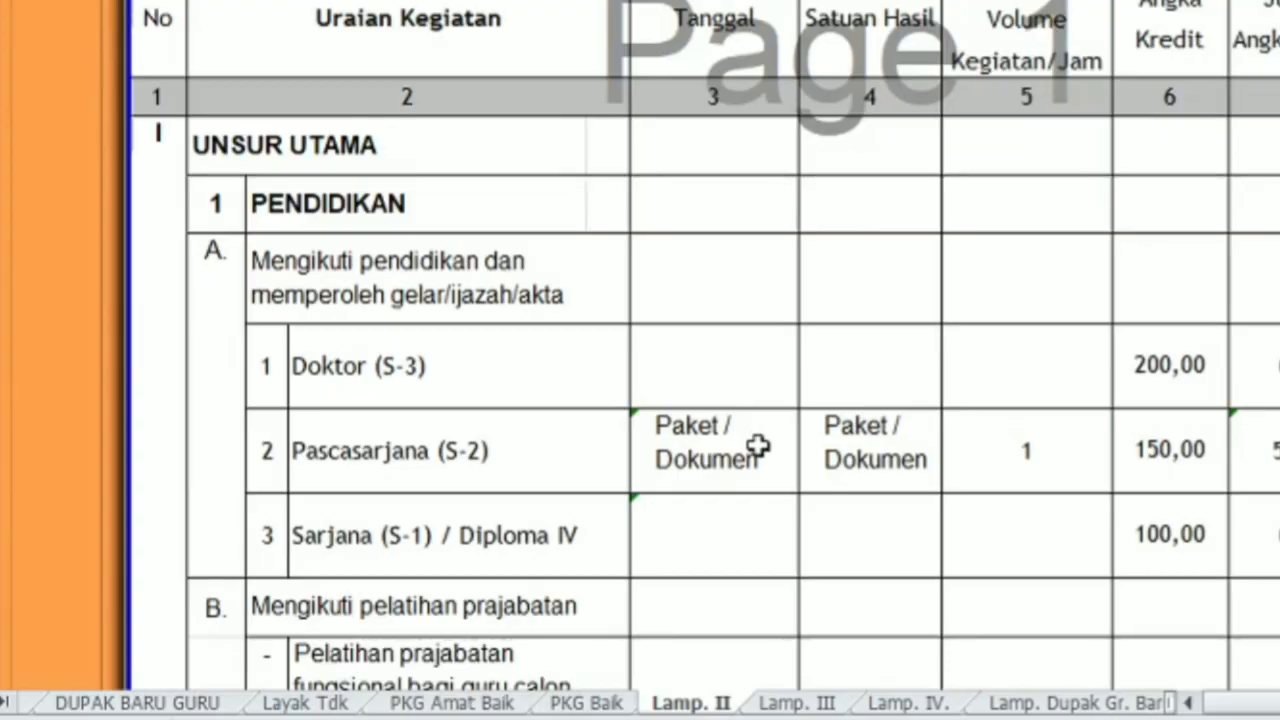
{"action": "left_click", "coordinate": [1059, 345]}
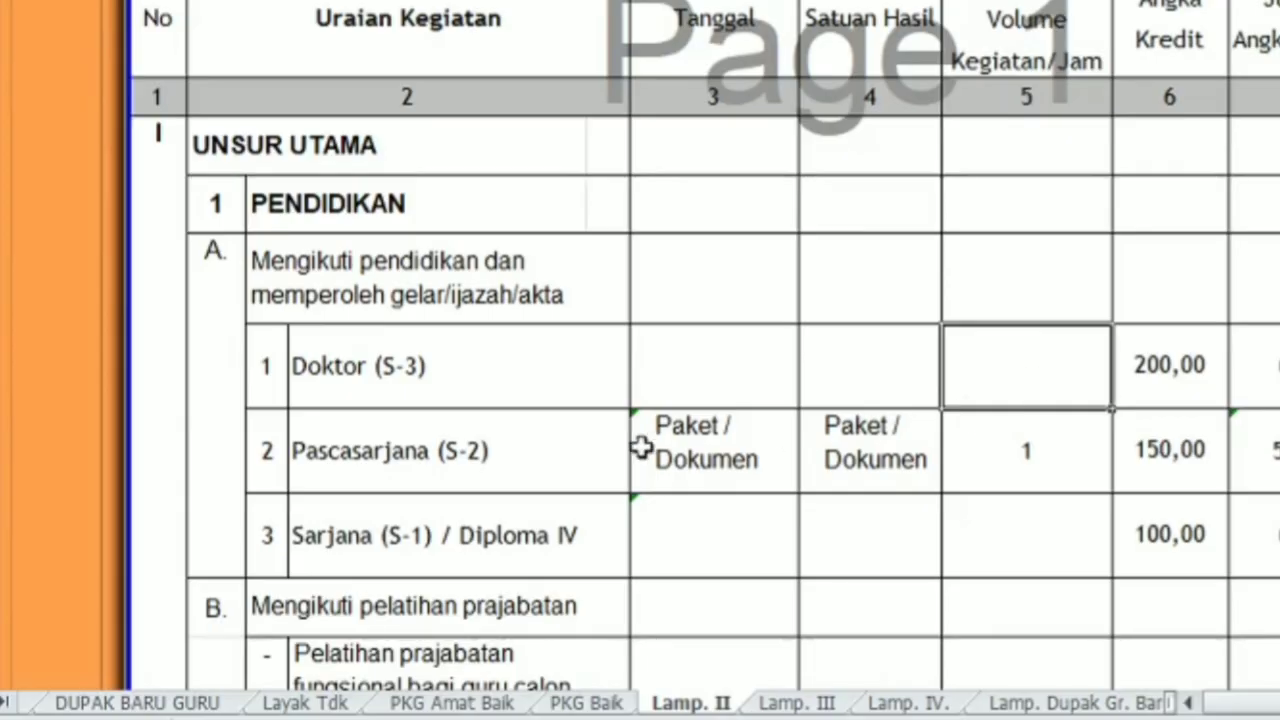
{"action": "left_click", "coordinate": [1063, 449]}
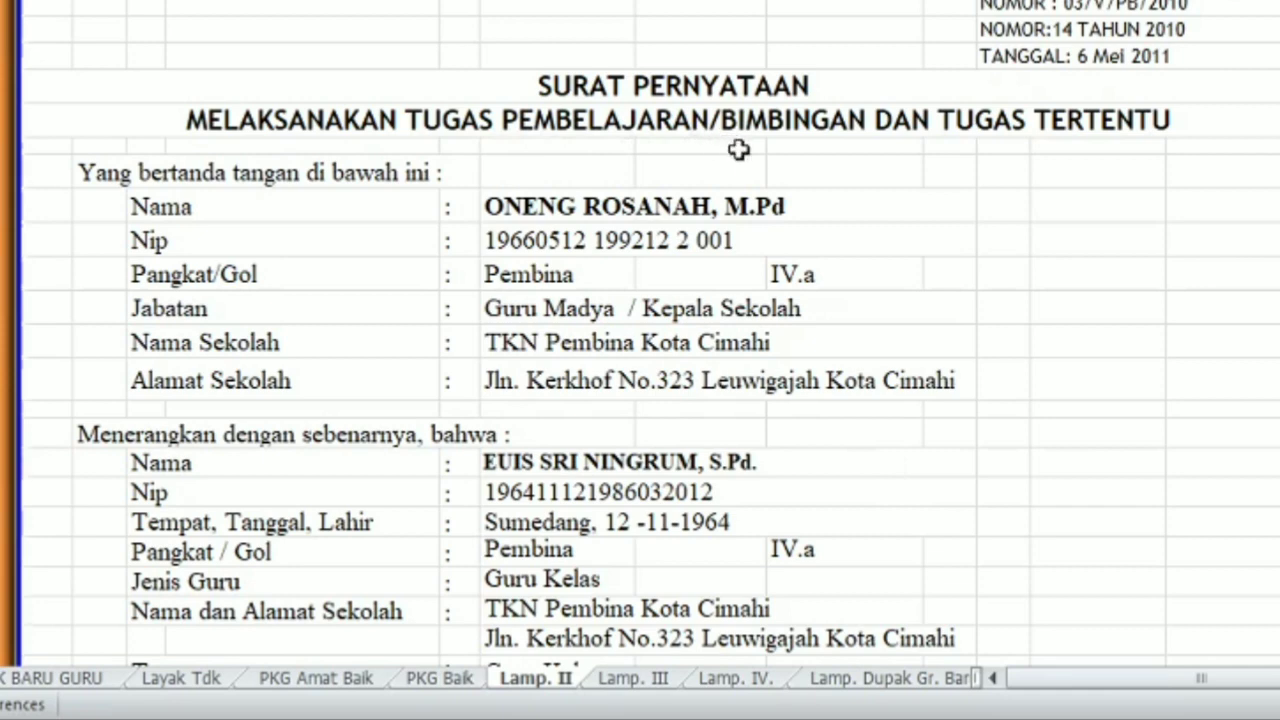
{"action": "scroll", "coordinate": [828, 128], "scroll_direction": "down", "scroll_amount": 1}
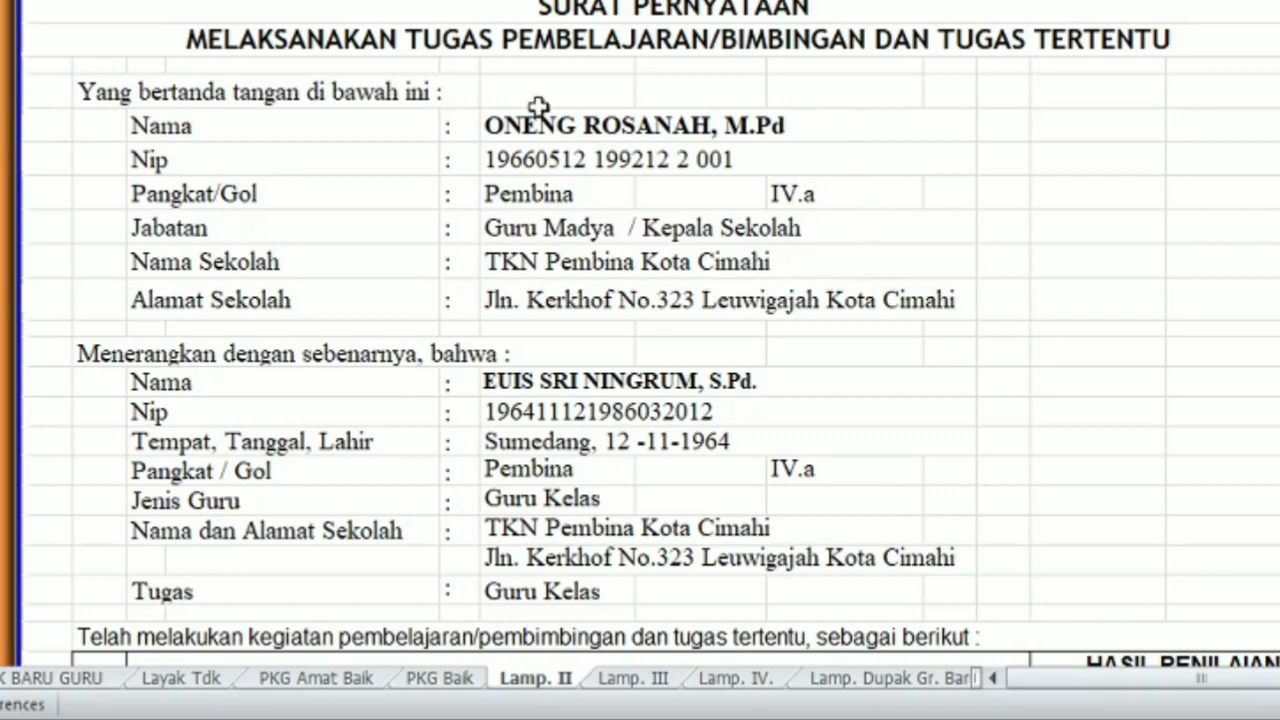
{"action": "scroll", "coordinate": [675, 482], "scroll_direction": "down", "scroll_amount": 6}
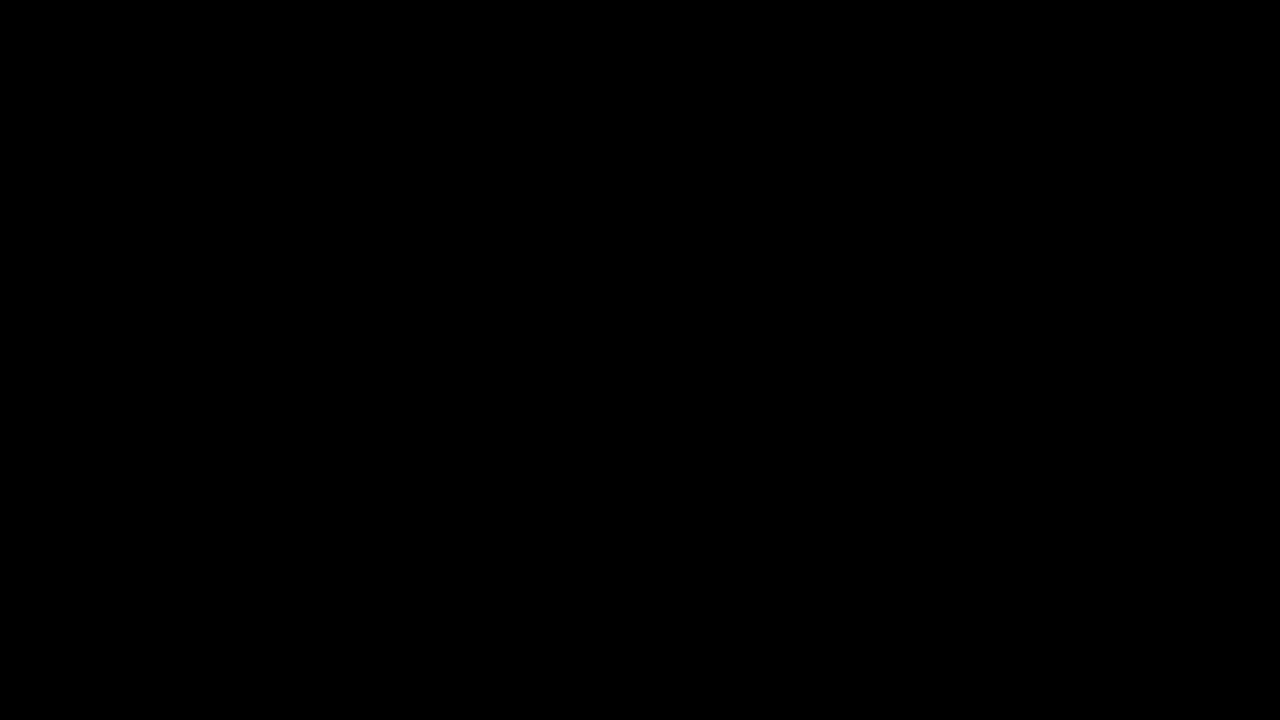